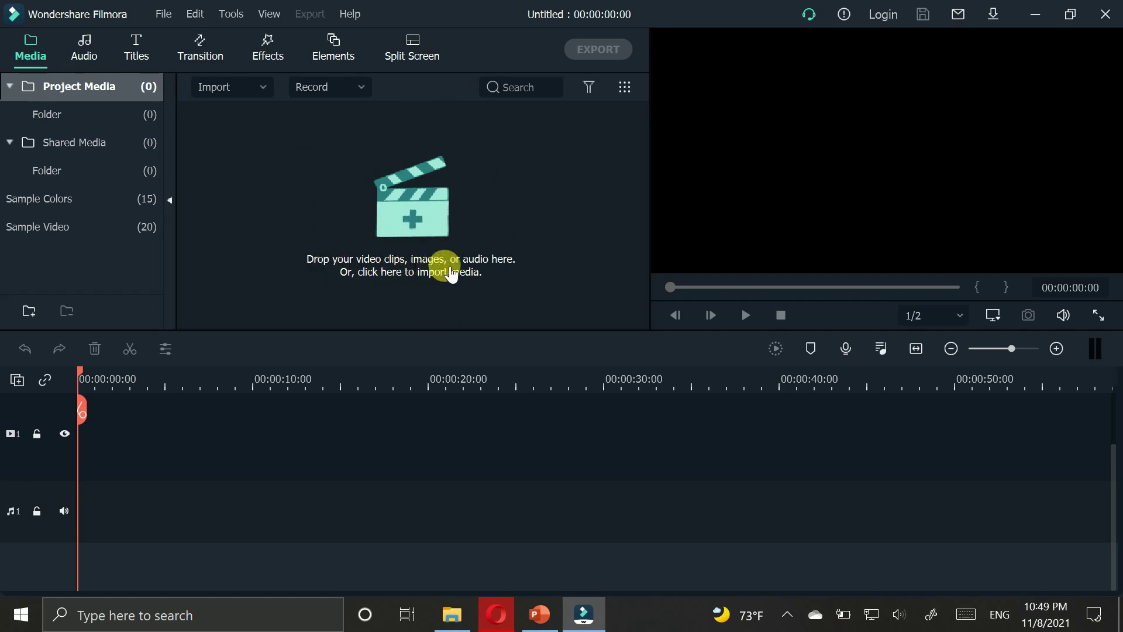
{"action": "left_click", "coordinate": [430, 218]}
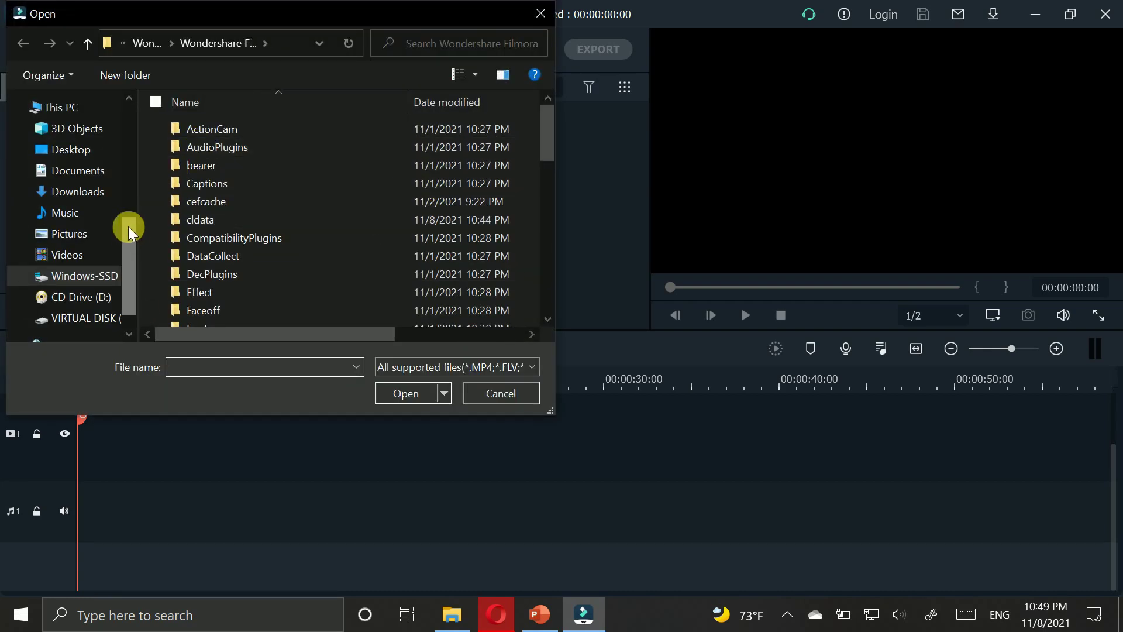
{"action": "mouse_move", "coordinate": [128, 238]}
{"action": "left_mouse_down"}
{"action": "mouse_move", "coordinate": [136, 151]}
{"action": "mouse_move", "coordinate": [131, 219]}
{"action": "left_mouse_up"}
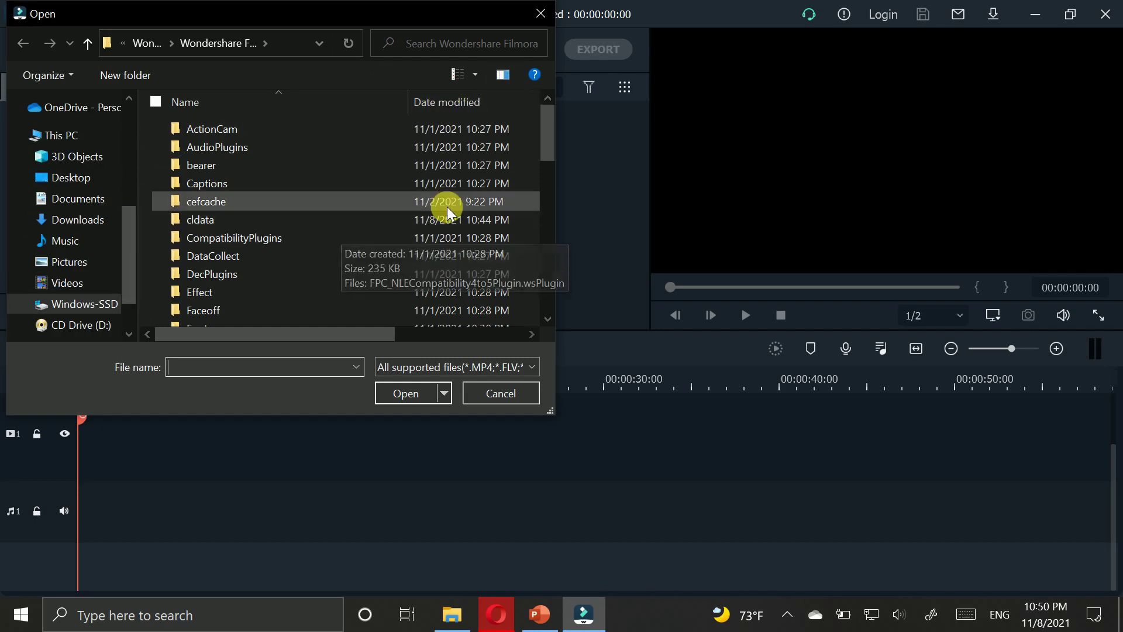
{"action": "left_click", "coordinate": [546, 13]}
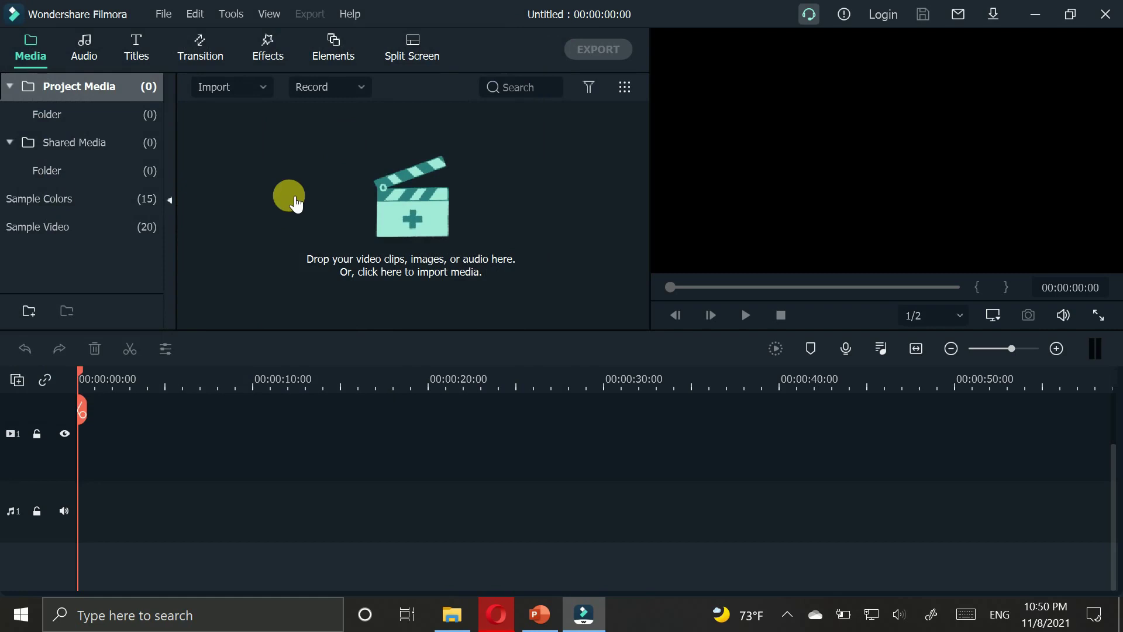
{"action": "left_click", "coordinate": [150, 13]}
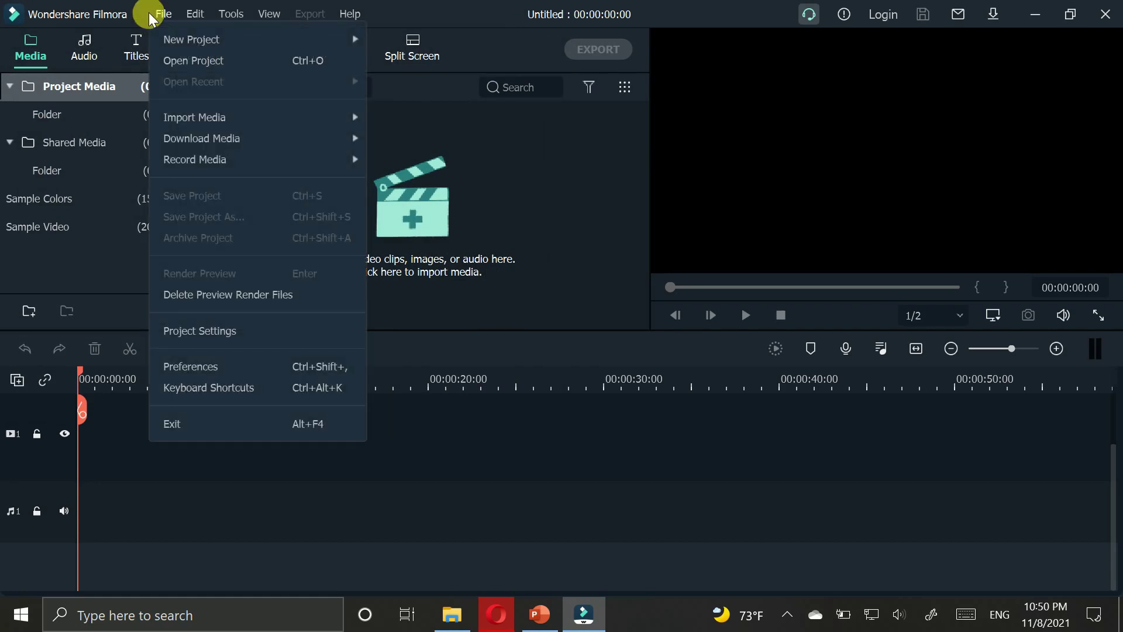
{"action": "mouse_move", "coordinate": [236, 121]}
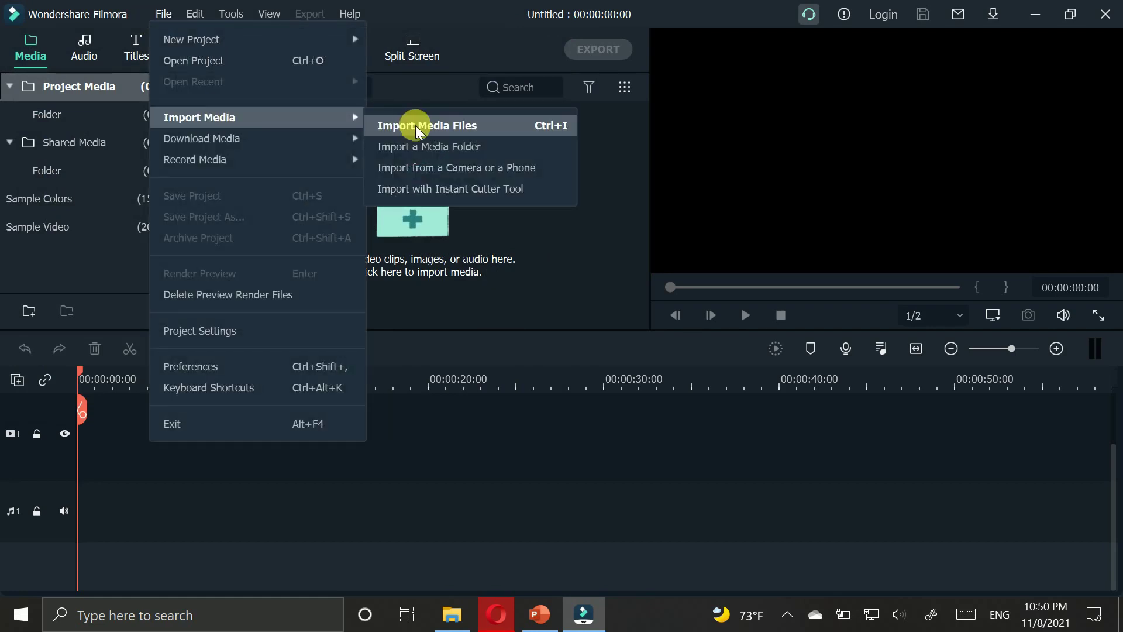
{"action": "left_click", "coordinate": [460, 132]}
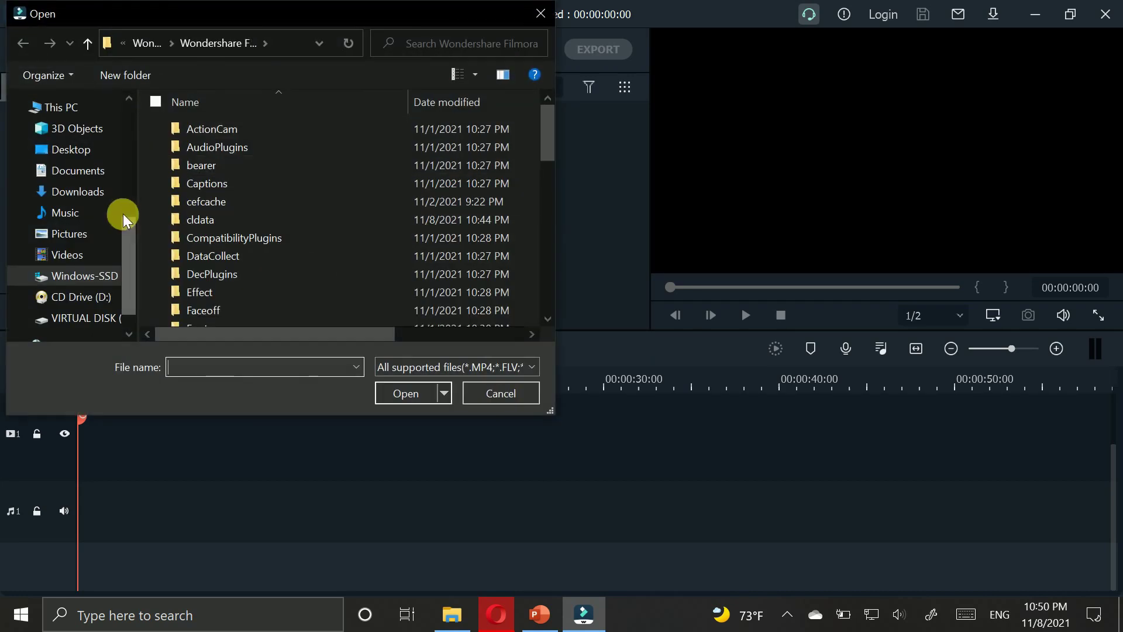
{"action": "mouse_move", "coordinate": [128, 237]}
{"action": "left_mouse_down"}
{"action": "mouse_move", "coordinate": [127, 163]}
{"action": "mouse_move", "coordinate": [128, 225]}
{"action": "left_mouse_up"}
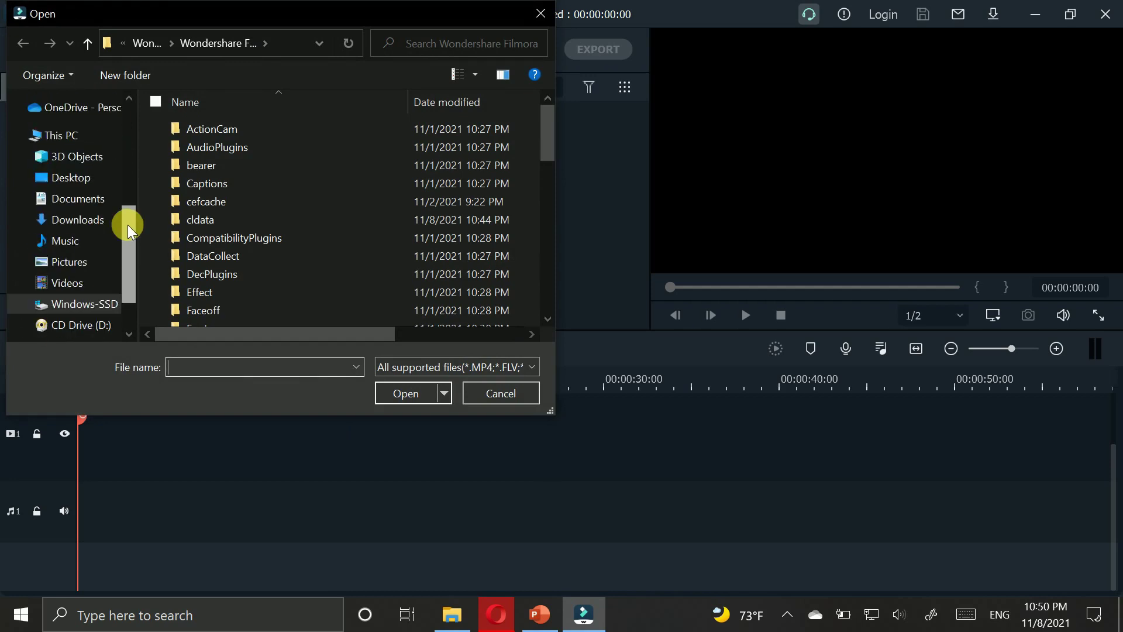
{"action": "left_click", "coordinate": [544, 8]}
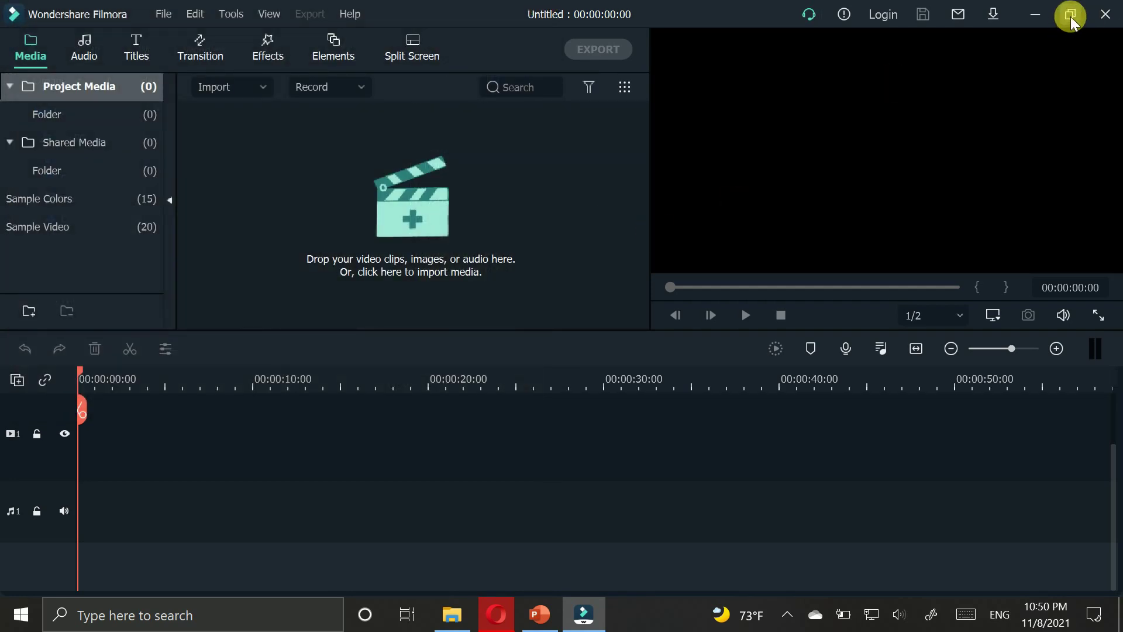
Add video 1 from the desktop folder "file" to the project media by way of File Explorer.
{"action": "left_click", "coordinate": [1040, 12]}
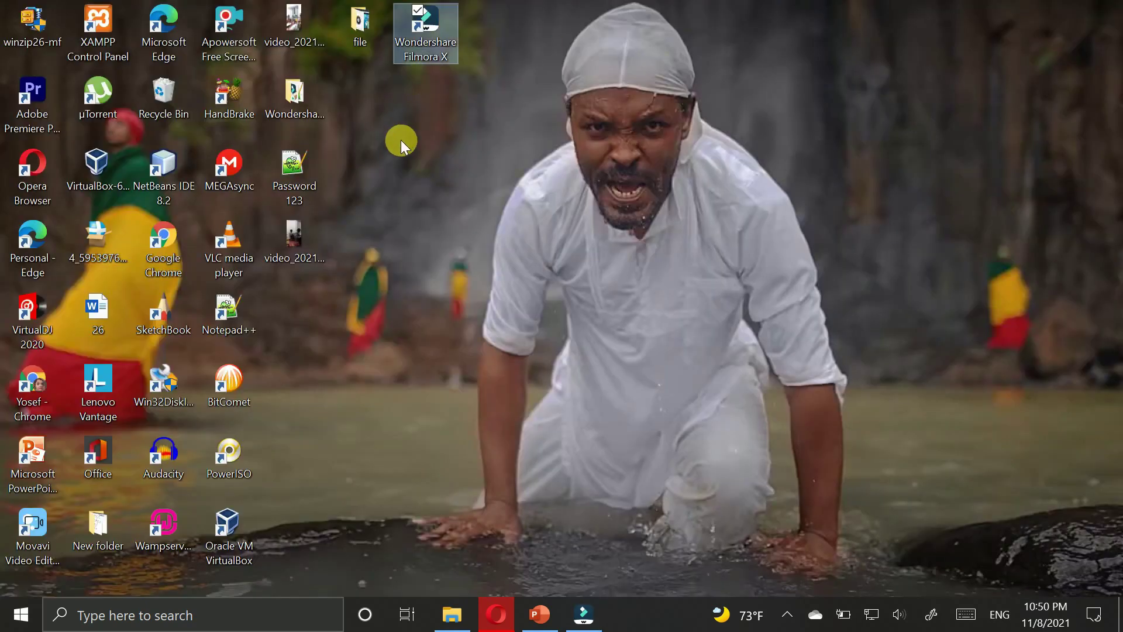
{"action": "double_click", "coordinate": [364, 41]}
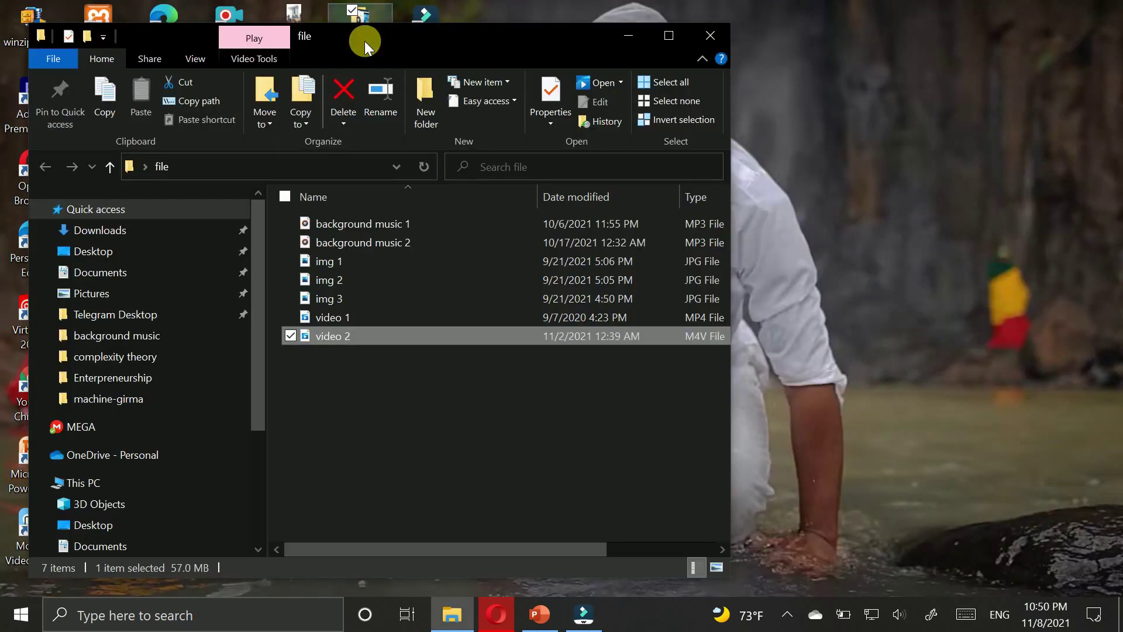
{"action": "left_click", "coordinate": [379, 369]}
{"action": "left_click", "coordinate": [354, 321]}
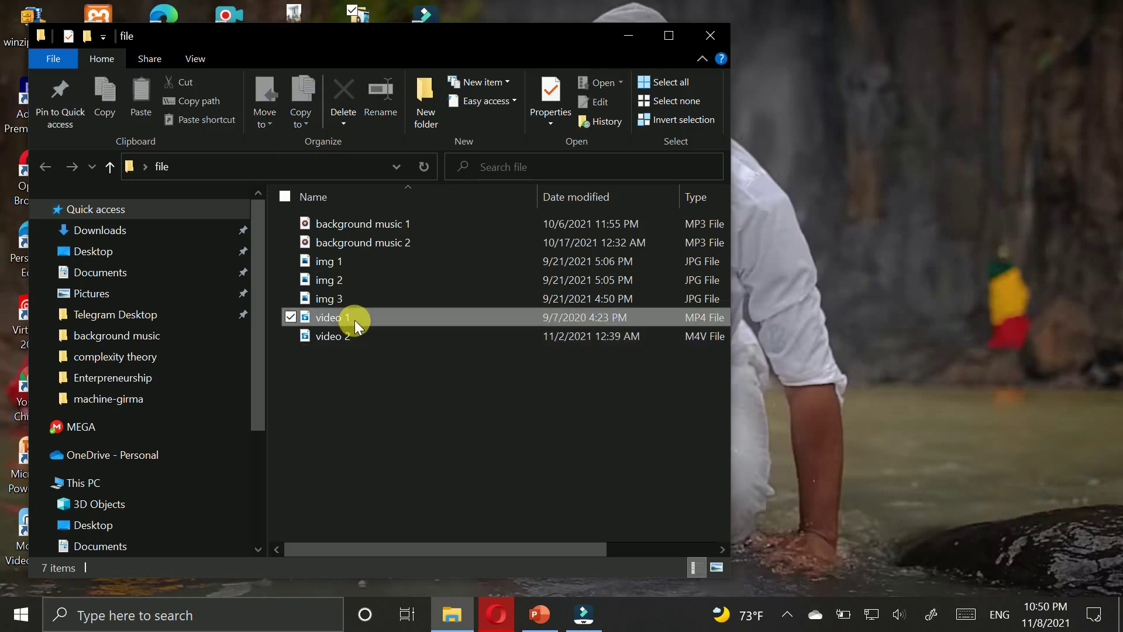
{"action": "left_click_drag", "start_coordinate": [370, 317], "coordinate": [321, 192]}
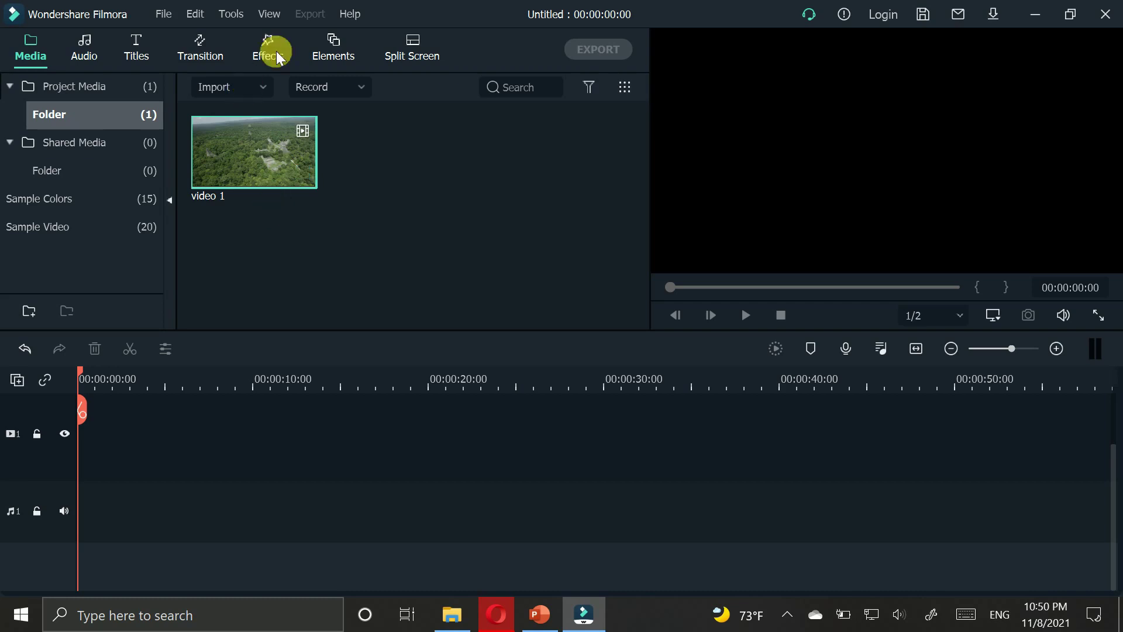
Import background music 1 and 2, img 1 to 3, and video 1 and 2 from the Desktop folder "file".
{"action": "left_click", "coordinate": [166, 13]}
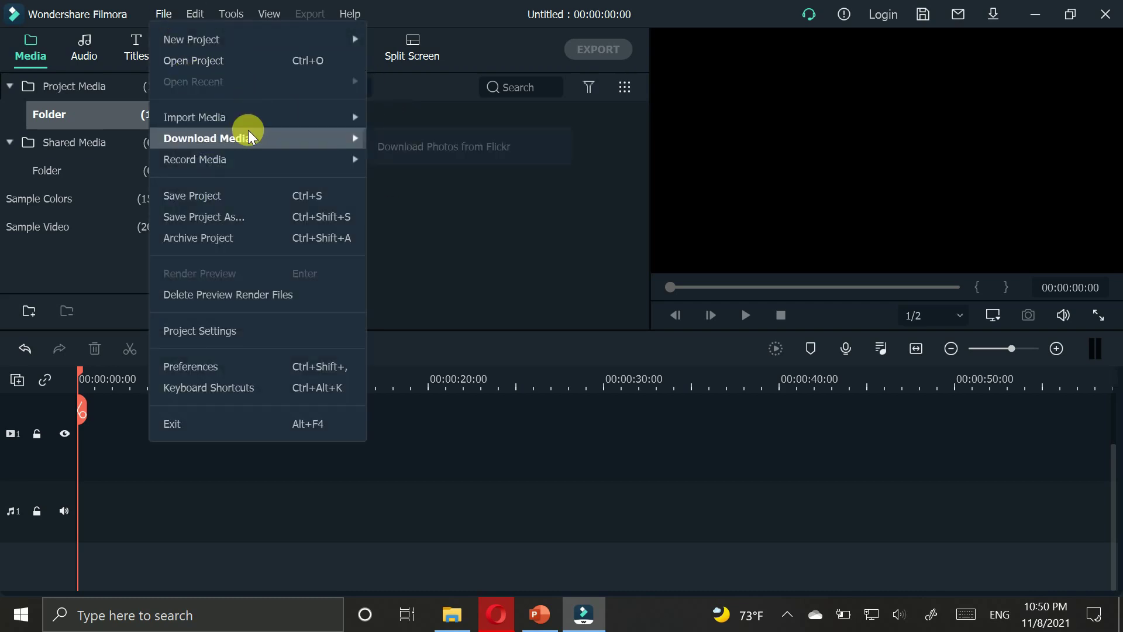
{"action": "mouse_move", "coordinate": [254, 120]}
{"action": "left_click", "coordinate": [446, 127]}
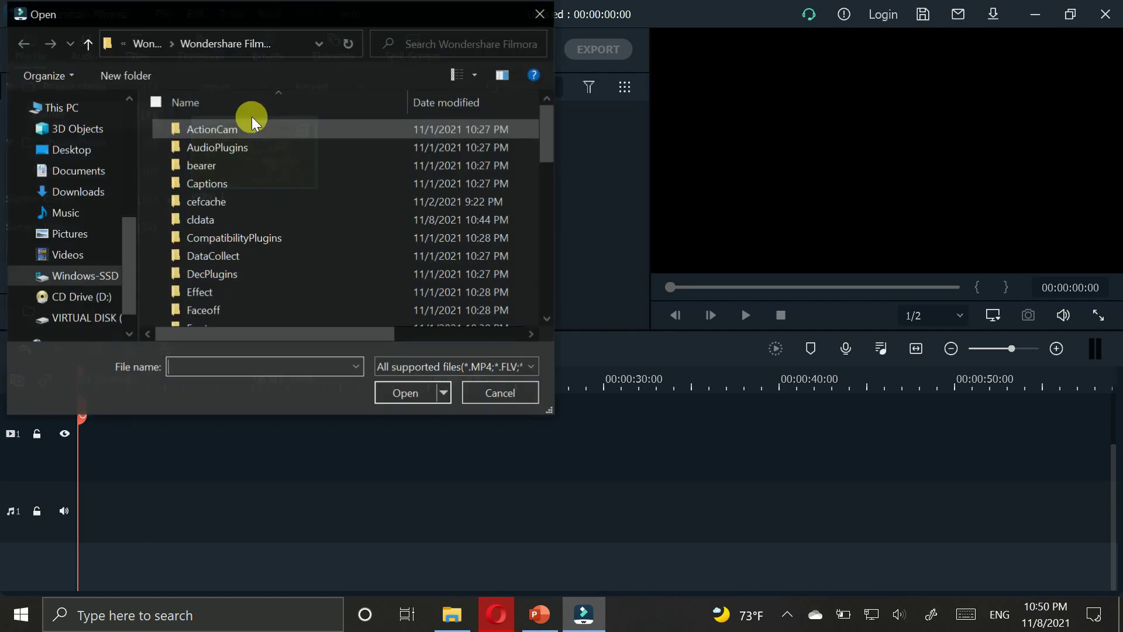
{"action": "left_click", "coordinate": [94, 153]}
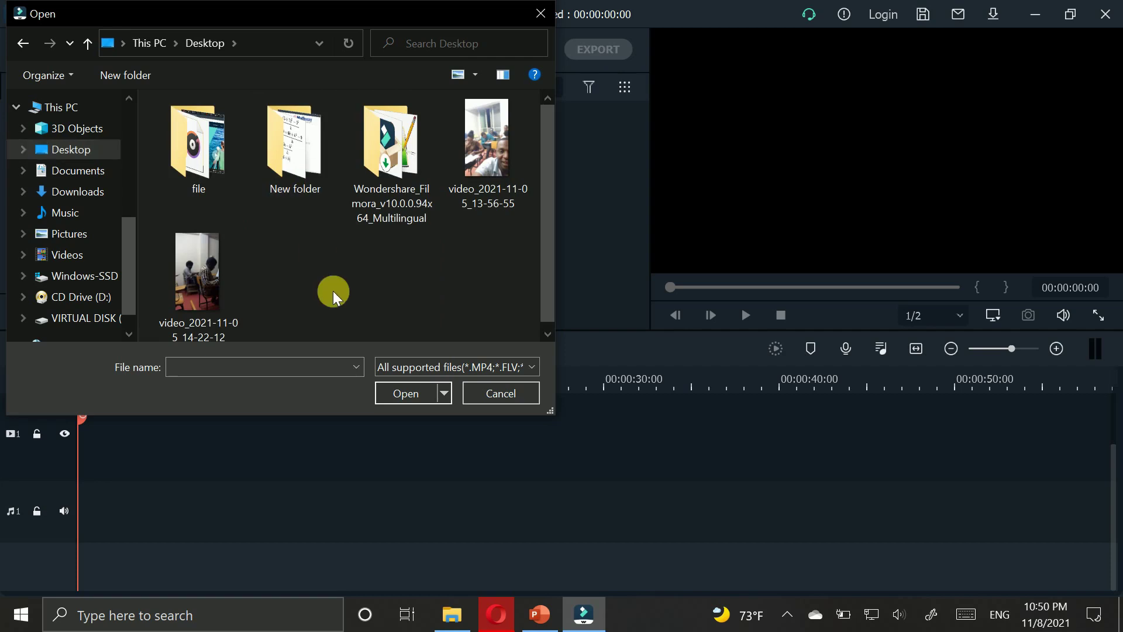
{"action": "left_click", "coordinate": [221, 175]}
{"action": "double_click", "coordinate": [220, 174]}
{"action": "left_click", "coordinate": [218, 169]}
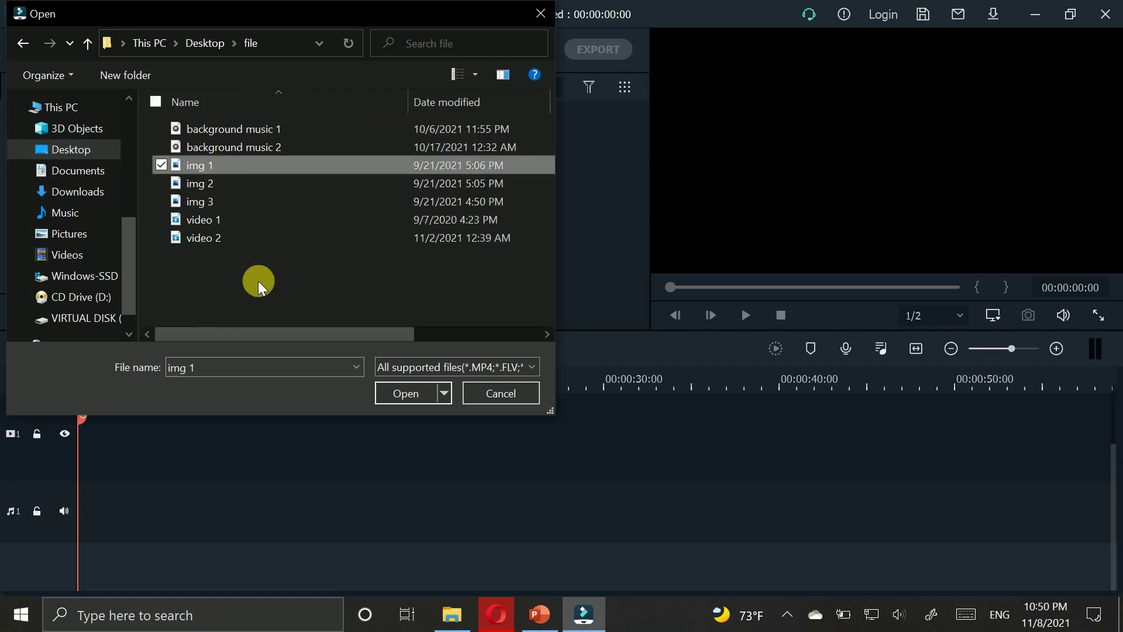
{"action": "left_click_drag", "start_coordinate": [209, 265], "coordinate": [244, 122]}
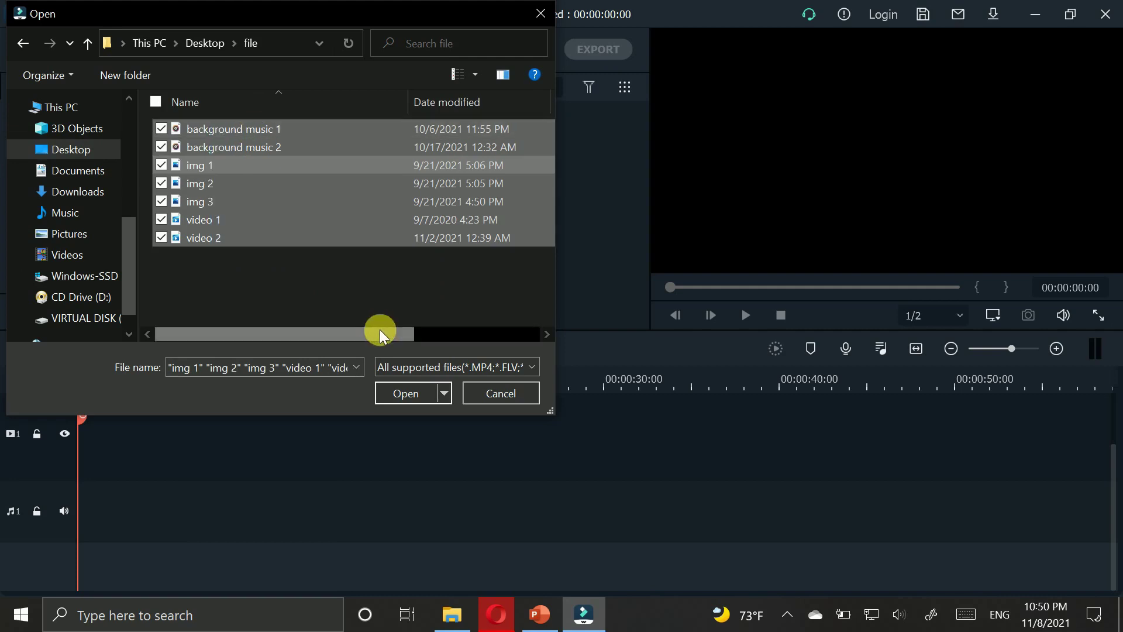
{"action": "left_click", "coordinate": [419, 391]}
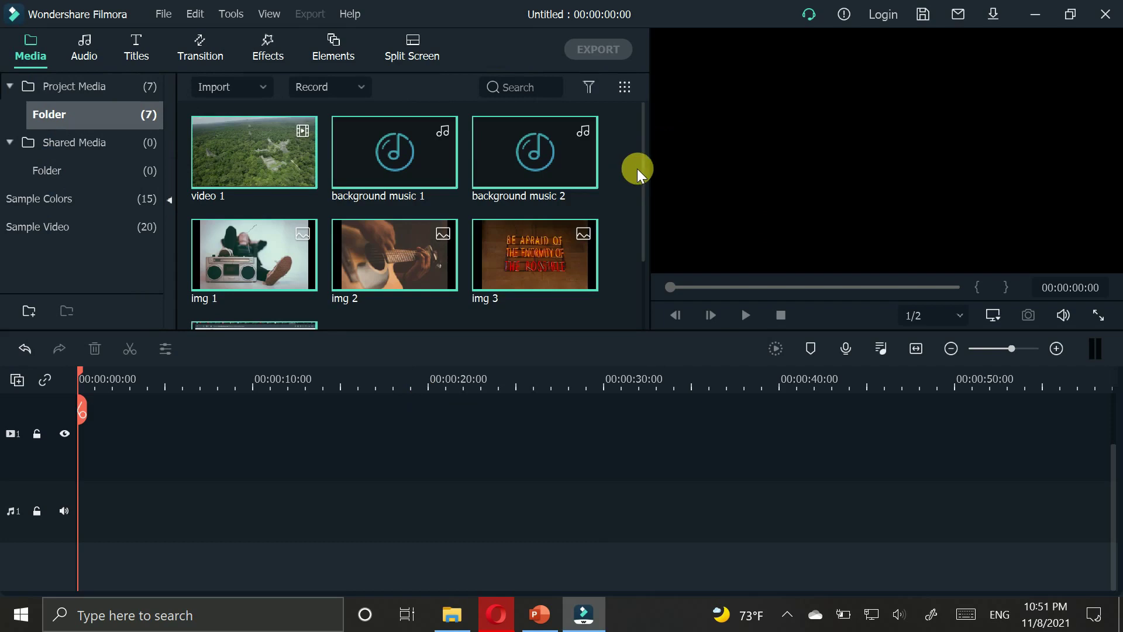
Place video 2 at the start of video track 1, matching the project settings to the media at 1920 x 1080 30fps.
{"action": "left_click_drag", "start_coordinate": [643, 175], "coordinate": [645, 202]}
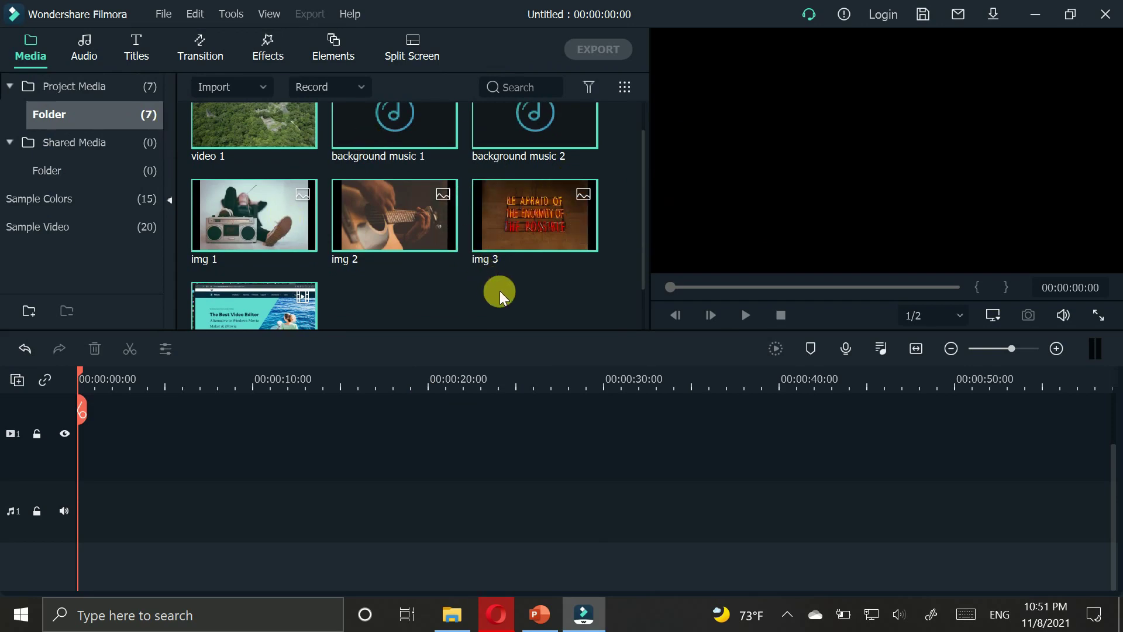
{"action": "left_click_drag", "start_coordinate": [643, 267], "coordinate": [645, 221]}
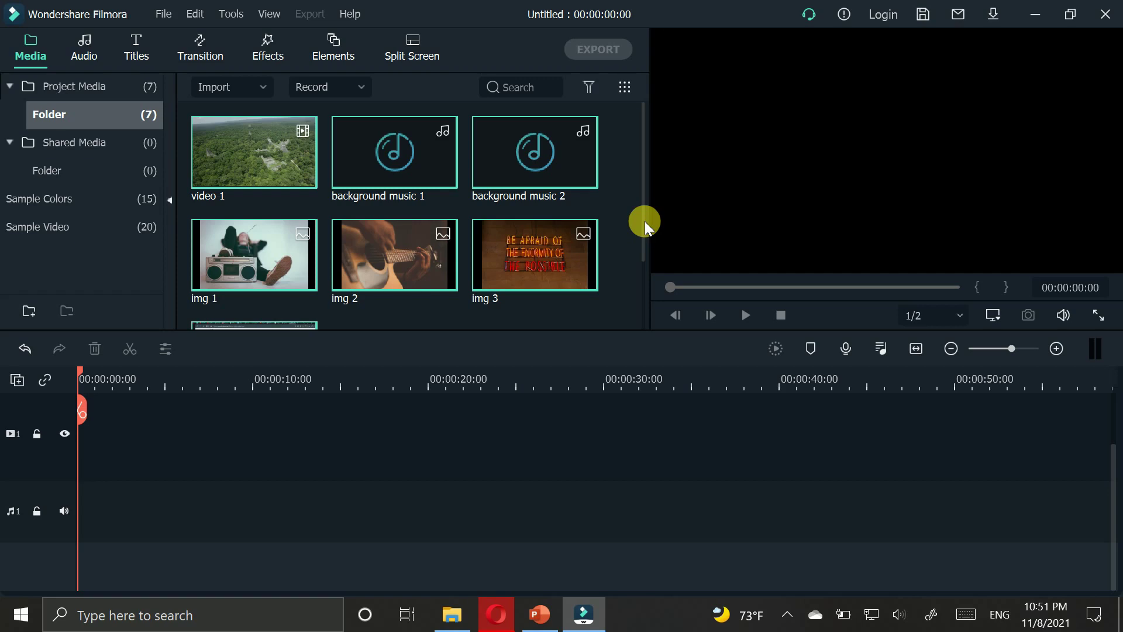
{"action": "left_click_drag", "start_coordinate": [641, 248], "coordinate": [644, 304]}
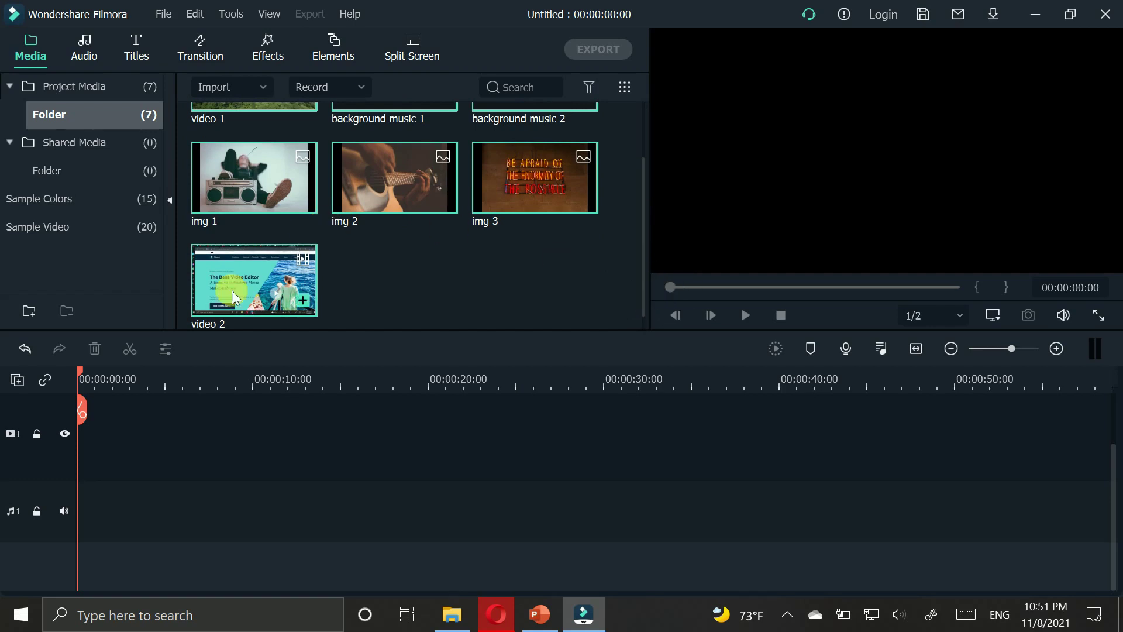
{"action": "left_click", "coordinate": [268, 292]}
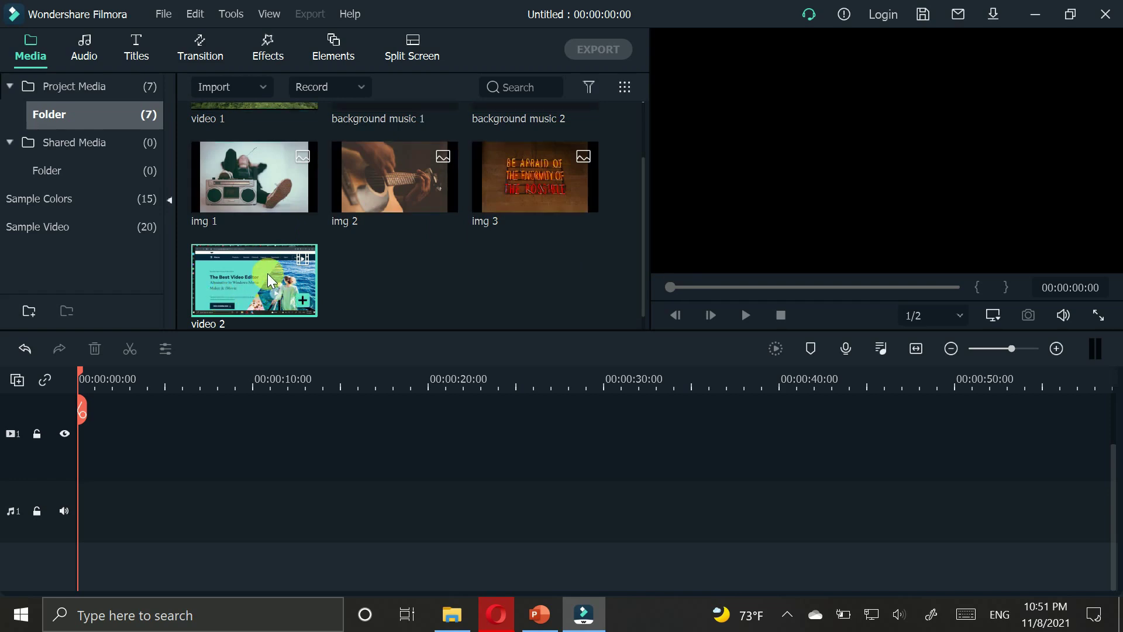
{"action": "left_click_drag", "start_coordinate": [269, 290], "coordinate": [82, 431]}
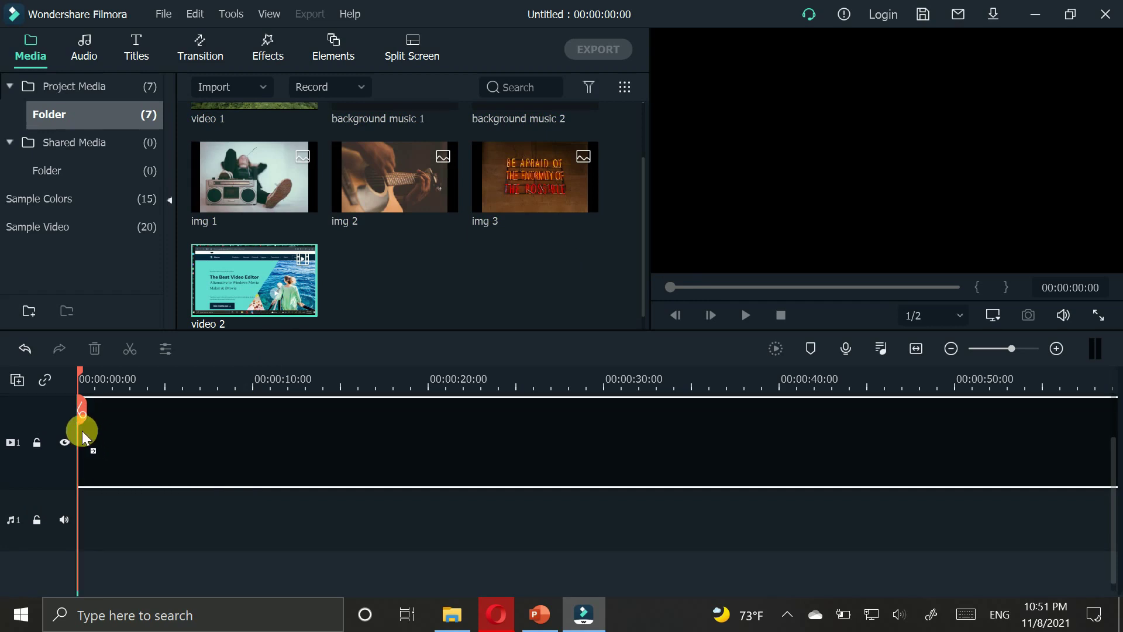
{"action": "left_click_drag", "start_coordinate": [82, 430], "coordinate": [82, 430]}
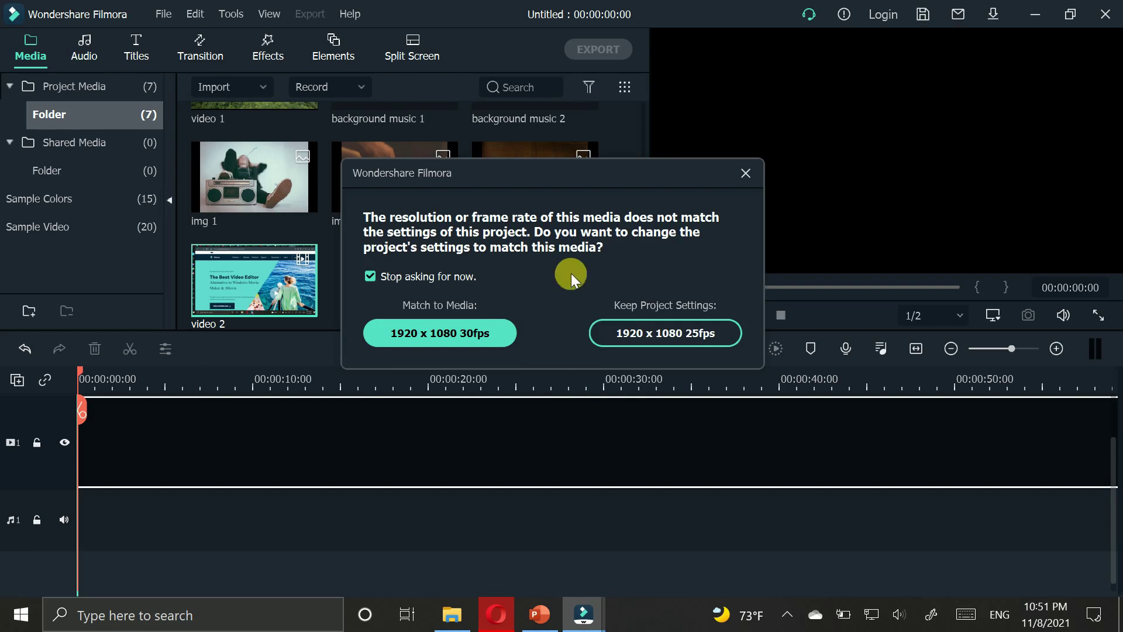
{"action": "left_click", "coordinate": [491, 332]}
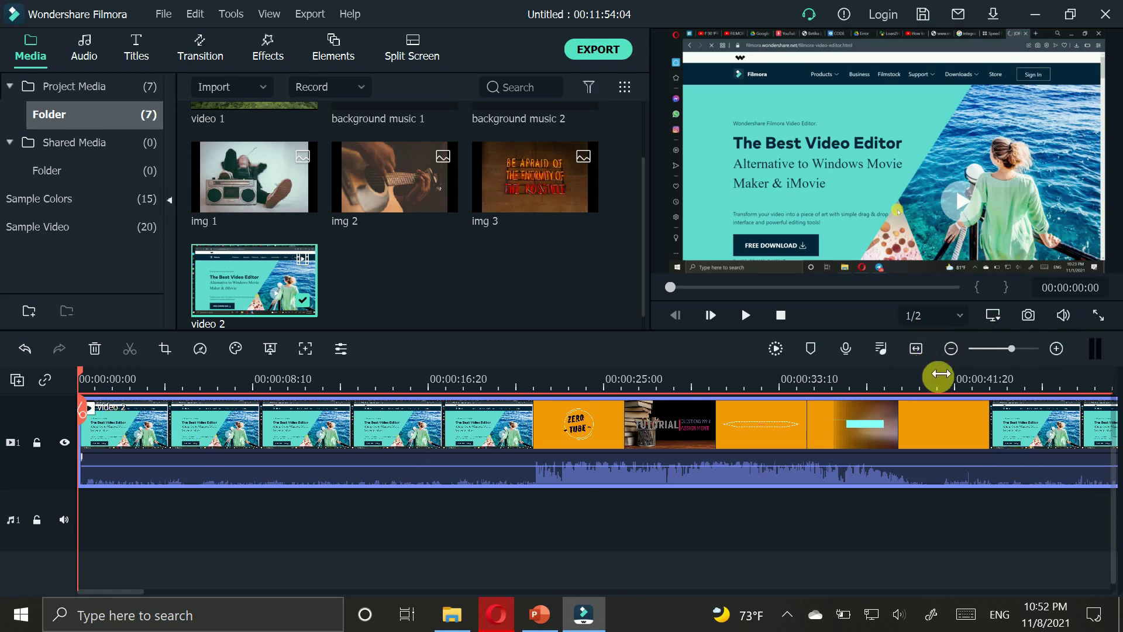
Examine the whole video 2 clip and its details on the timeline at different zoom levels.
{"action": "left_click", "coordinate": [954, 349]}
{"action": "left_click", "coordinate": [953, 349]}
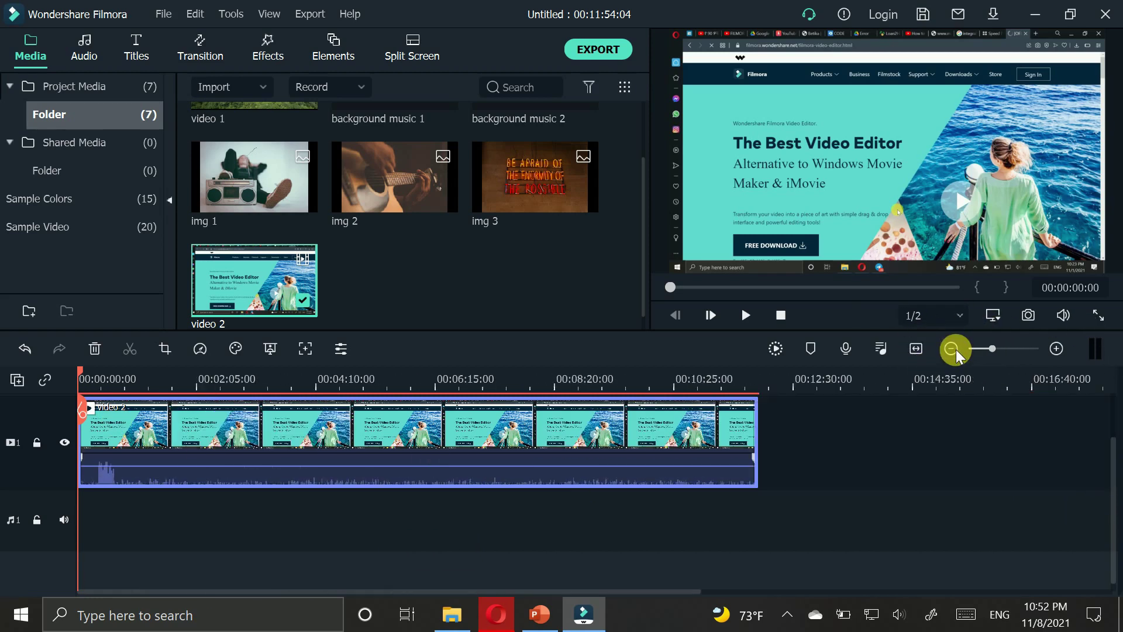
{"action": "left_click", "coordinate": [954, 349]}
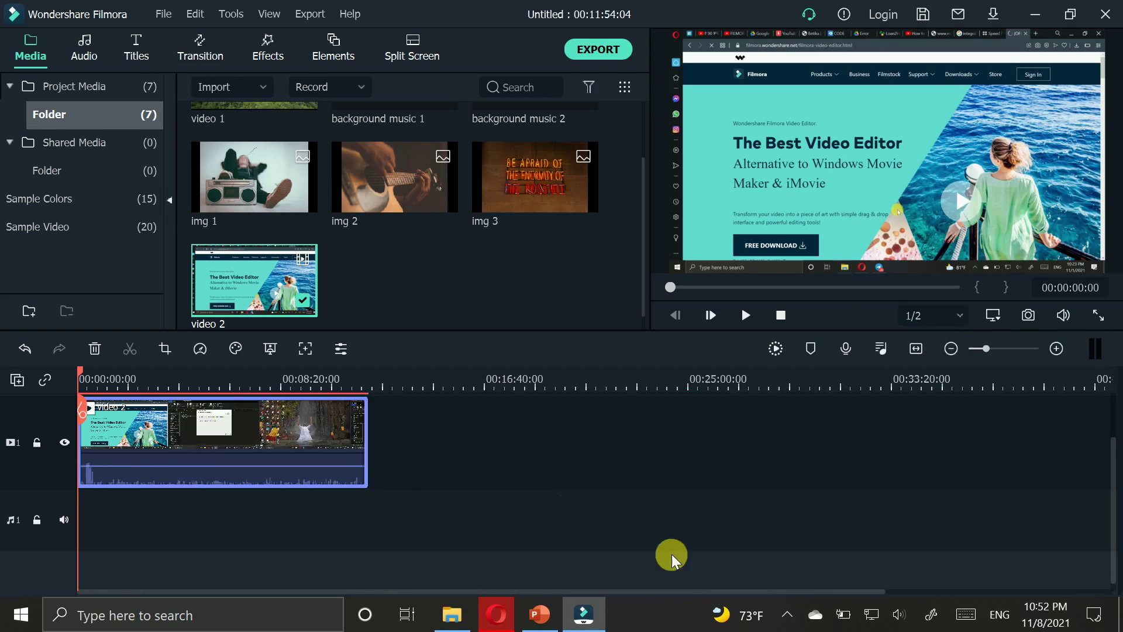
{"action": "left_click", "coordinate": [951, 349]}
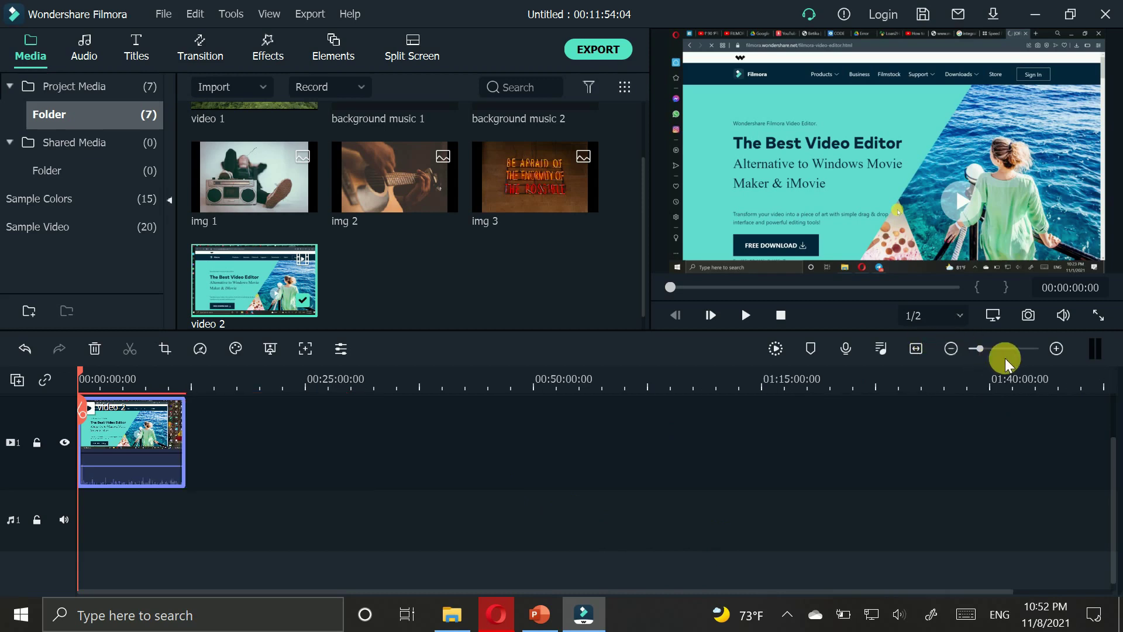
{"action": "left_click", "coordinate": [1057, 349]}
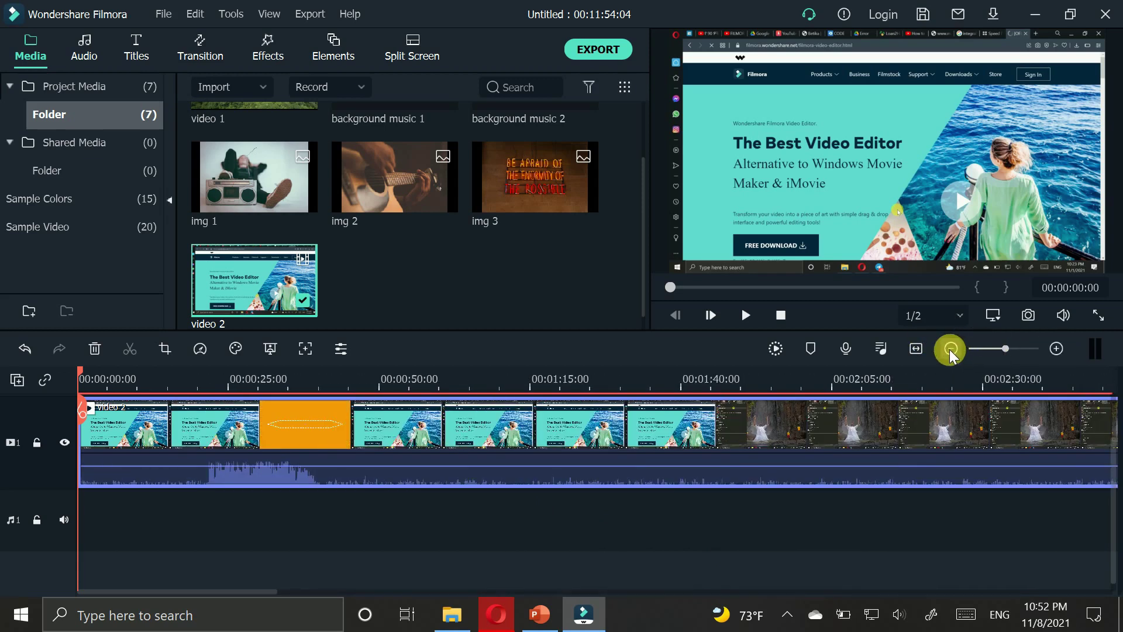
{"action": "left_click", "coordinate": [950, 349]}
{"action": "left_click", "coordinate": [950, 349]}
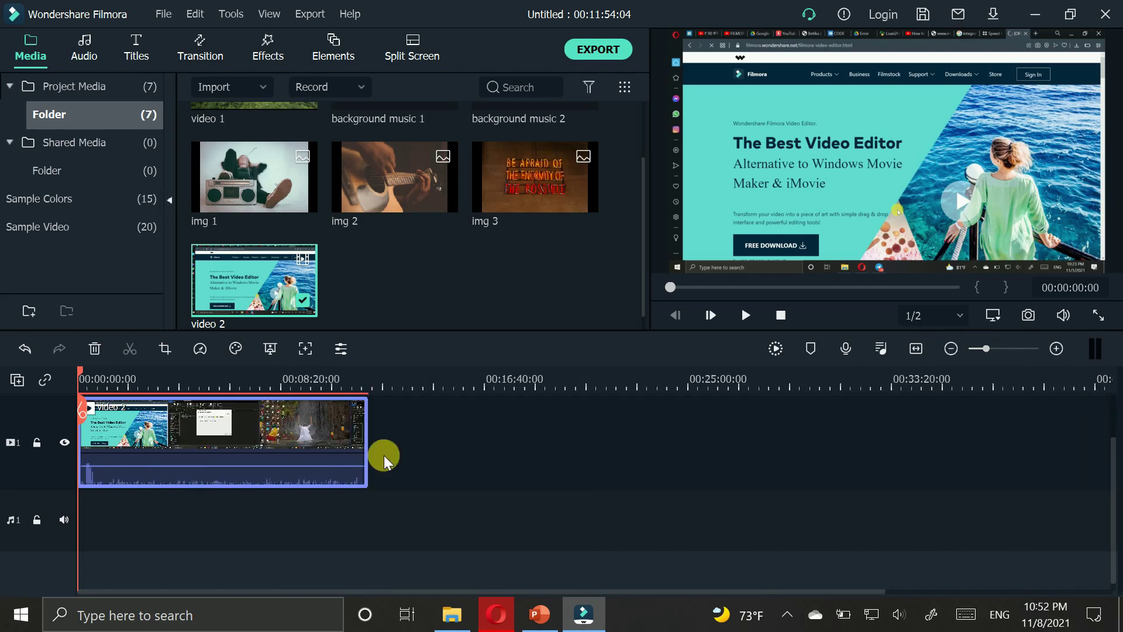
{"action": "left_click", "coordinate": [1053, 349]}
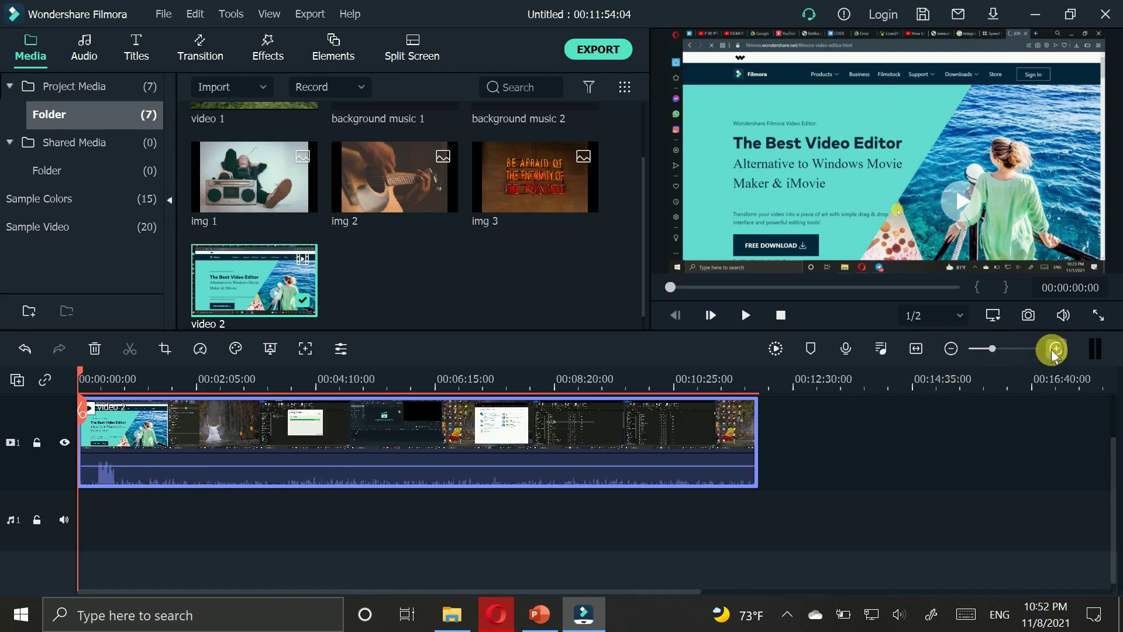
{"action": "left_click", "coordinate": [1053, 349]}
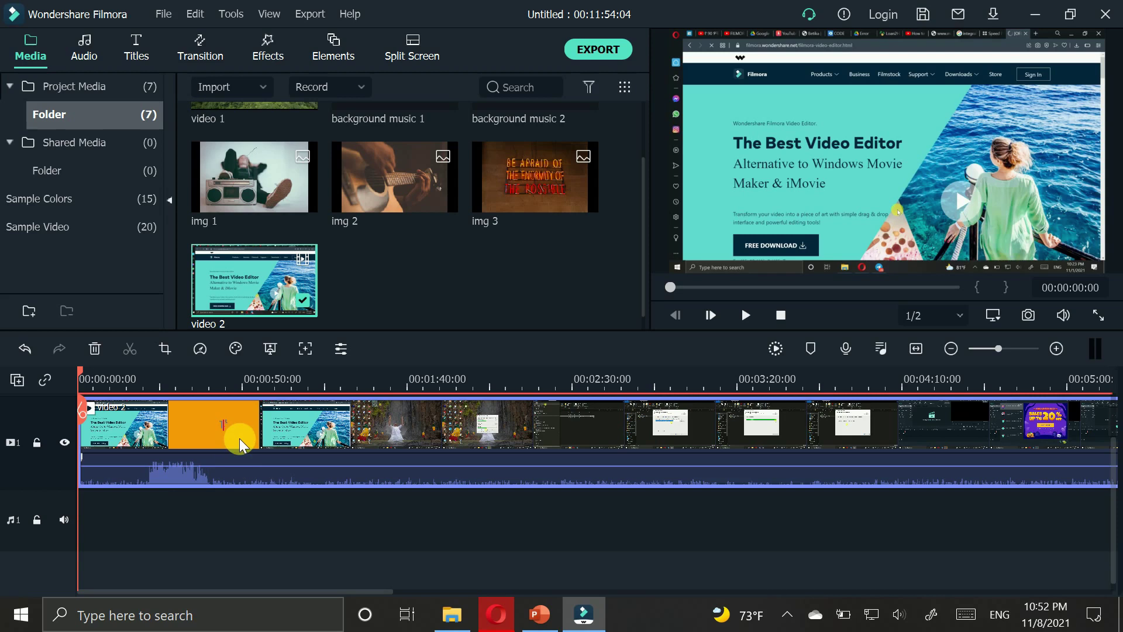
Play through the opening of video 2 and split the clip at 00:00:23:24, where the orange intro begins.
{"action": "key", "text": "space"}
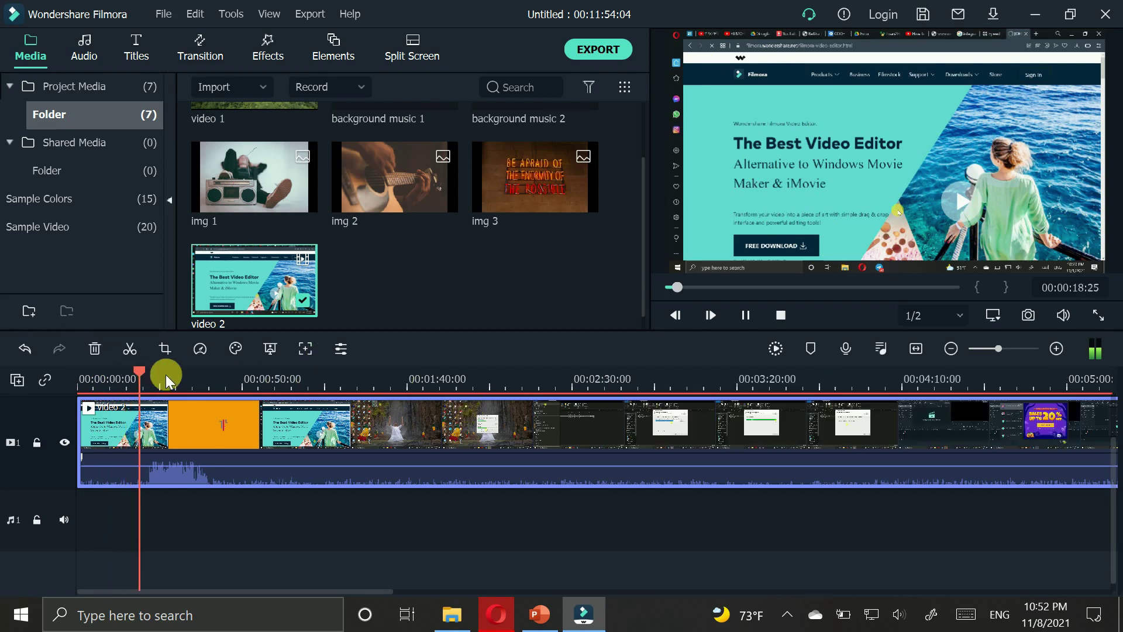
{"action": "left_click", "coordinate": [746, 315]}
{"action": "left_click_drag", "start_coordinate": [168, 381], "coordinate": [149, 379]}
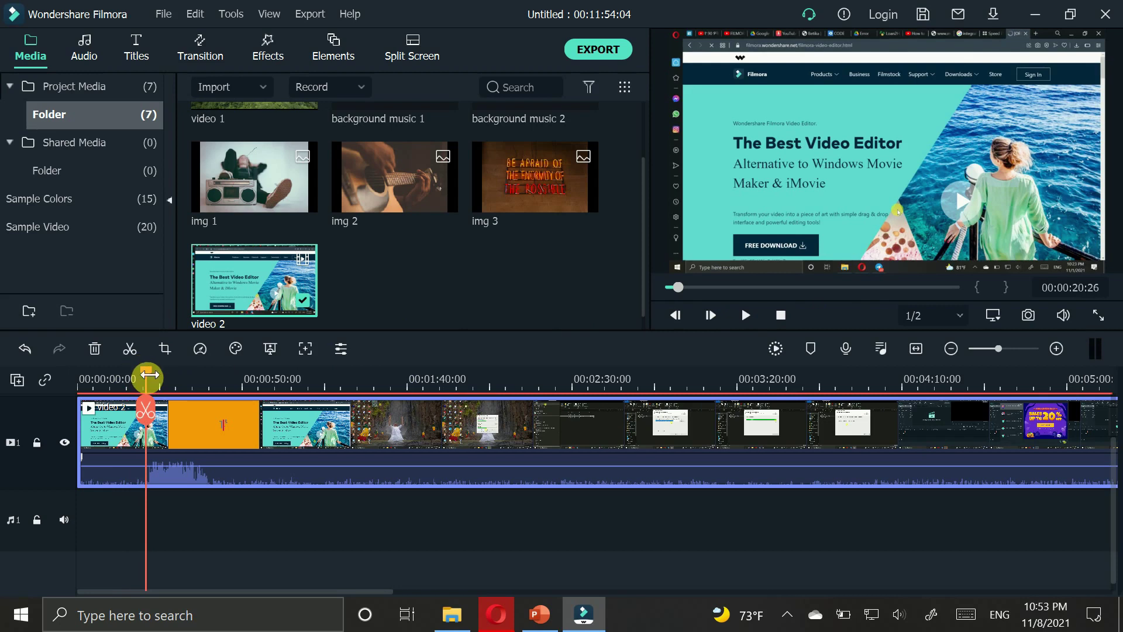
{"action": "scroll", "coordinate": [149, 375], "scroll_direction": "up", "scroll_amount": 5}
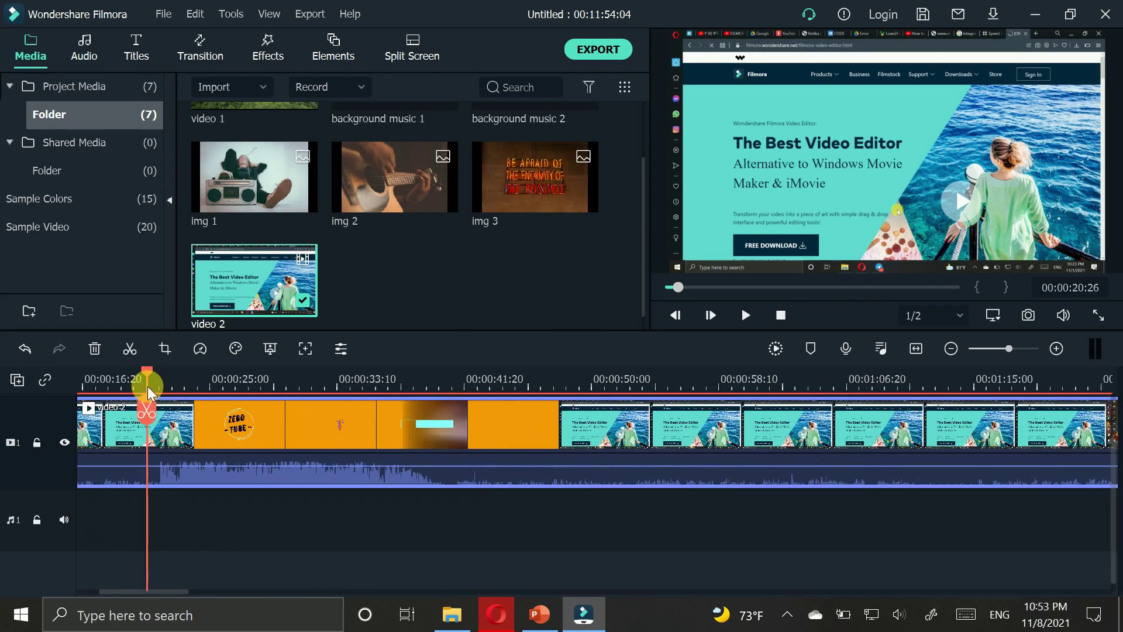
{"action": "left_click_drag", "start_coordinate": [145, 377], "coordinate": [410, 379]}
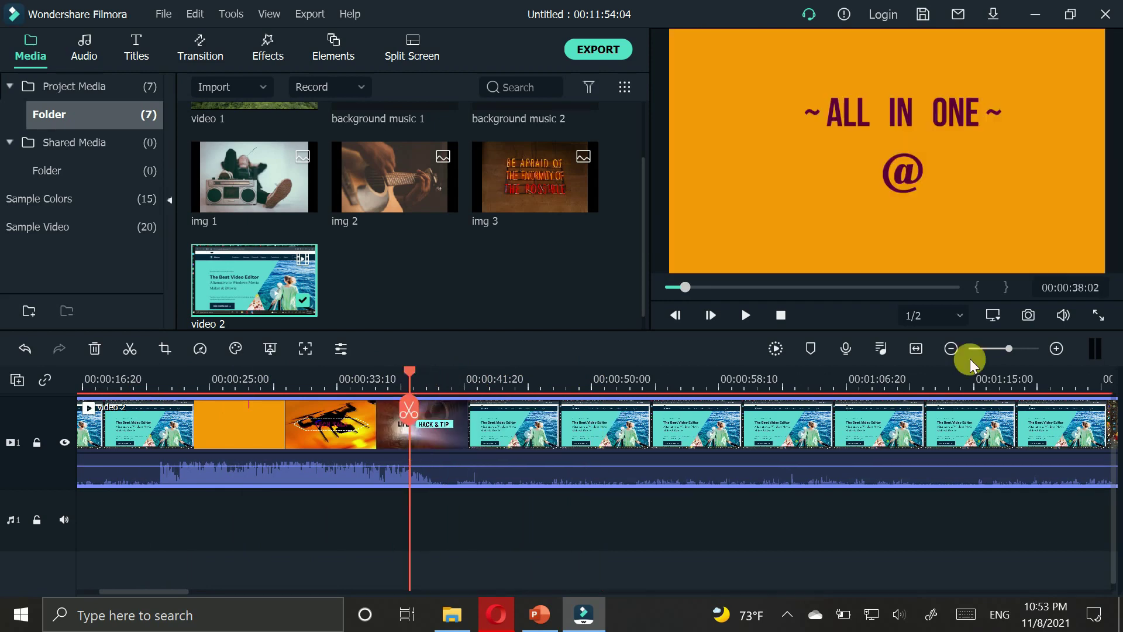
{"action": "left_click", "coordinate": [746, 316]}
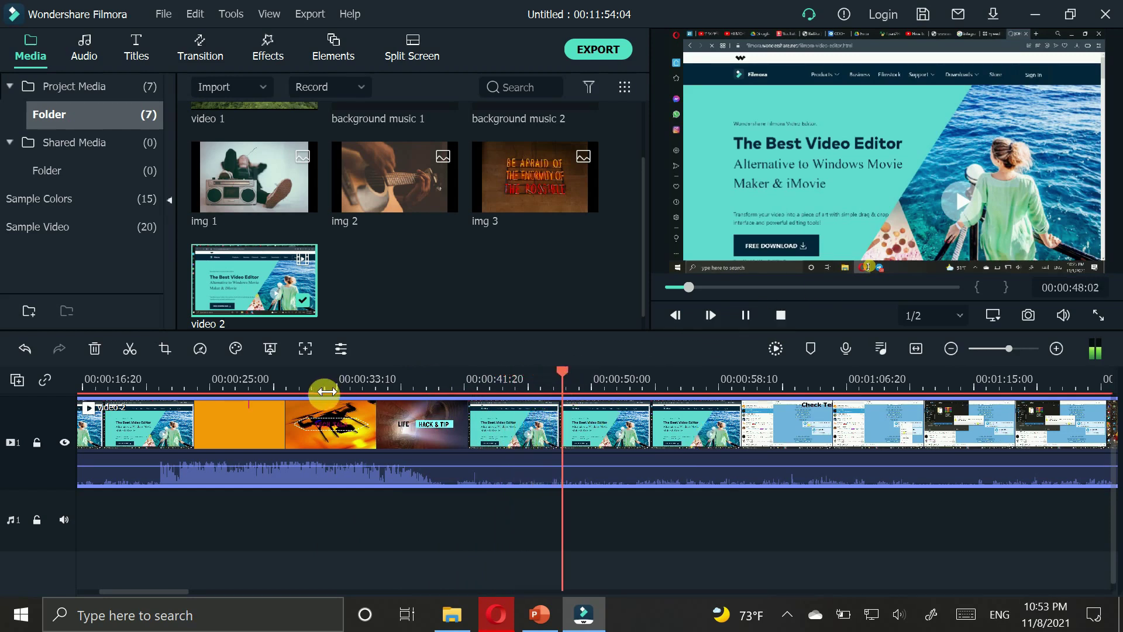
{"action": "left_click", "coordinate": [287, 393]}
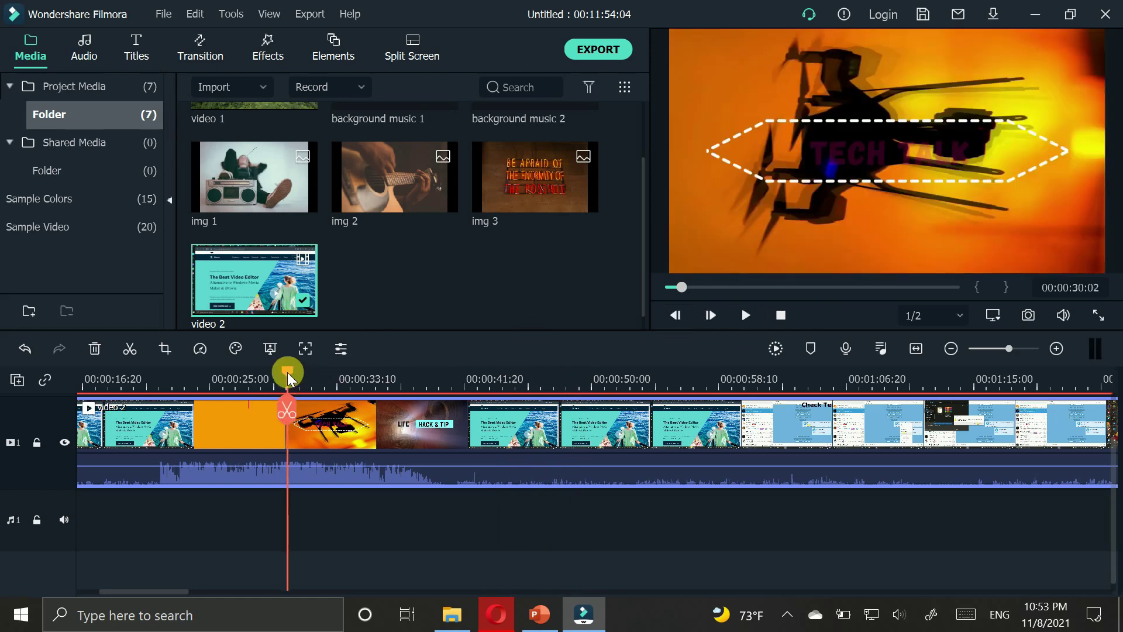
{"action": "left_click_drag", "start_coordinate": [286, 373], "coordinate": [195, 384]}
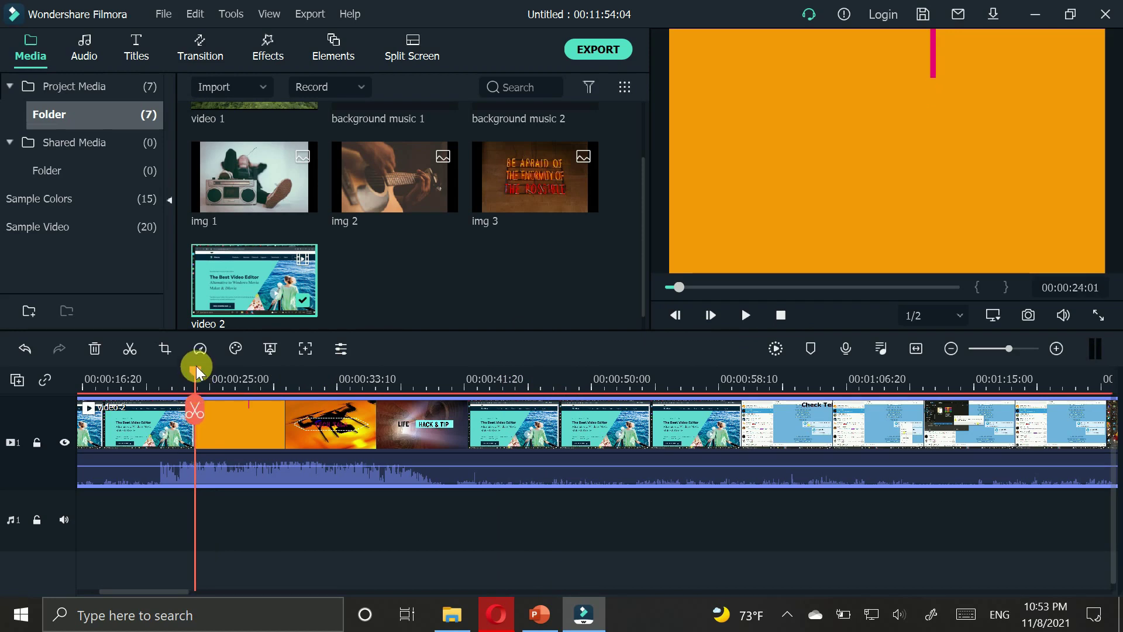
{"action": "mouse_move", "coordinate": [195, 374]}
{"action": "left_mouse_down"}
{"action": "mouse_move", "coordinate": [251, 374]}
{"action": "mouse_move", "coordinate": [192, 373]}
{"action": "left_mouse_up"}
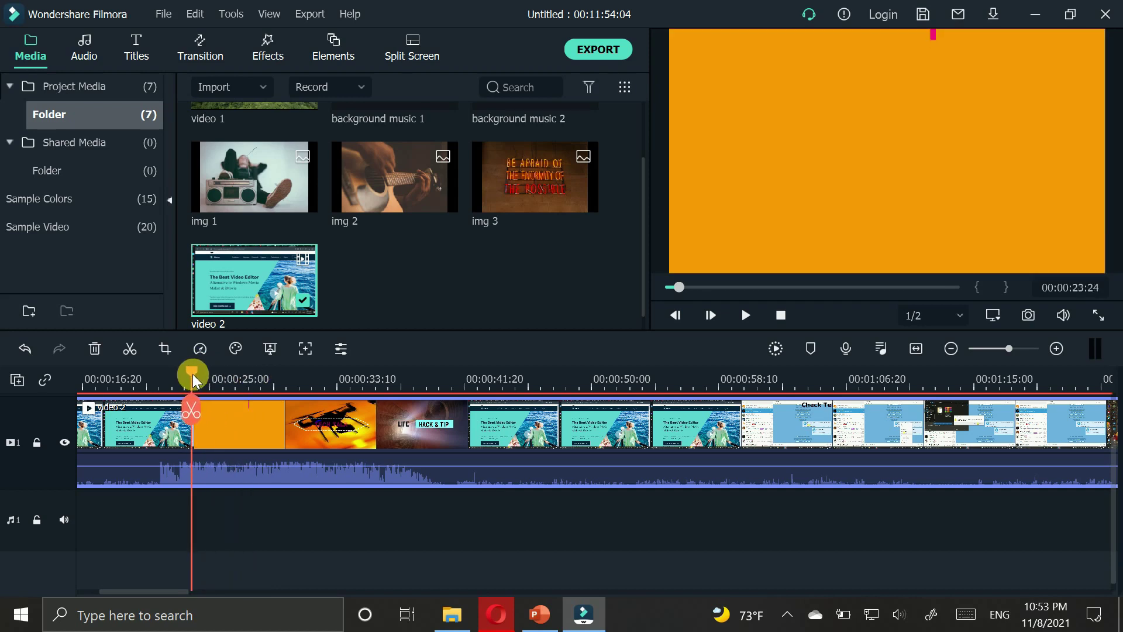
{"action": "left_click", "coordinate": [175, 435]}
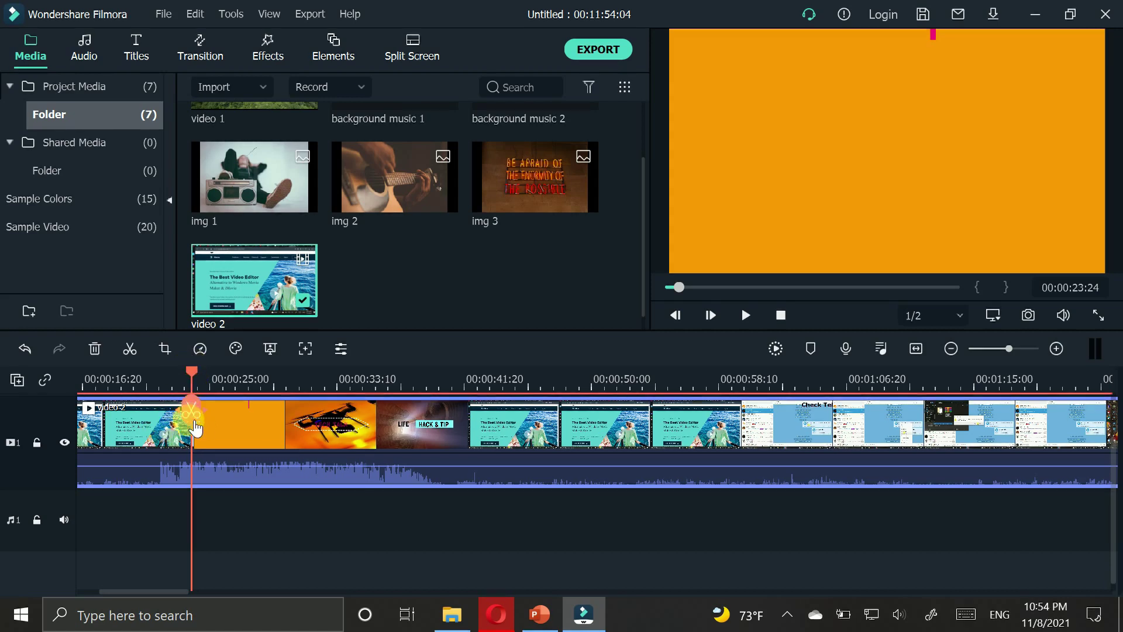
{"action": "right_click", "coordinate": [162, 427]}
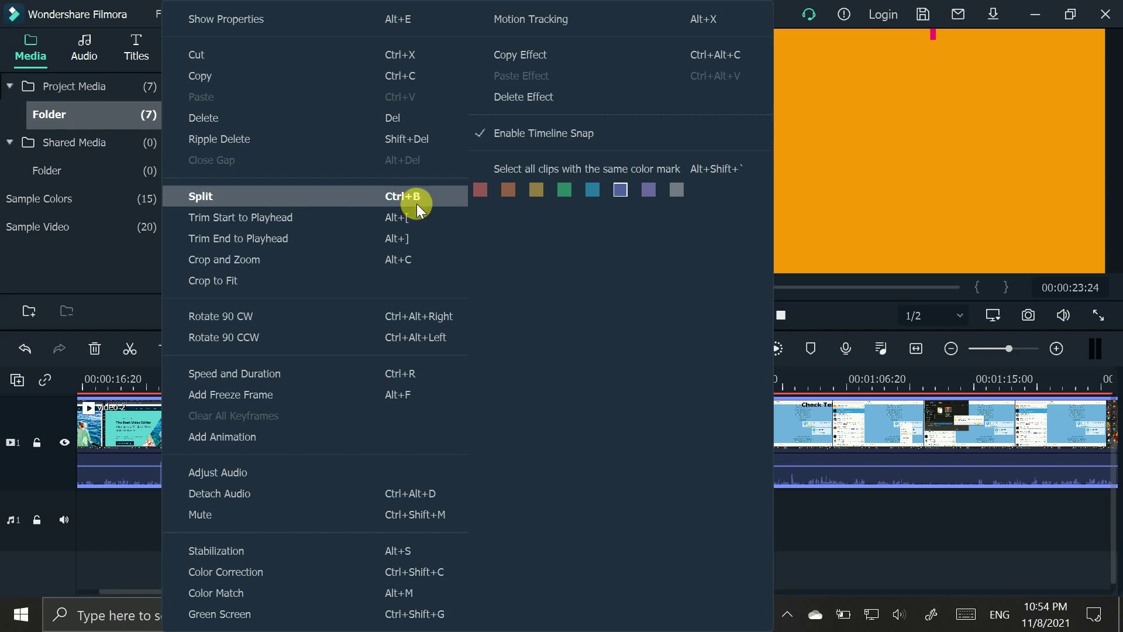
{"action": "left_click", "coordinate": [318, 197]}
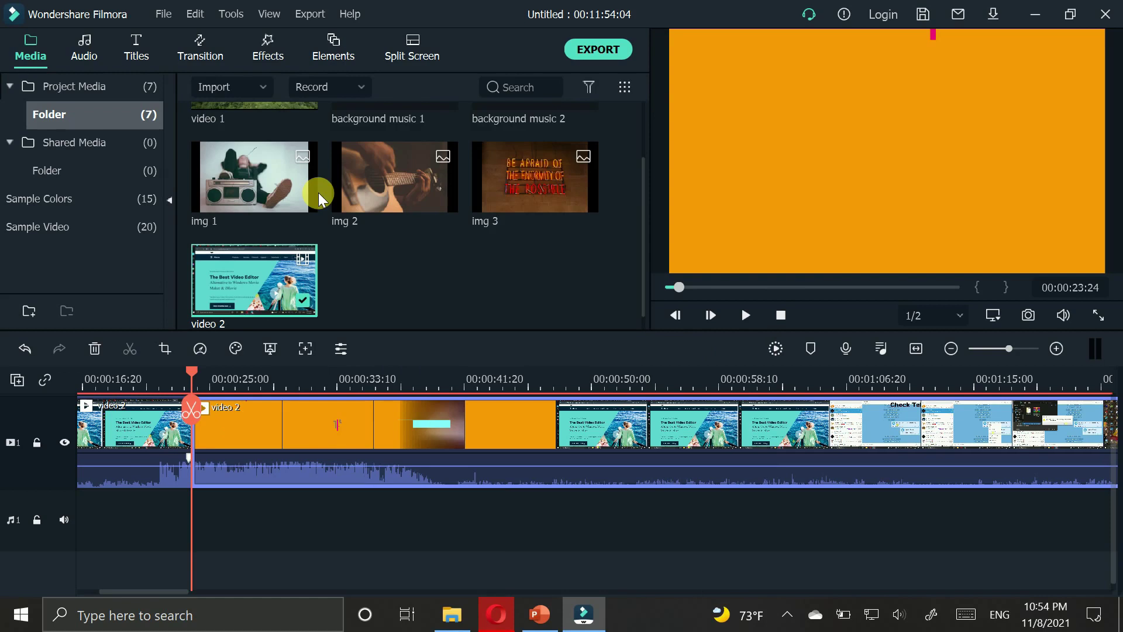
Move the second part of video 2 away from the first, leaving a gap of about 3 seconds between them.
{"action": "left_click", "coordinate": [123, 451]}
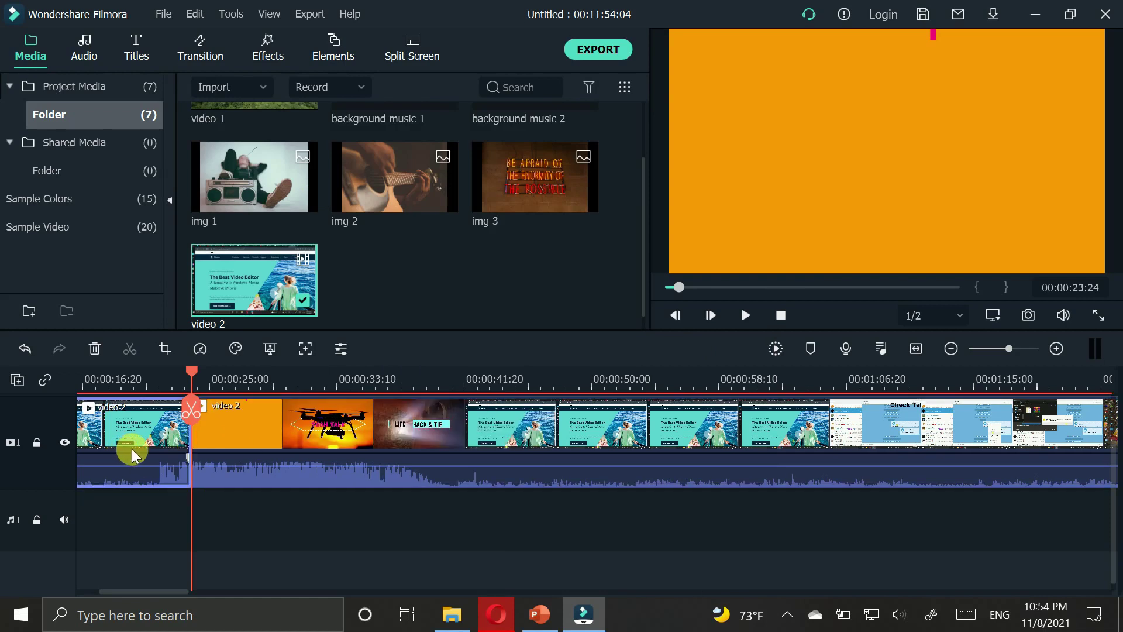
{"action": "left_click_drag", "start_coordinate": [313, 454], "coordinate": [355, 454]}
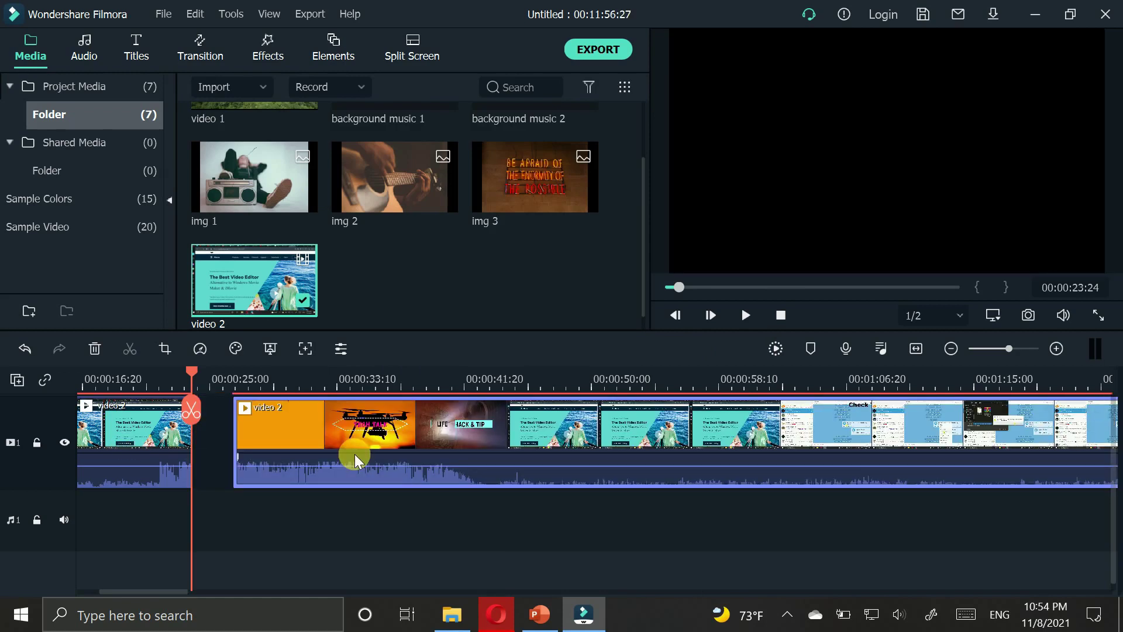
{"action": "left_click", "coordinate": [164, 440]}
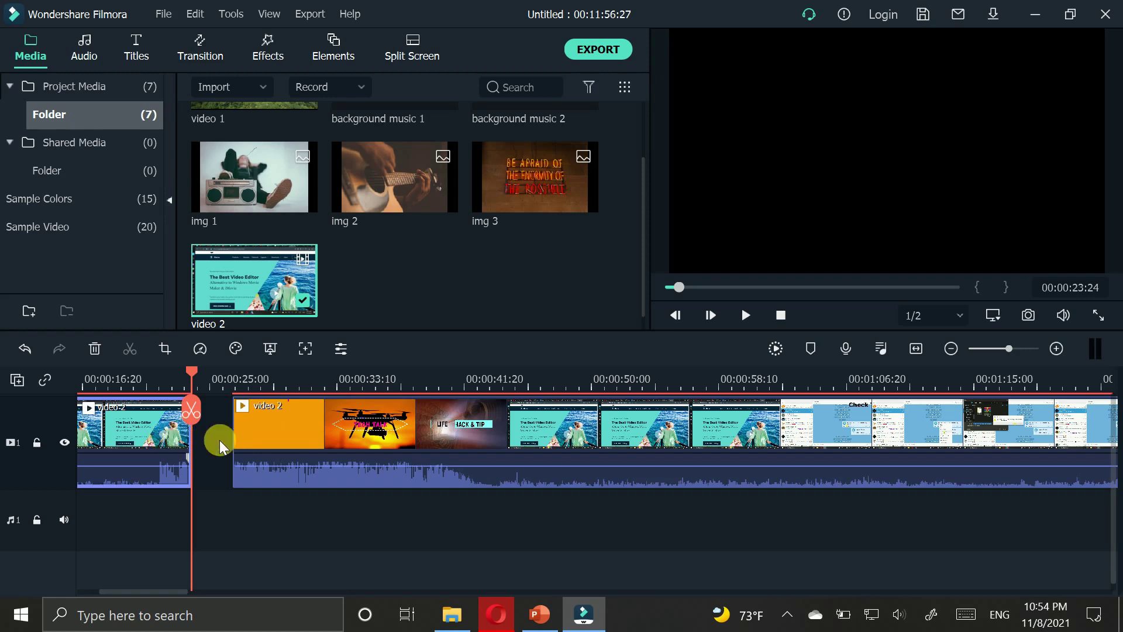
{"action": "left_click", "coordinate": [239, 445]}
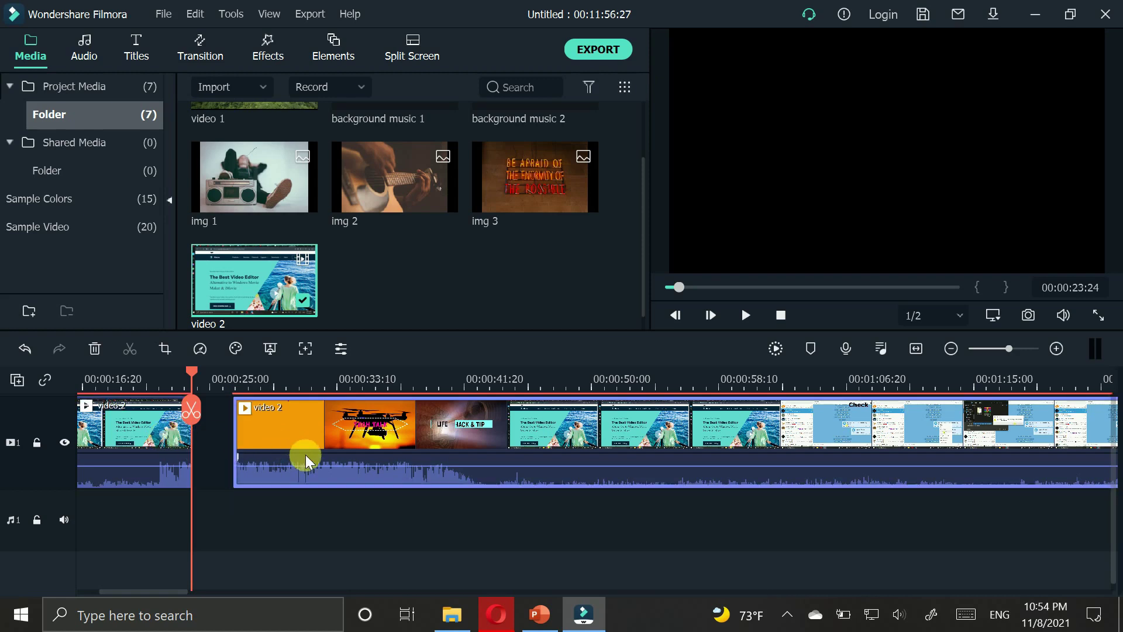
Try deleting the second part of video 2, then undo, redo and undo that deletion.
{"action": "left_click", "coordinate": [89, 350]}
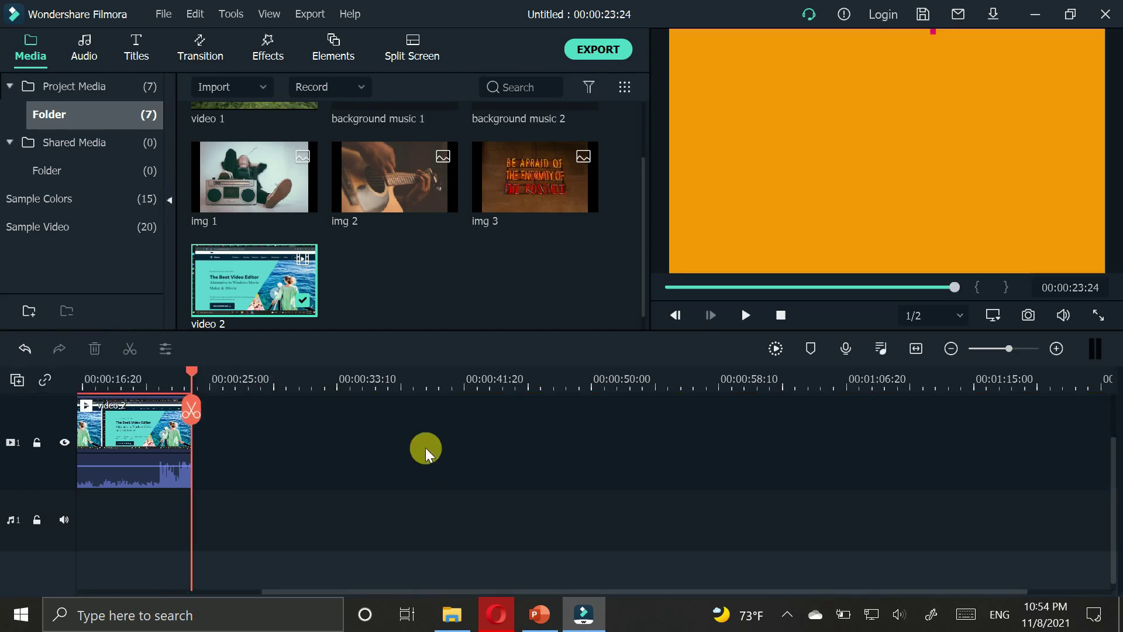
{"action": "left_click", "coordinate": [21, 353]}
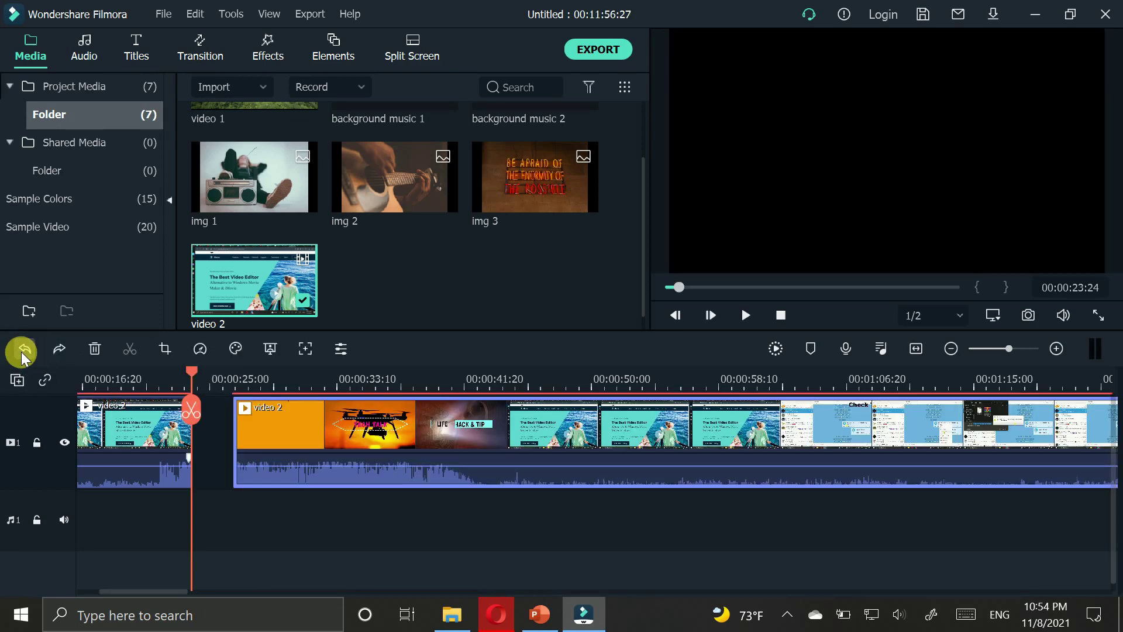
{"action": "left_click", "coordinate": [59, 351]}
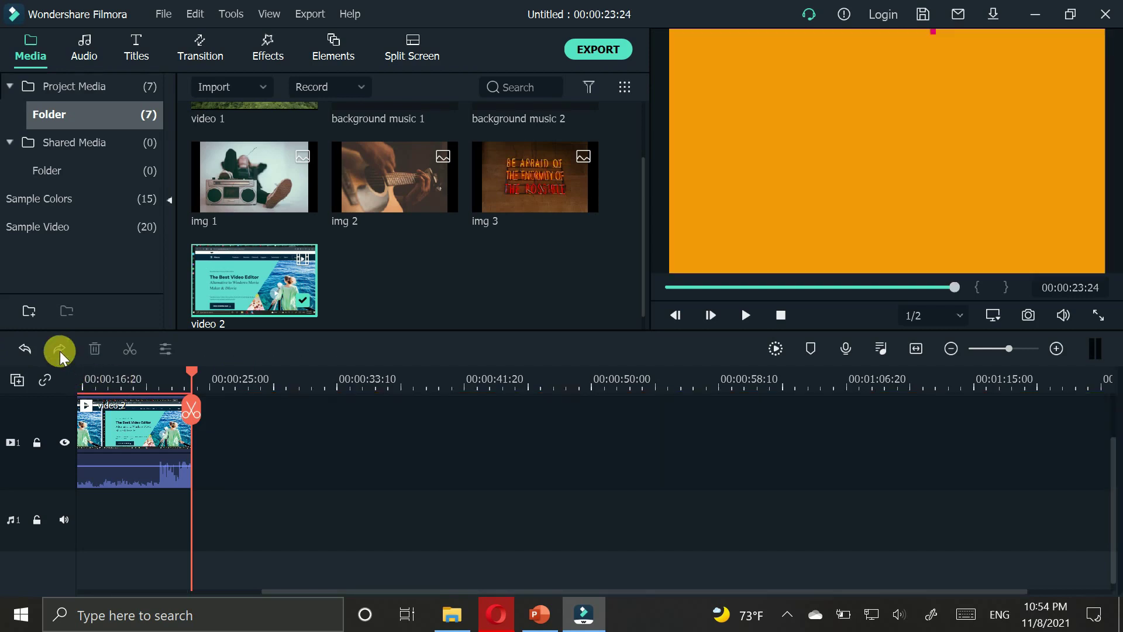
{"action": "left_click", "coordinate": [26, 351]}
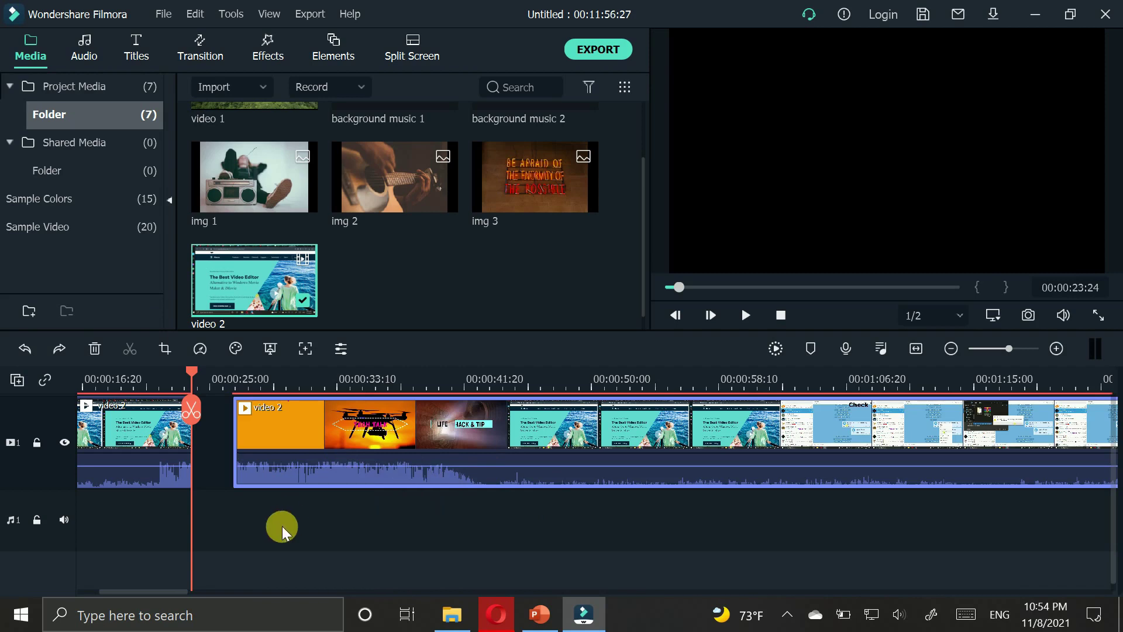
Delete the second part of video 2 from the timeline, keeping only the opening section.
{"action": "left_click", "coordinate": [282, 526]}
{"action": "left_click", "coordinate": [324, 458]}
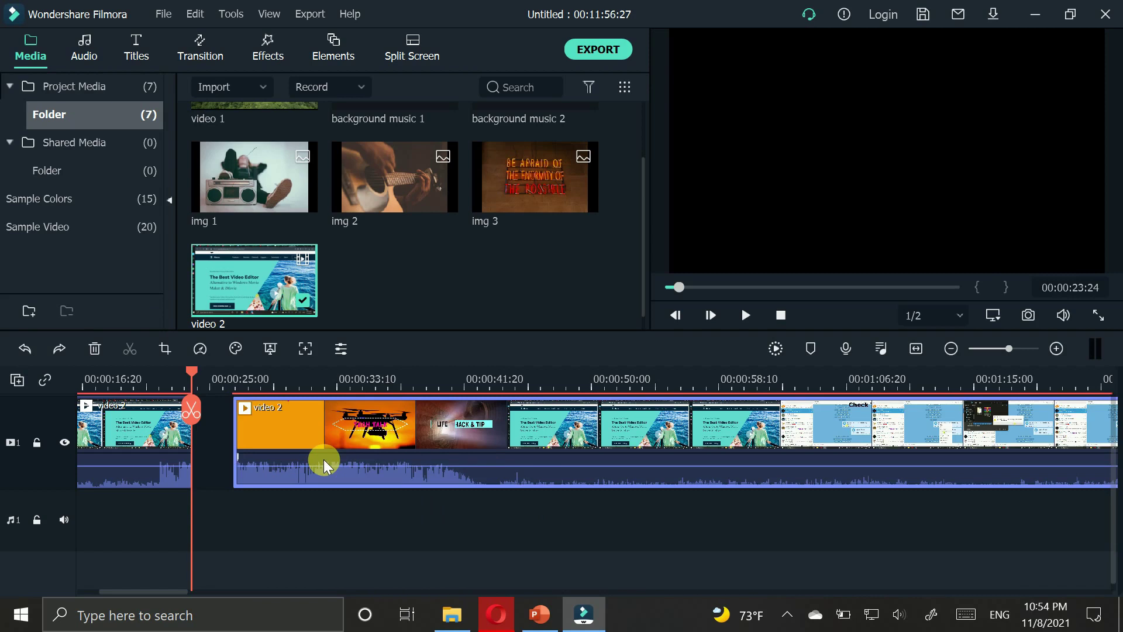
{"action": "key", "text": "Delete"}
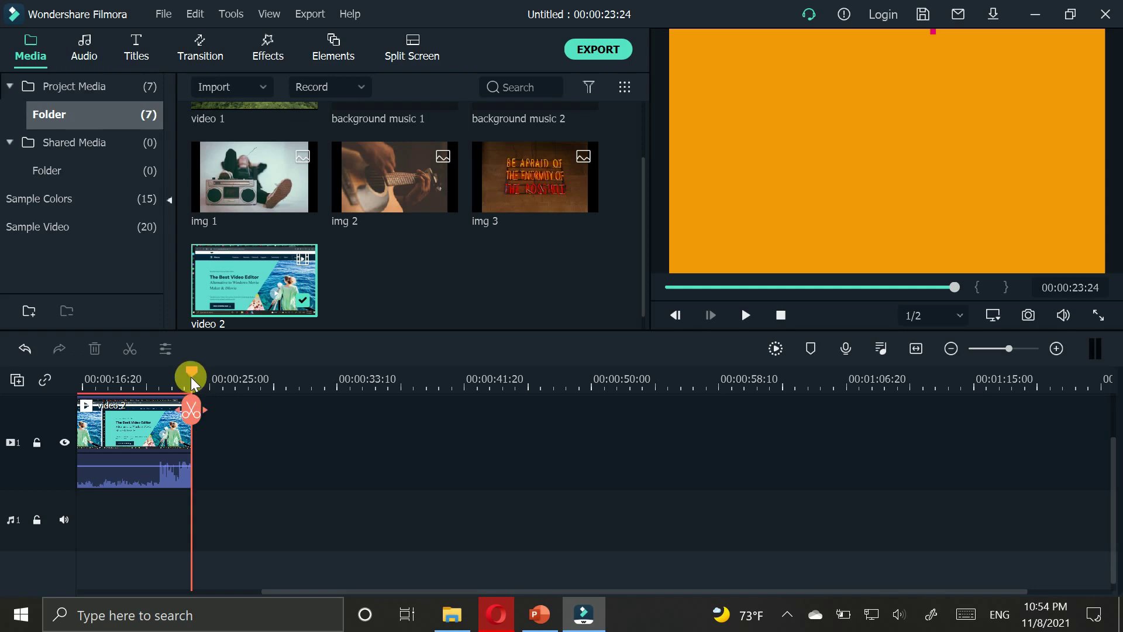
Set the audio pitch of the remaining video 2 clip to -11.00 and its volume slightly below 0 dB.
{"action": "left_click_drag", "start_coordinate": [191, 370], "coordinate": [3, 403]}
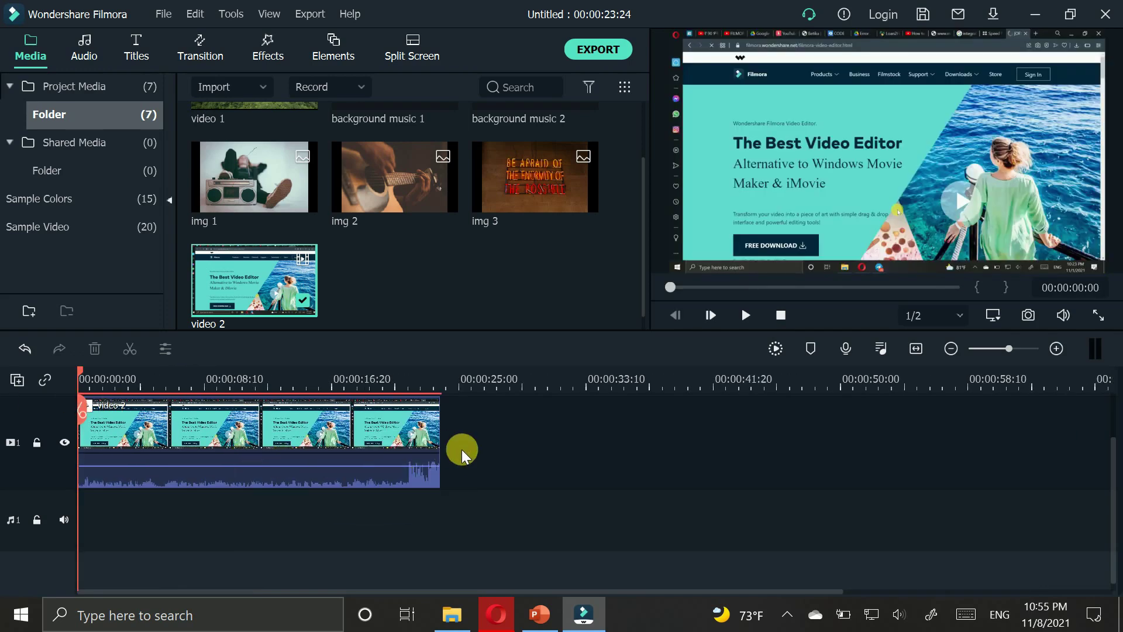
{"action": "left_click", "coordinate": [329, 477]}
{"action": "mouse_move", "coordinate": [303, 480]}
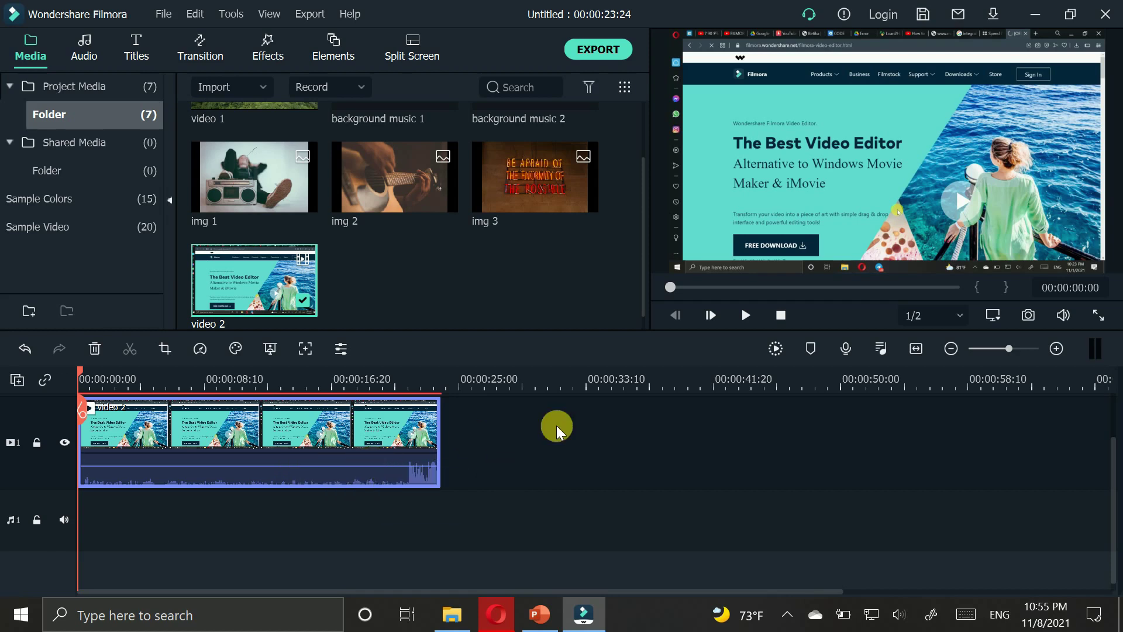
{"action": "double_click", "coordinate": [290, 444]}
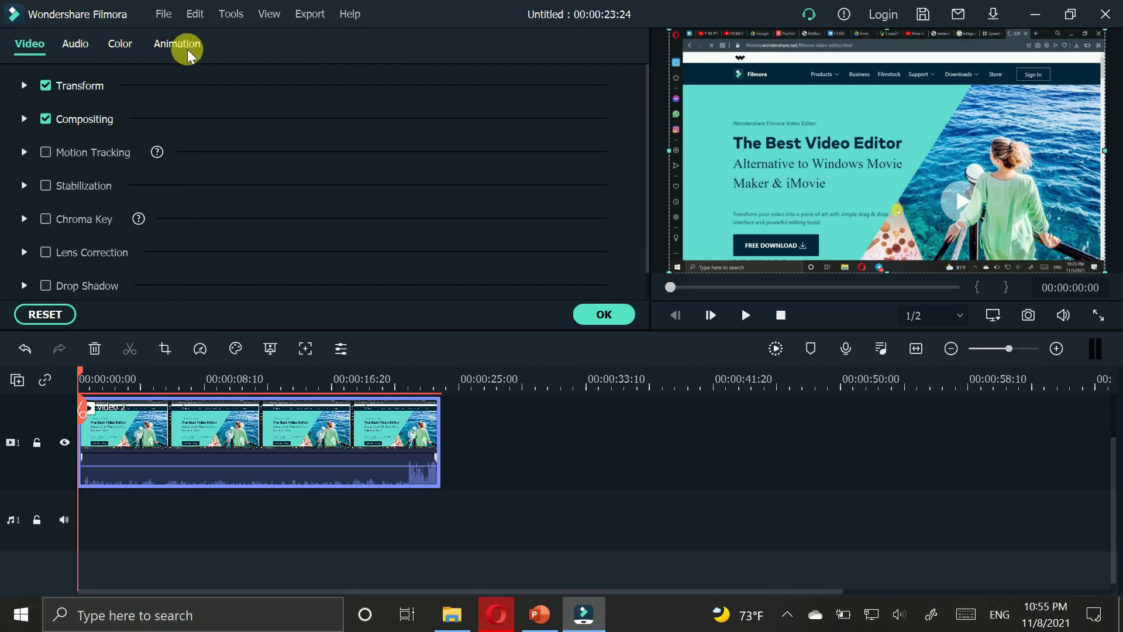
{"action": "left_click", "coordinate": [83, 47]}
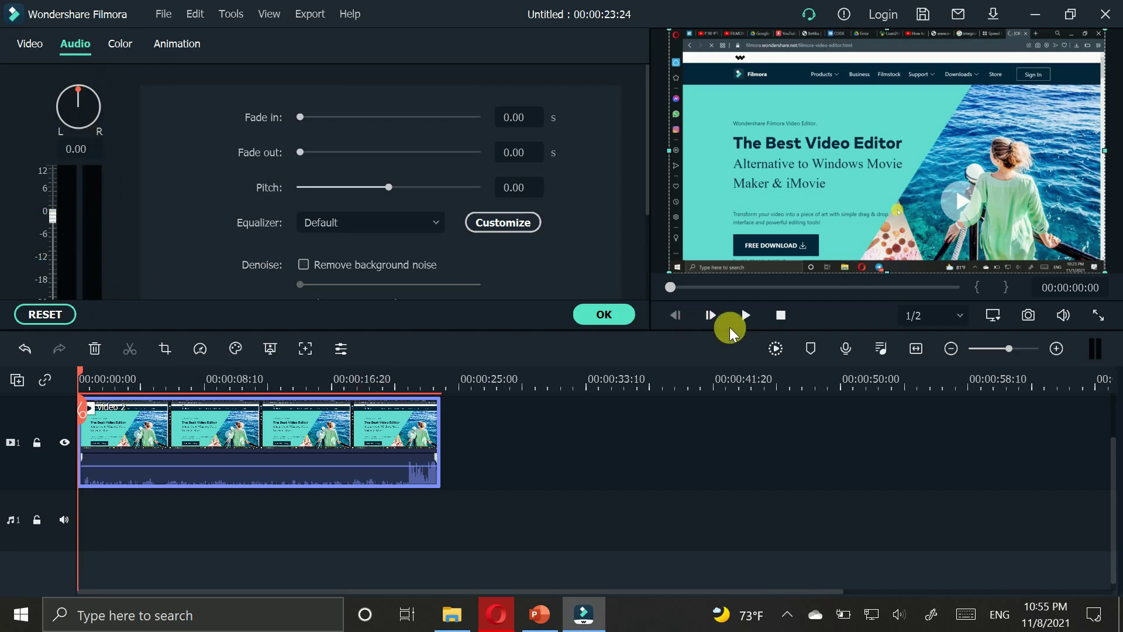
{"action": "left_click", "coordinate": [746, 319]}
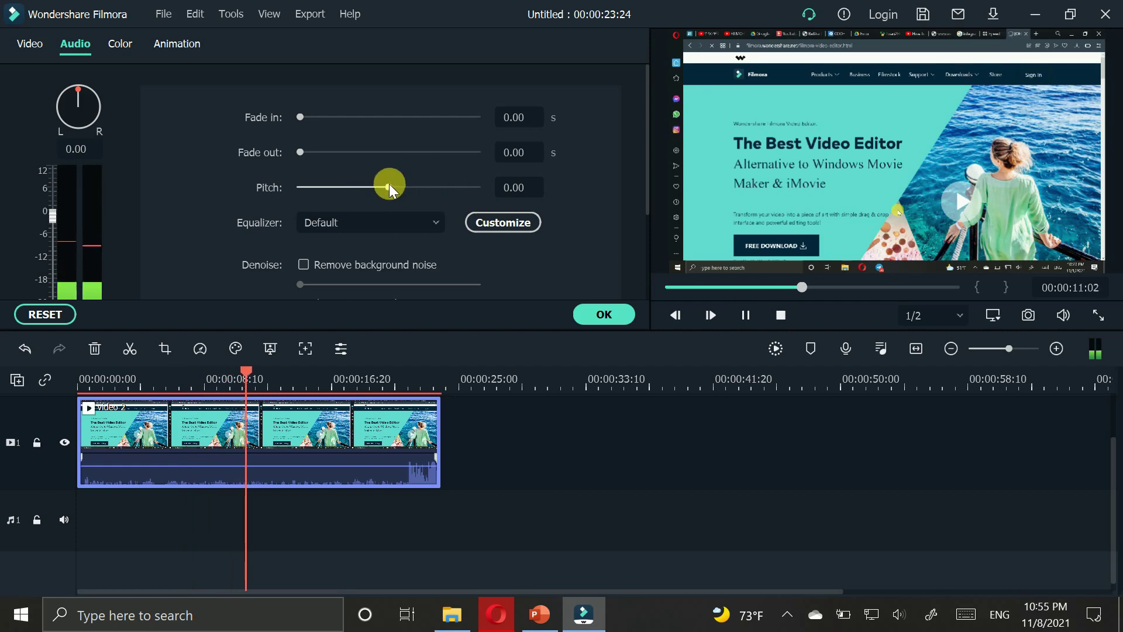
{"action": "left_click_drag", "start_coordinate": [388, 184], "coordinate": [360, 191]}
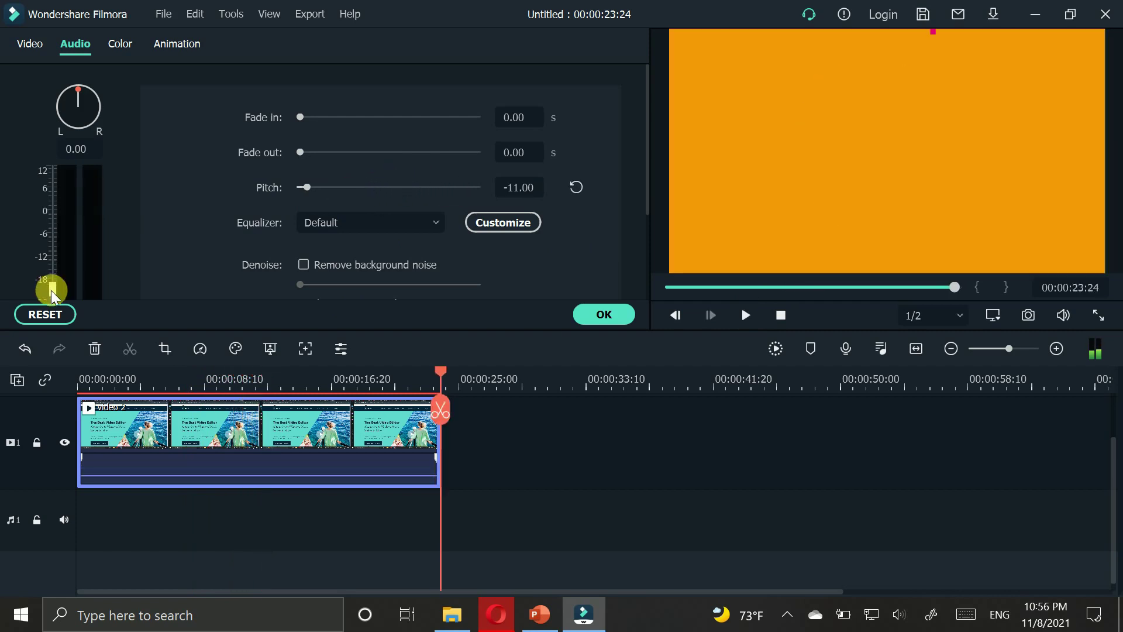
{"action": "left_click_drag", "start_coordinate": [51, 291], "coordinate": [51, 221]}
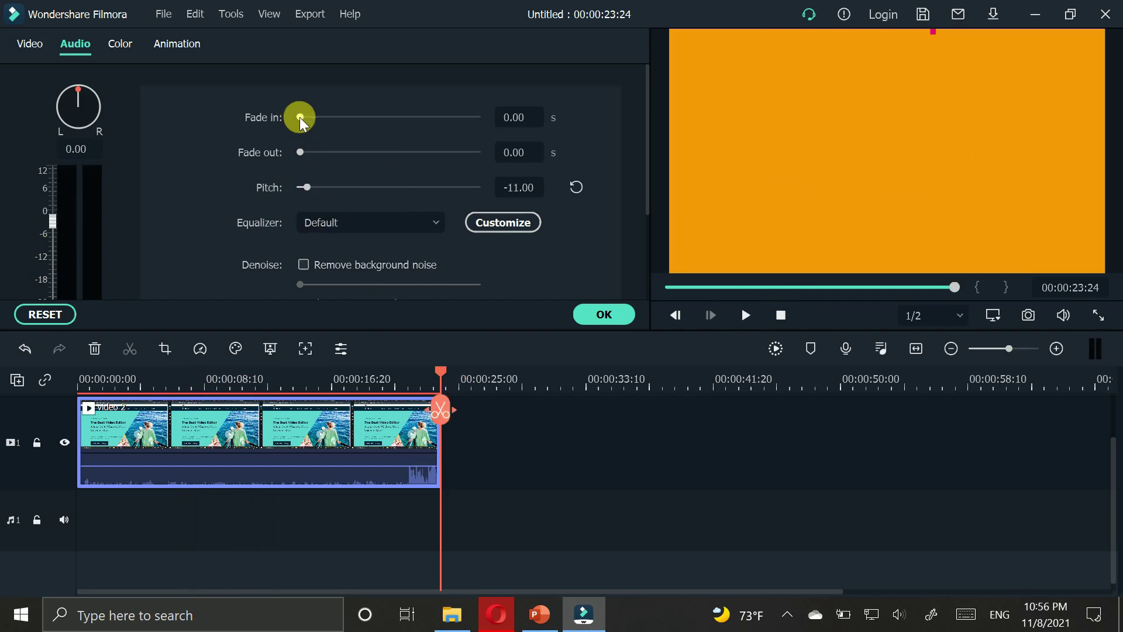
Give the clip's audio a fade in of 5.87 s and a fade out of 6.23 s.
{"action": "left_click_drag", "start_coordinate": [443, 380], "coordinate": [37, 373]}
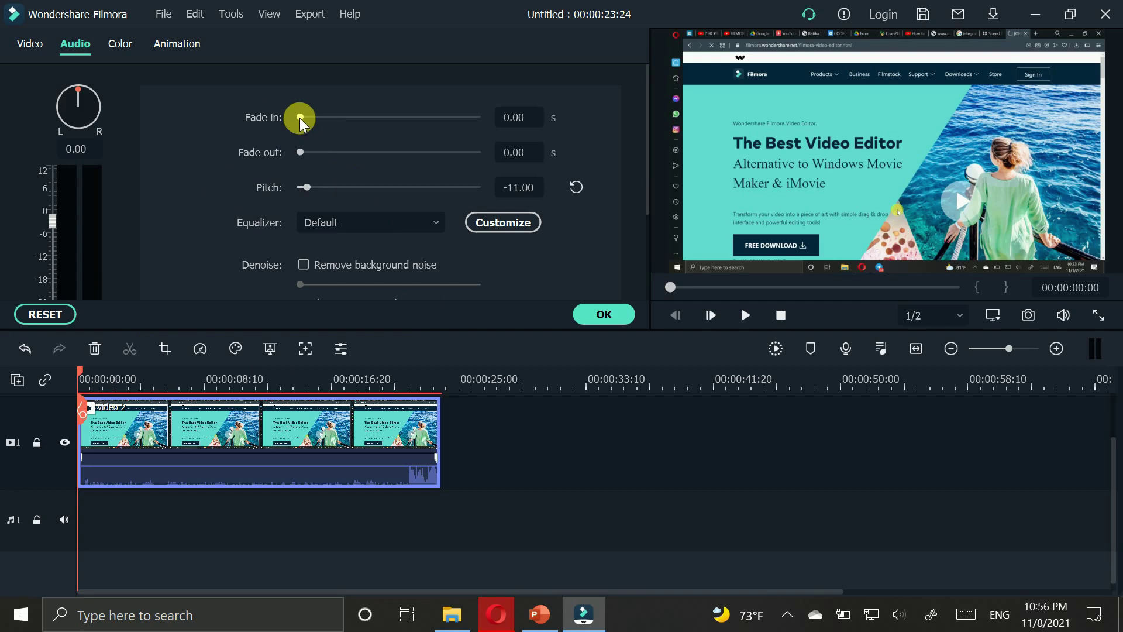
{"action": "left_click_drag", "start_coordinate": [300, 118], "coordinate": [337, 125]}
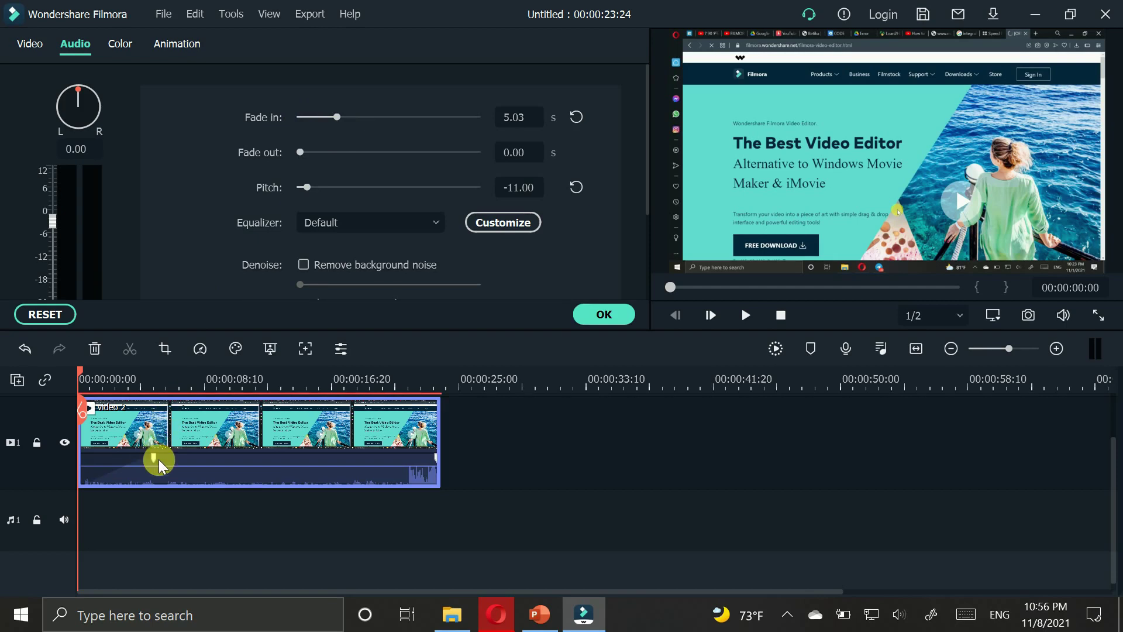
{"action": "mouse_move", "coordinate": [118, 469]}
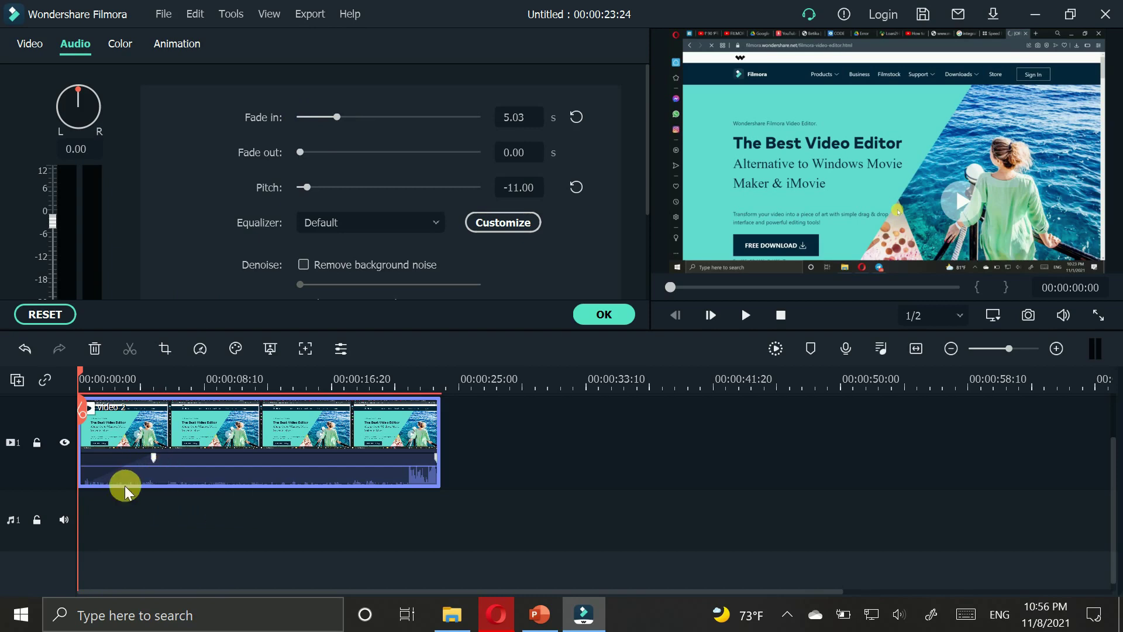
{"action": "mouse_move", "coordinate": [341, 117]}
{"action": "left_mouse_down"}
{"action": "mouse_move", "coordinate": [444, 125]}
{"action": "mouse_move", "coordinate": [342, 131]}
{"action": "left_mouse_up"}
{"action": "left_click_drag", "start_coordinate": [300, 153], "coordinate": [345, 167]}
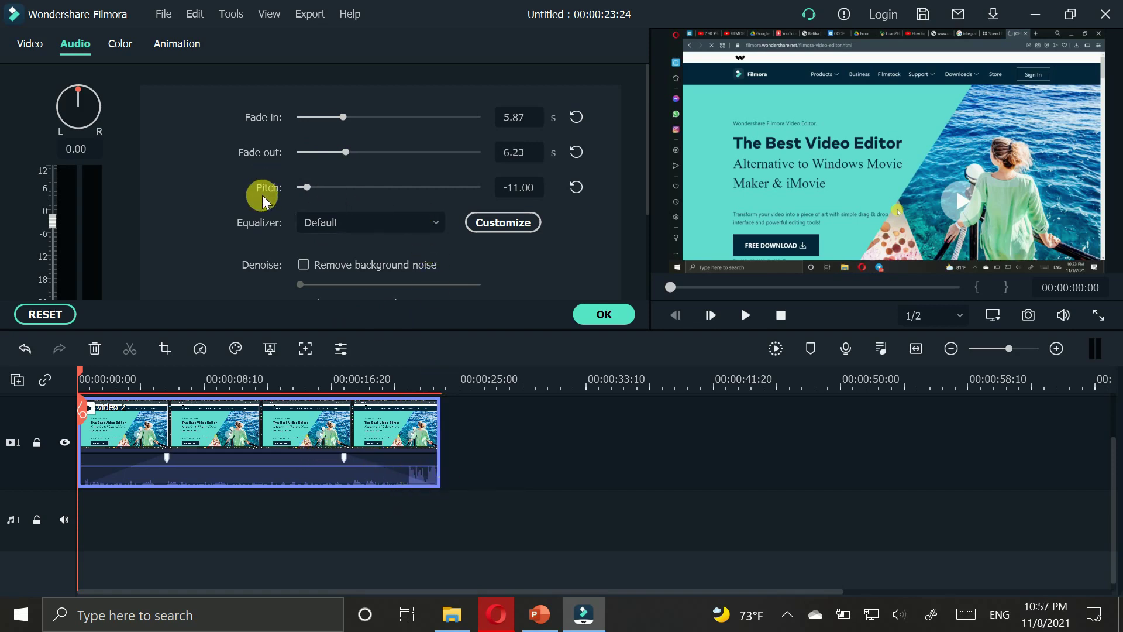
Readjust the clip's volume to slightly below 0 dB and reselect the clip on the timeline.
{"action": "mouse_move", "coordinate": [52, 211]}
{"action": "left_mouse_down"}
{"action": "mouse_move", "coordinate": [54, 240]}
{"action": "mouse_move", "coordinate": [53, 223]}
{"action": "left_mouse_up"}
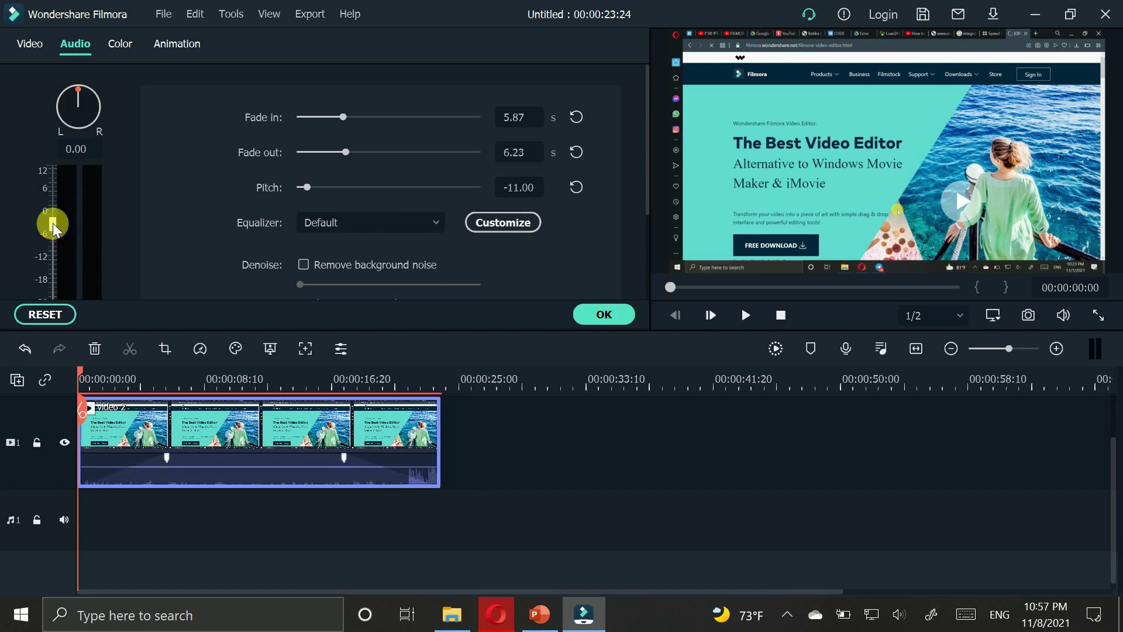
{"action": "left_click", "coordinate": [605, 461]}
{"action": "left_click", "coordinate": [261, 453]}
{"action": "left_click", "coordinate": [536, 427]}
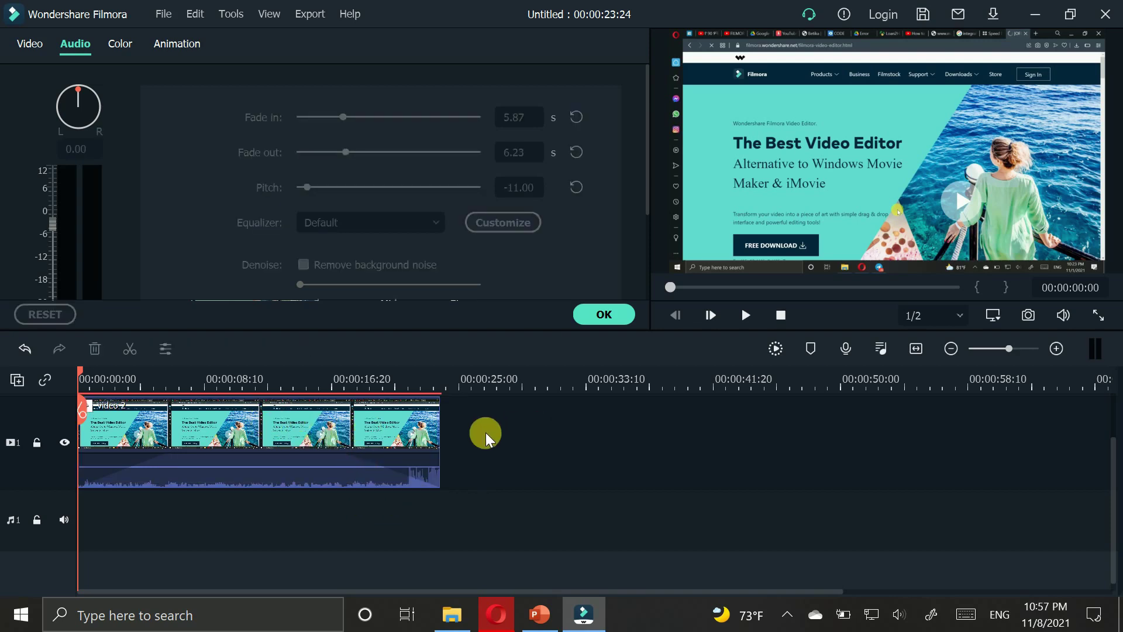
{"action": "left_click", "coordinate": [354, 436]}
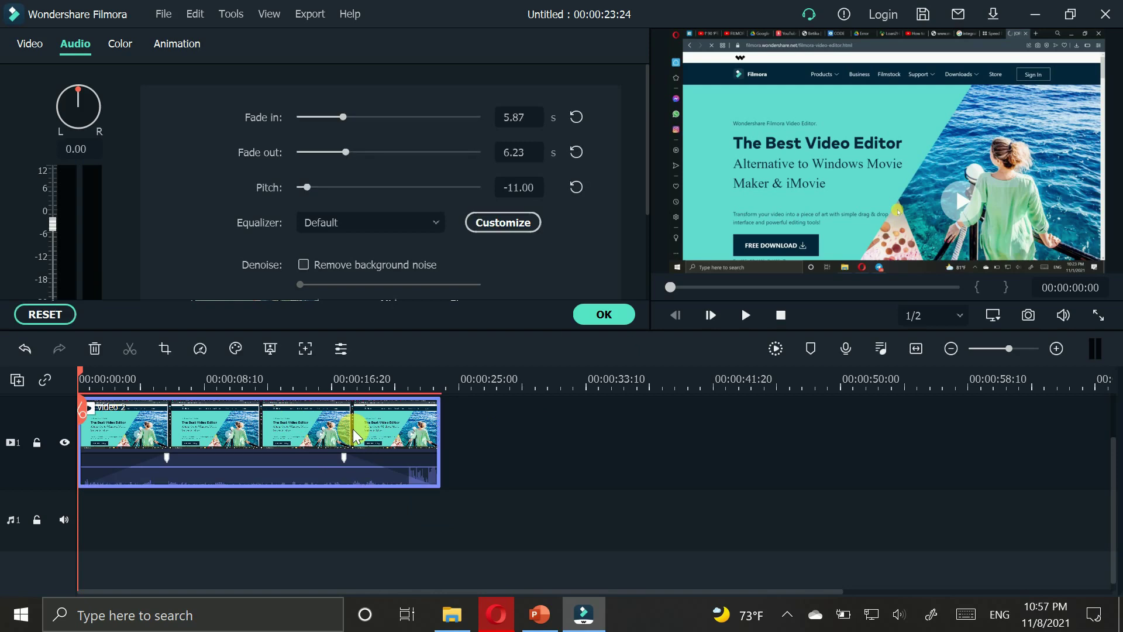
Detach the audio from the video 2 clip onto its own audio track.
{"action": "mouse_move", "coordinate": [320, 474]}
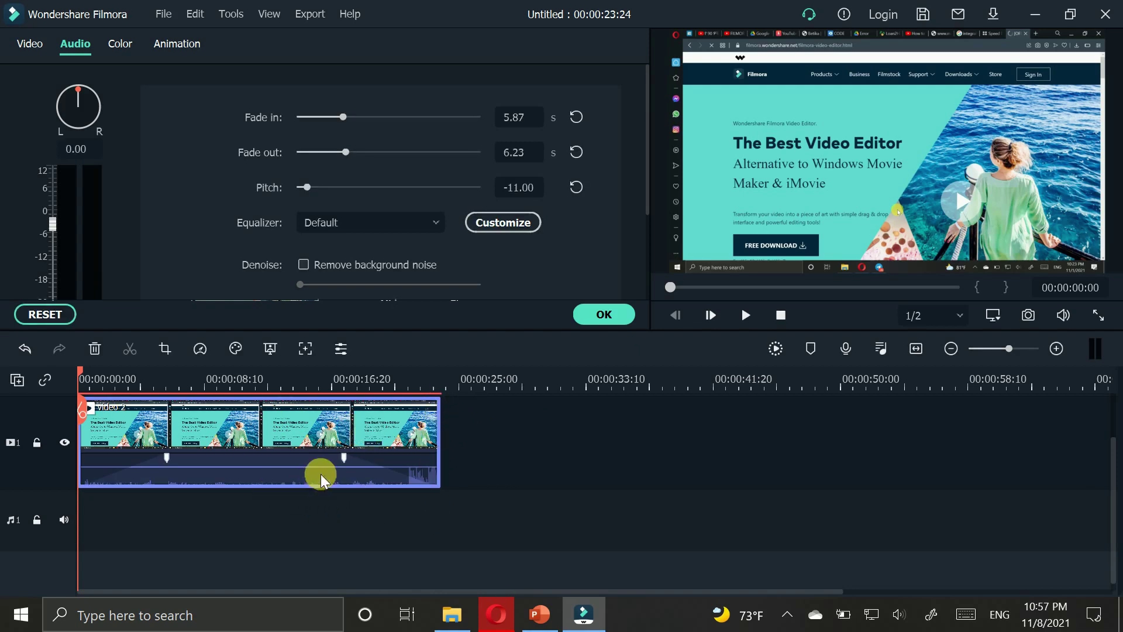
{"action": "right_click", "coordinate": [313, 442]}
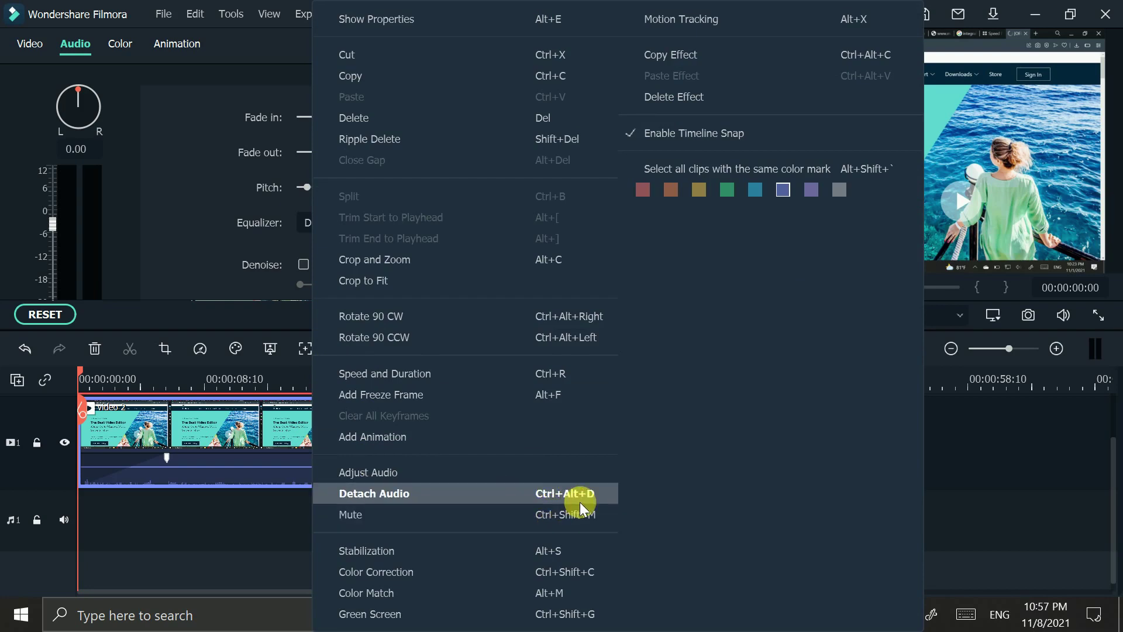
{"action": "left_click", "coordinate": [507, 494]}
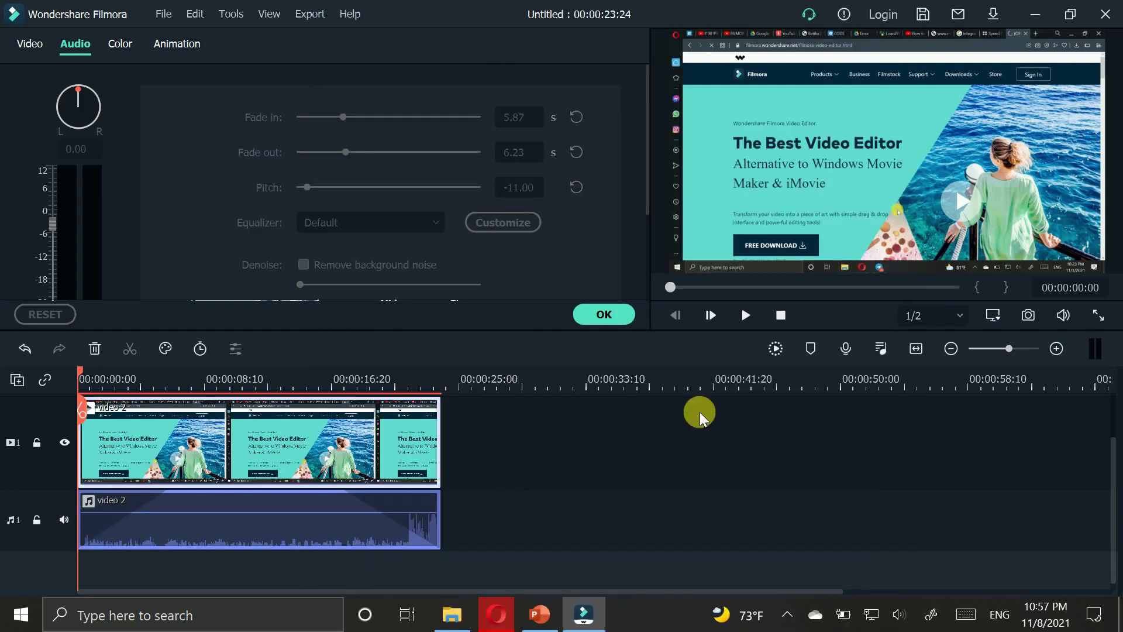
{"action": "left_click_drag", "start_coordinate": [1110, 492], "coordinate": [1103, 420]}
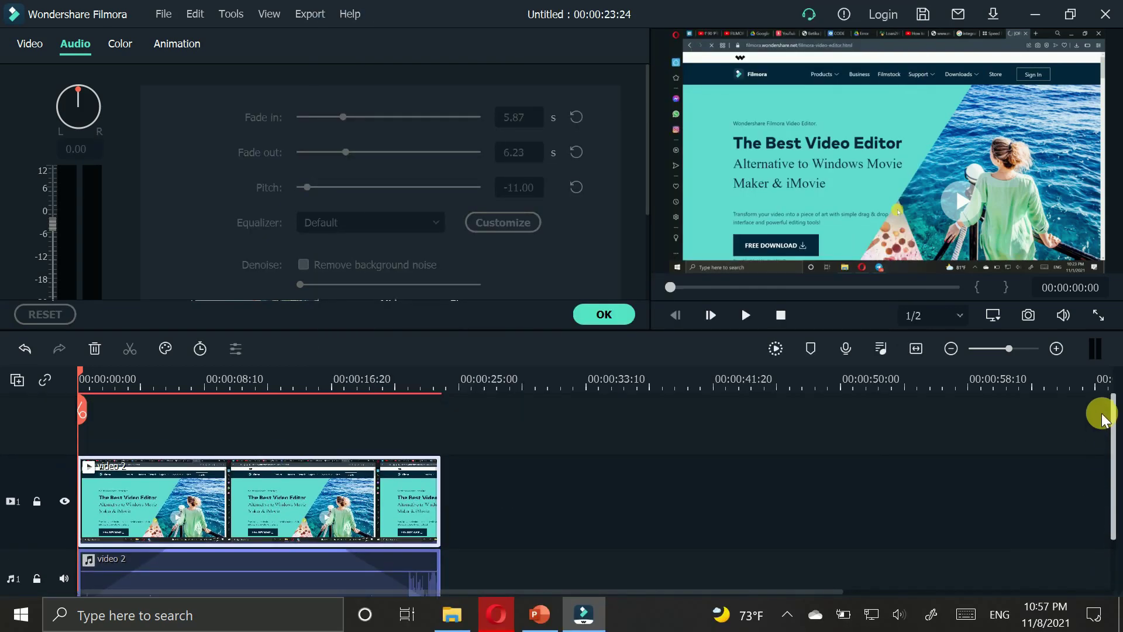
Select the separated video and audio parts of video 2 in turn to examine each one's properties.
{"action": "left_click", "coordinate": [381, 509]}
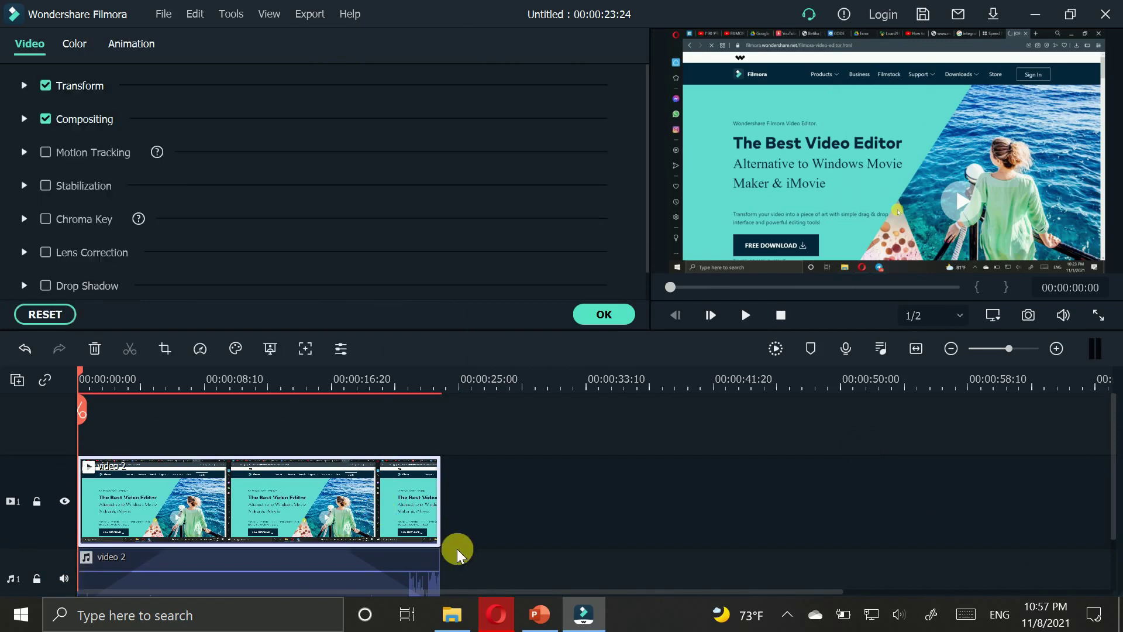
{"action": "left_click", "coordinate": [333, 556]}
{"action": "left_click_drag", "start_coordinate": [1111, 456], "coordinate": [1112, 502]}
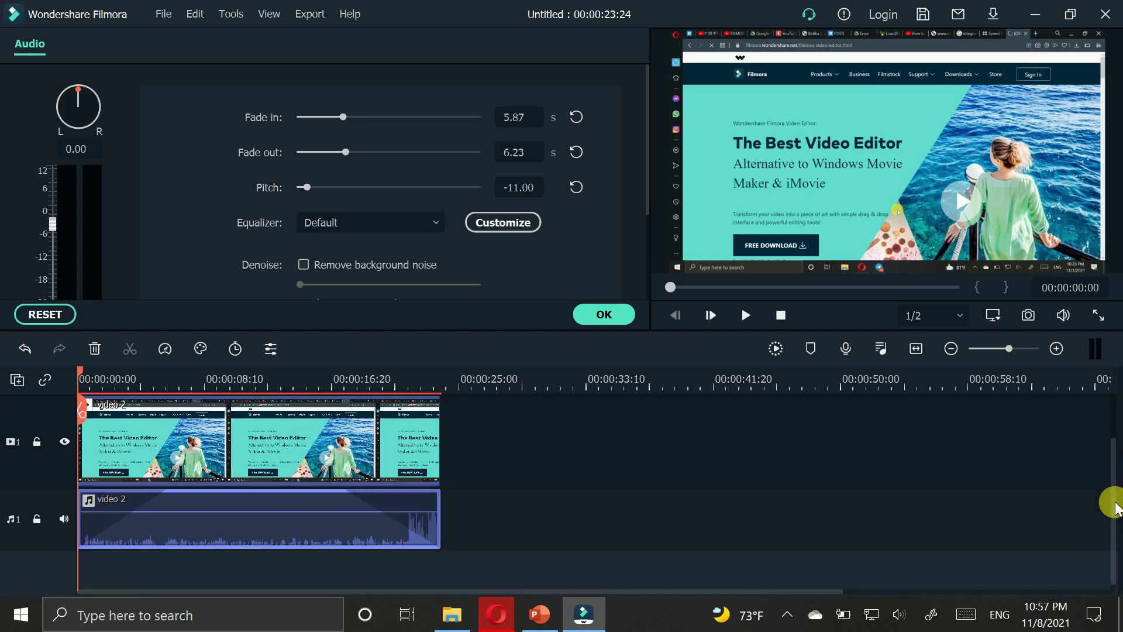
{"action": "left_click", "coordinate": [305, 433]}
{"action": "left_click", "coordinate": [293, 504]}
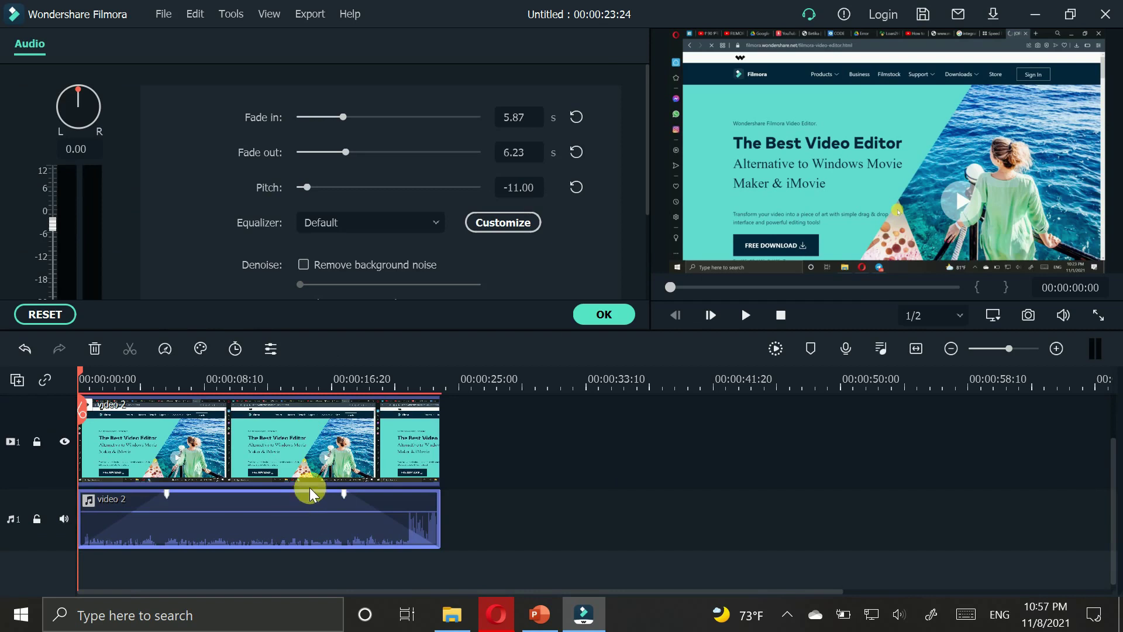
{"action": "left_click", "coordinate": [321, 471]}
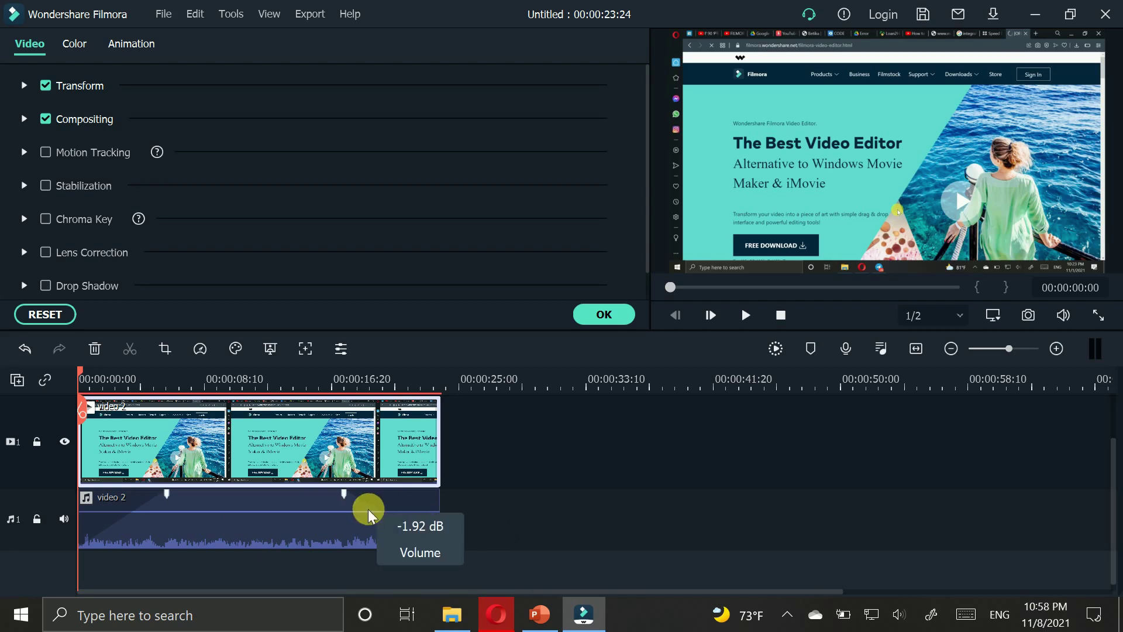
Delete the detached audio of video 2 from the audio track and undo the deletion.
{"action": "double_click", "coordinate": [269, 522]}
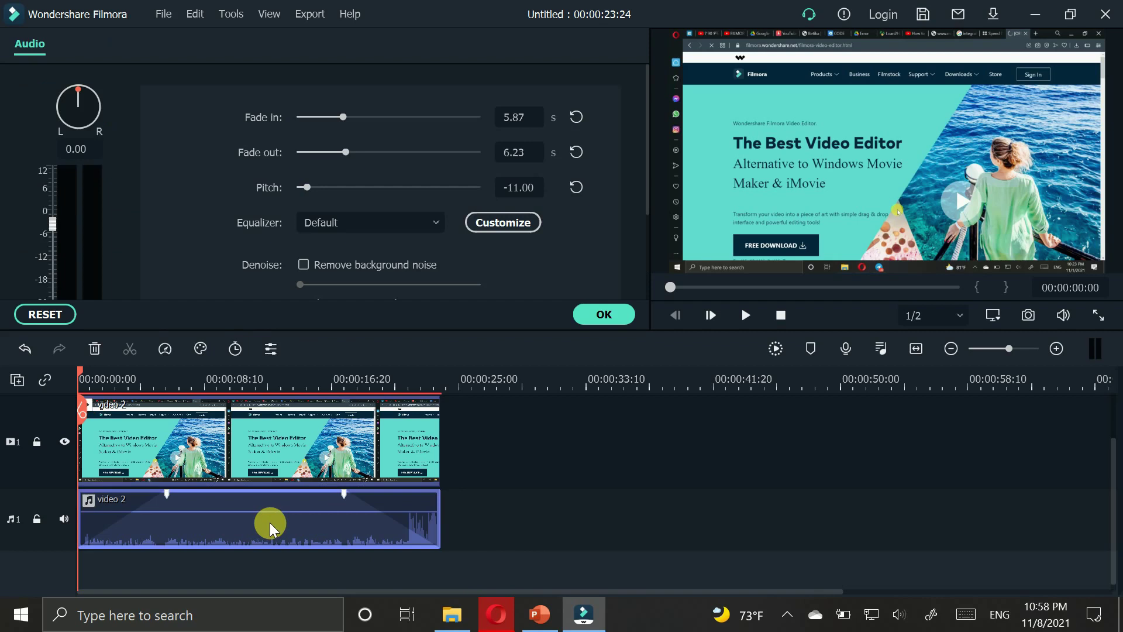
{"action": "left_click", "coordinate": [92, 351]}
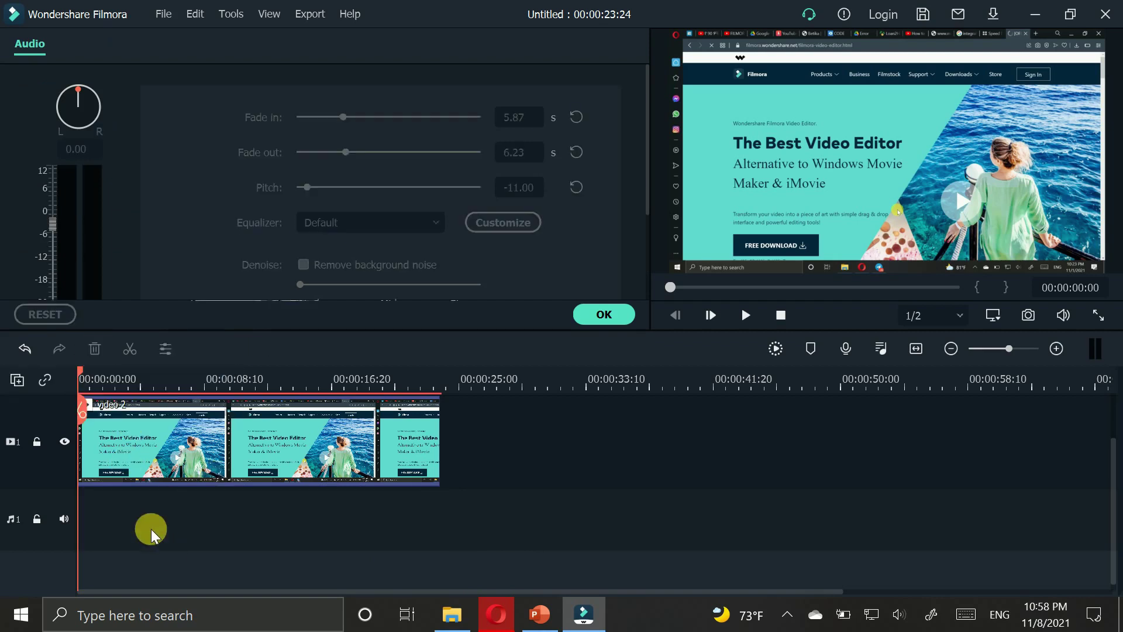
{"action": "left_click", "coordinate": [31, 350]}
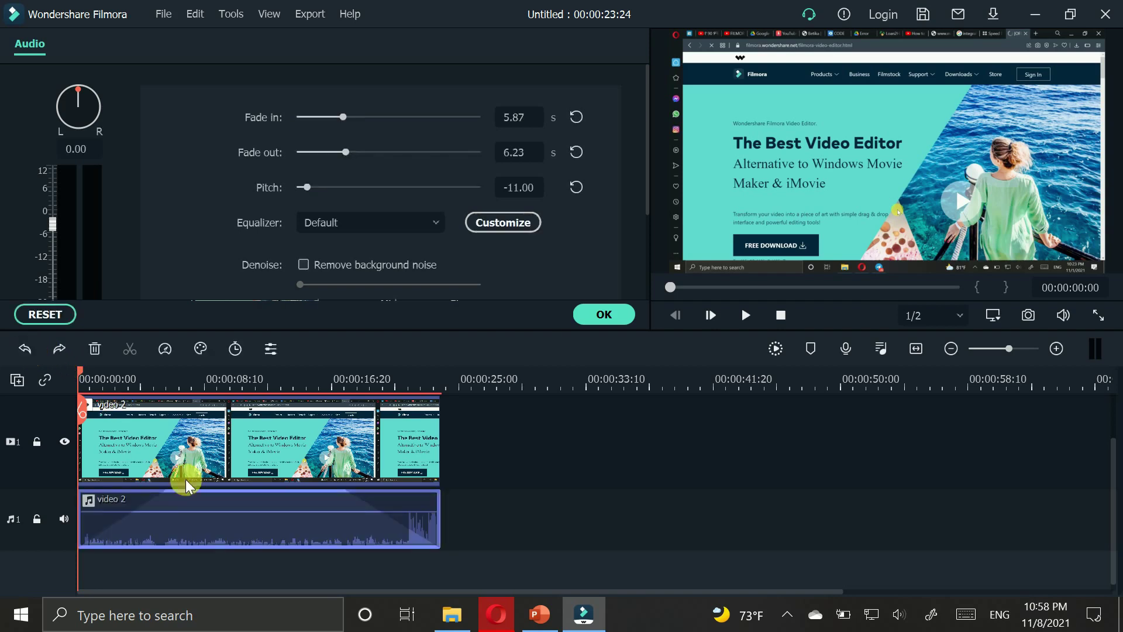
Try deleting the picture part of video 2 and hiding its video track, undoing both changes.
{"action": "left_click", "coordinate": [163, 450]}
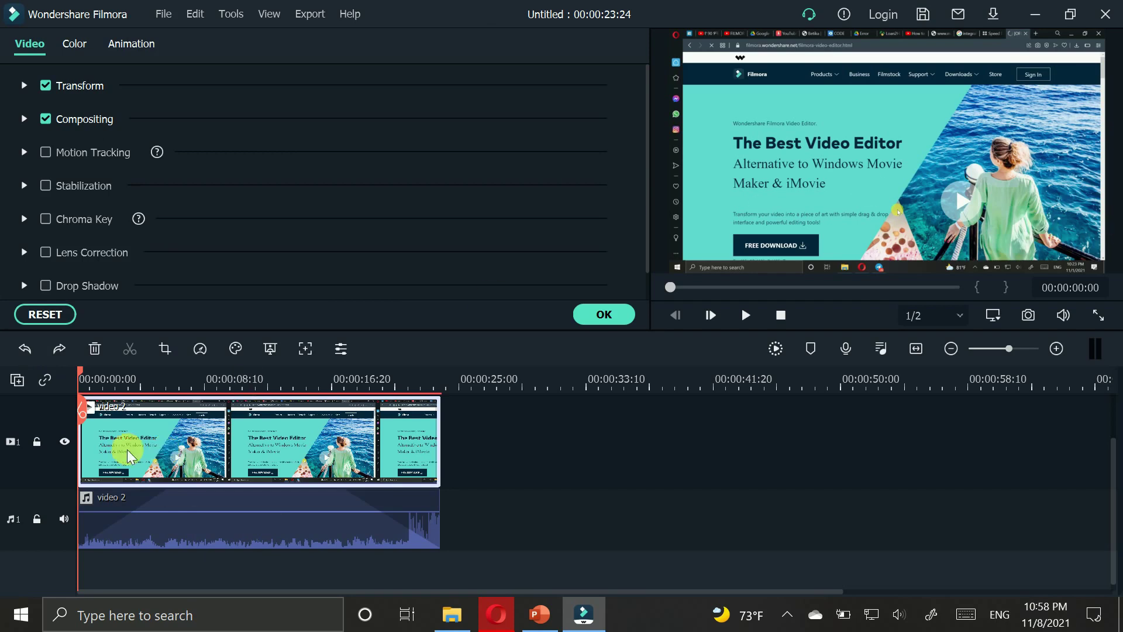
{"action": "mouse_move", "coordinate": [123, 533]}
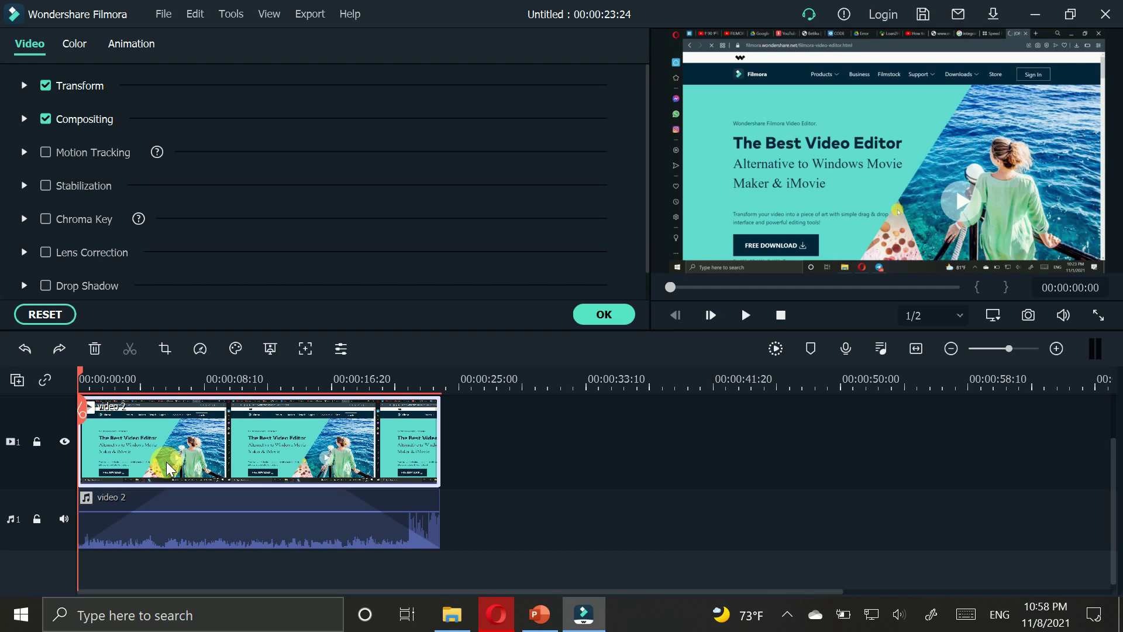
{"action": "left_click", "coordinate": [96, 349]}
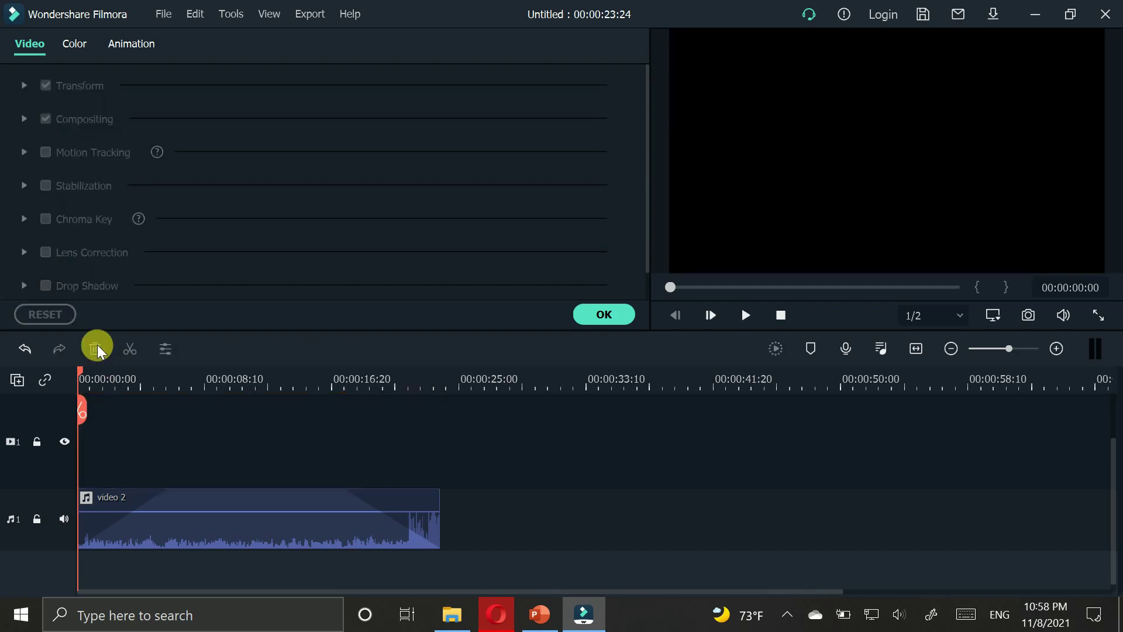
{"action": "left_click", "coordinate": [33, 351]}
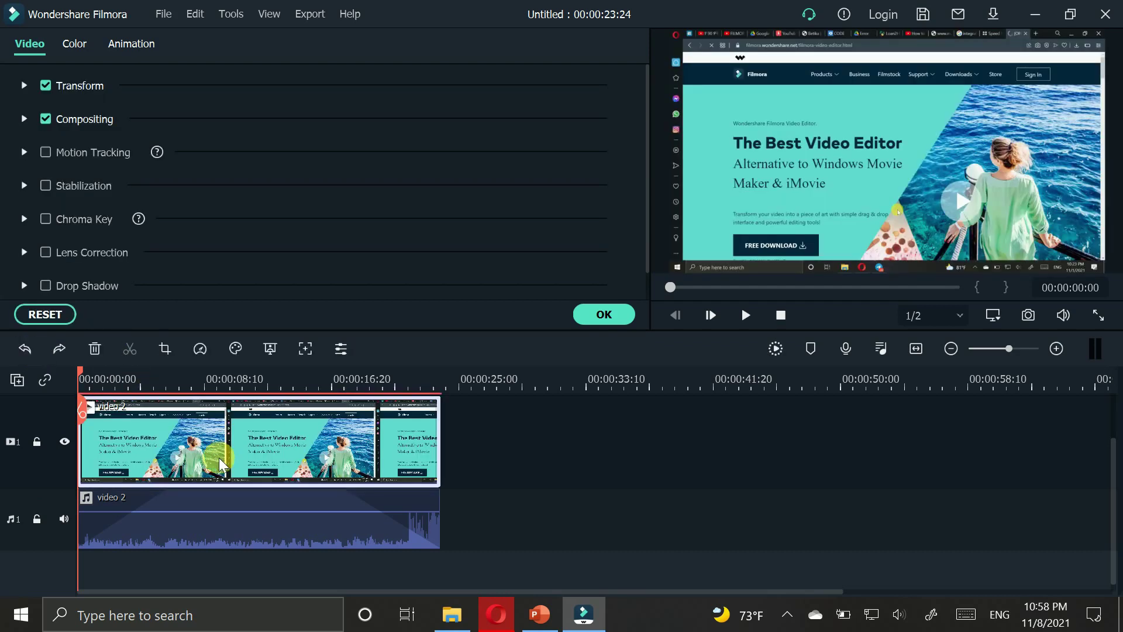
{"action": "left_click", "coordinate": [63, 443]}
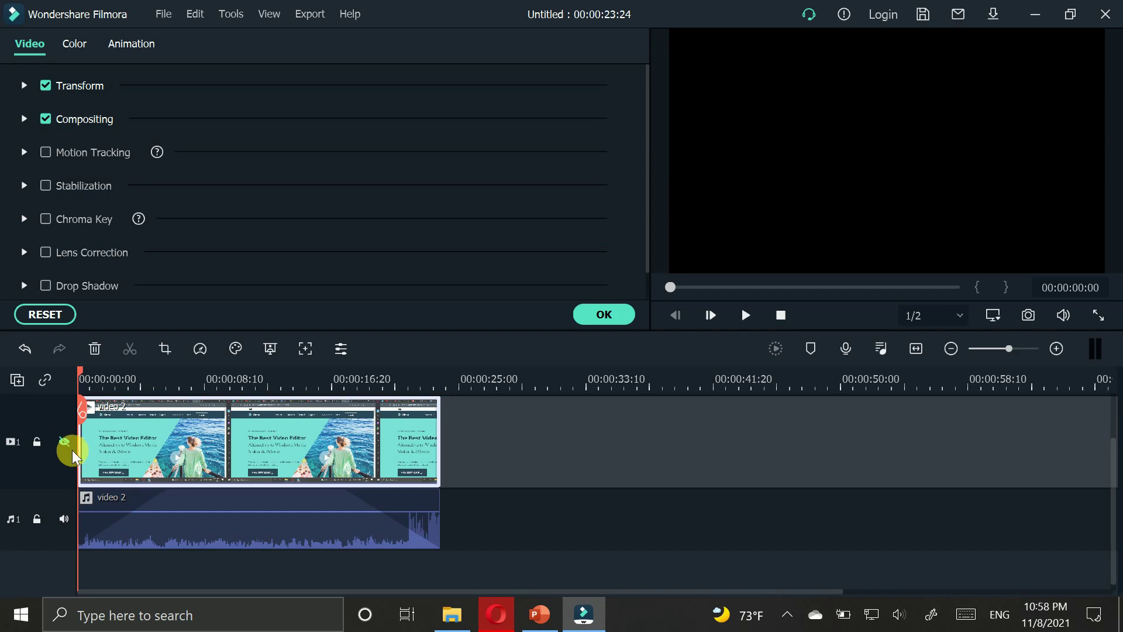
{"action": "key", "text": "ctrl+z"}
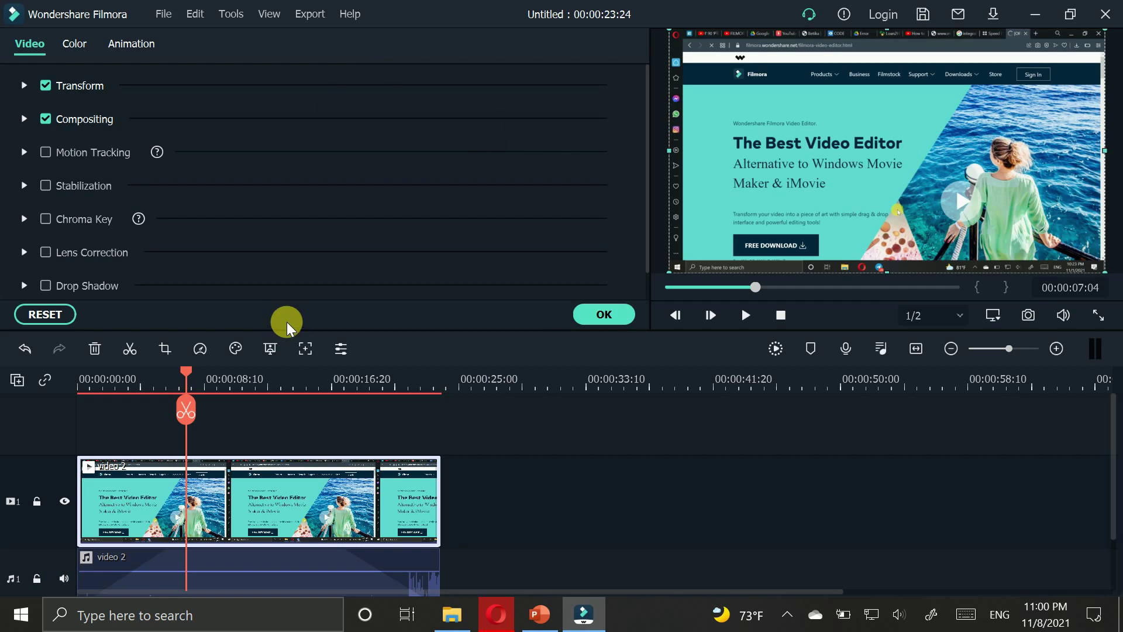
Close the clip properties and place img 3 followed by img 2 directly after video 2 on the video track.
{"action": "left_click", "coordinate": [602, 318]}
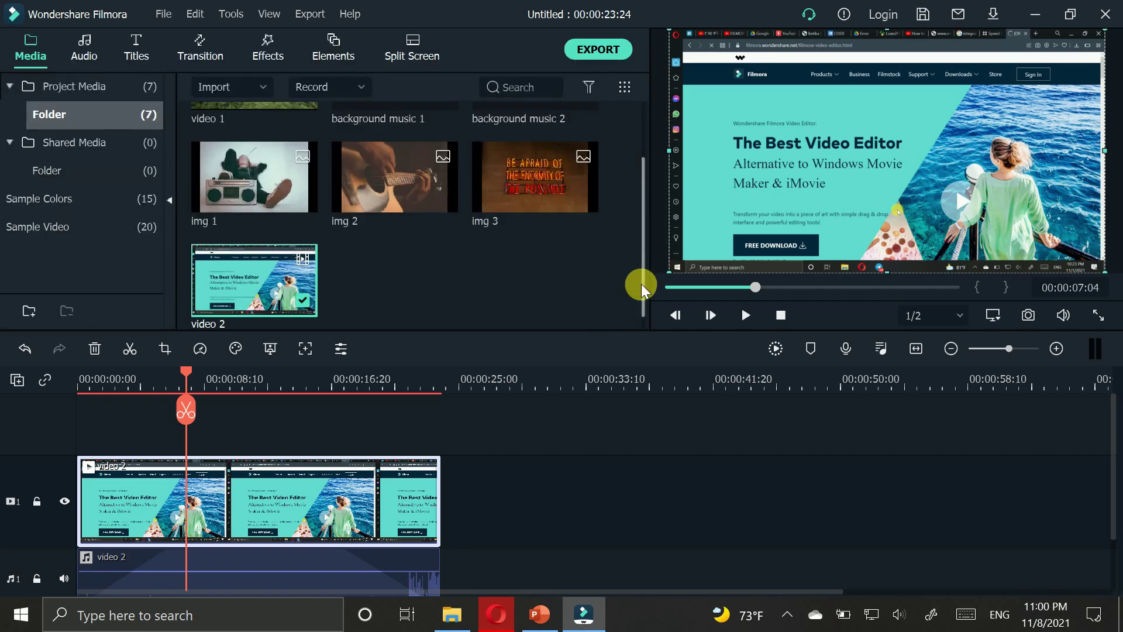
{"action": "mouse_move", "coordinate": [644, 285]}
{"action": "left_mouse_down"}
{"action": "mouse_move", "coordinate": [648, 247]}
{"action": "mouse_move", "coordinate": [644, 283]}
{"action": "left_mouse_up"}
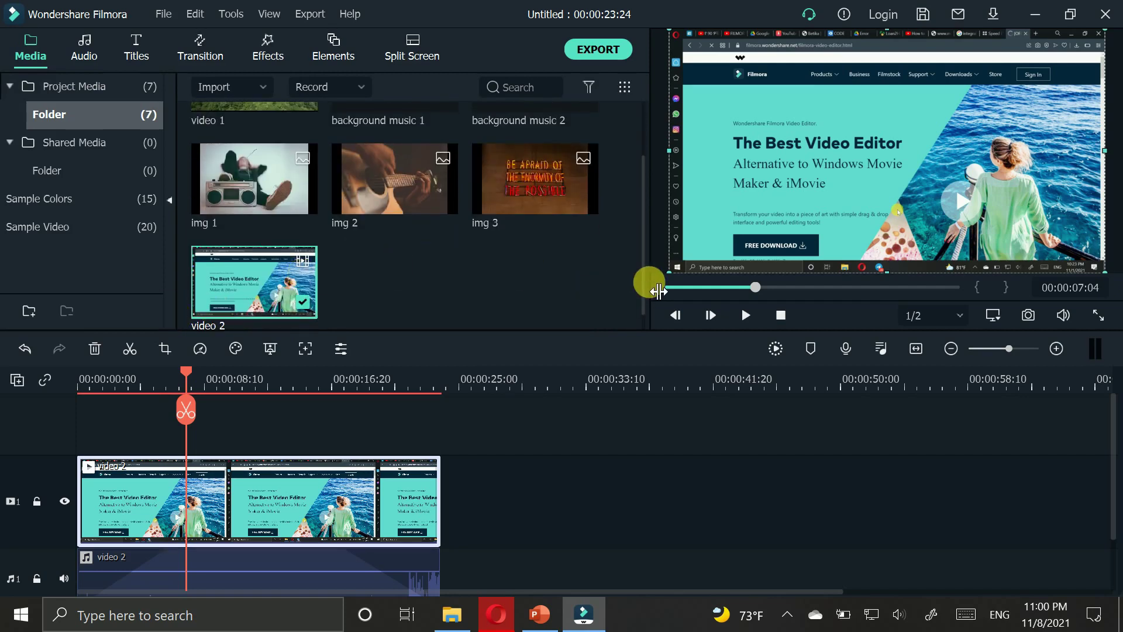
{"action": "left_click_drag", "start_coordinate": [644, 280], "coordinate": [647, 222]}
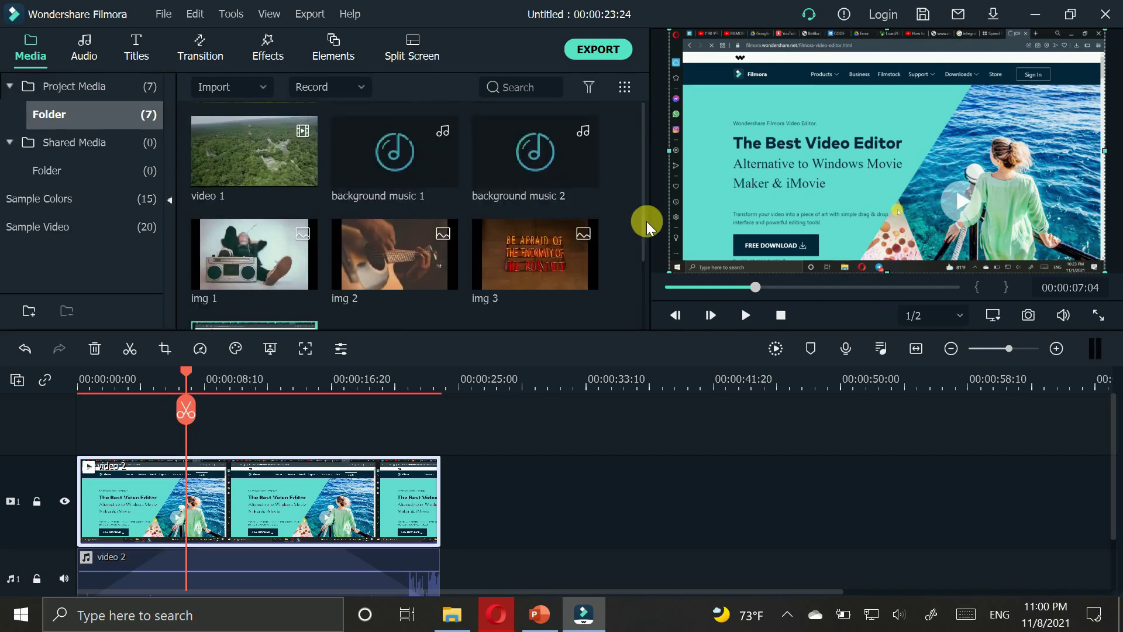
{"action": "left_click_drag", "start_coordinate": [511, 259], "coordinate": [456, 505]}
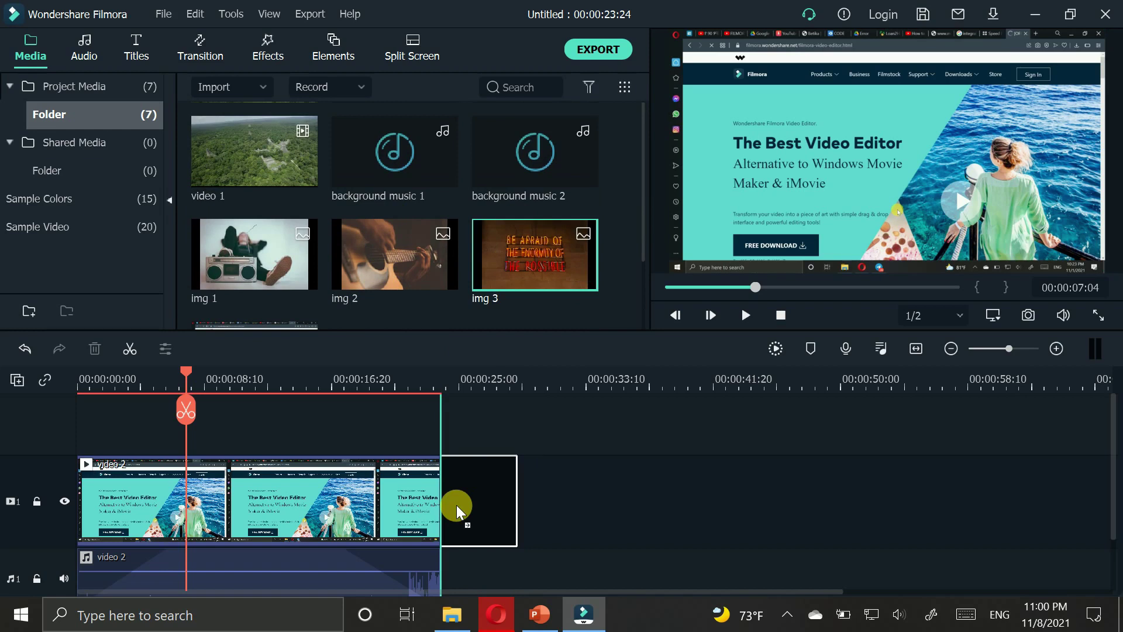
{"action": "left_click_drag", "start_coordinate": [456, 504], "coordinate": [455, 559]}
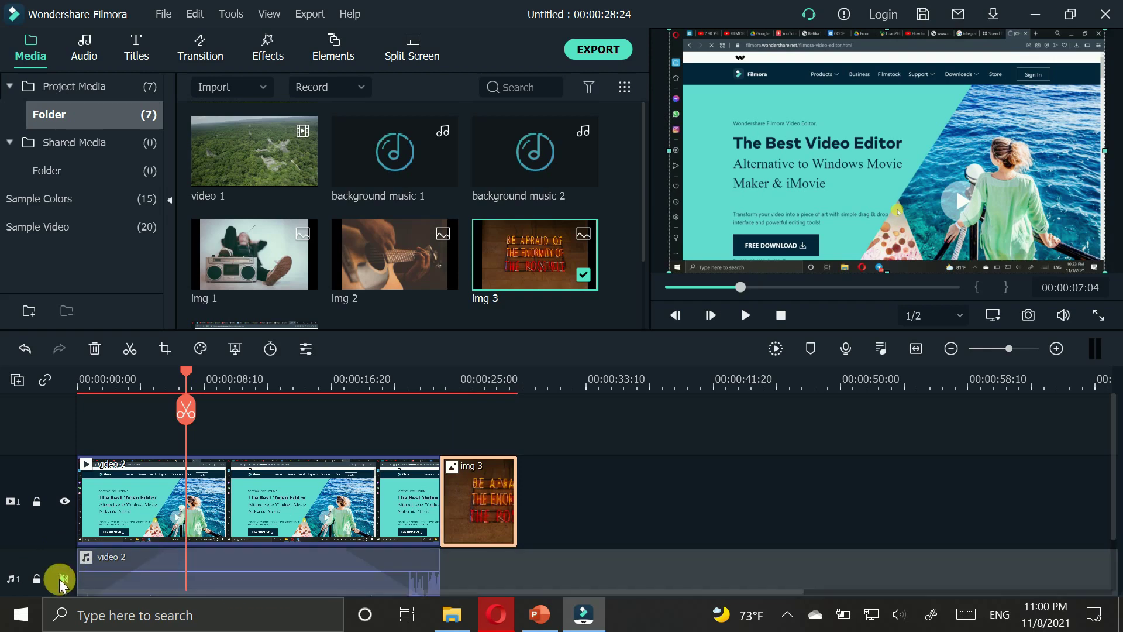
{"action": "left_click", "coordinate": [64, 502]}
{"action": "left_click", "coordinate": [64, 502]}
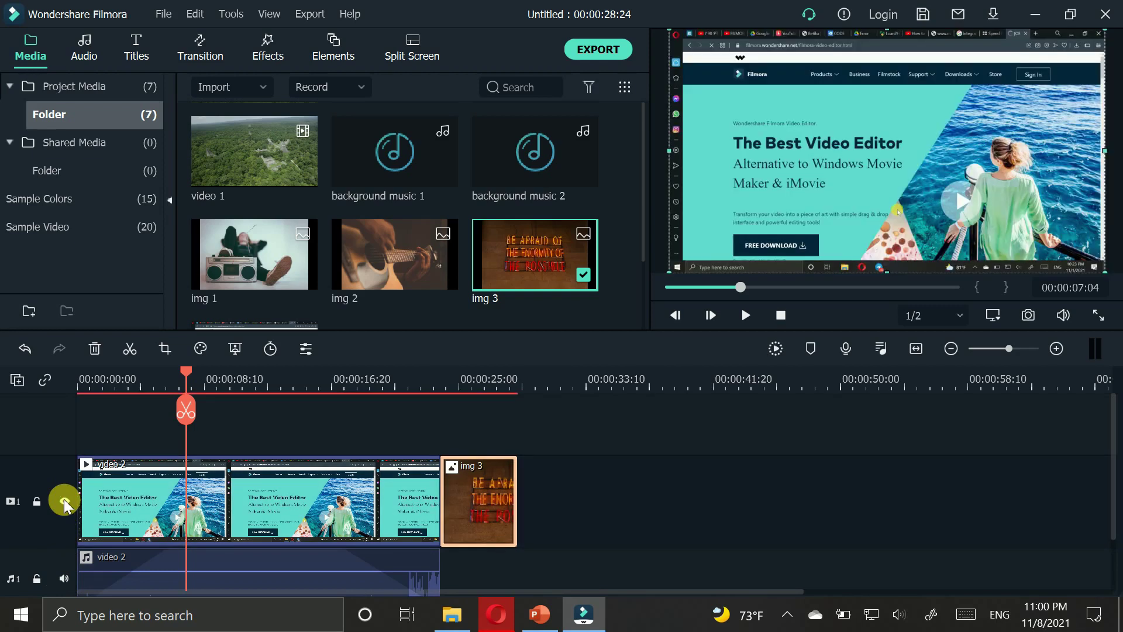
{"action": "mouse_move", "coordinate": [435, 292]}
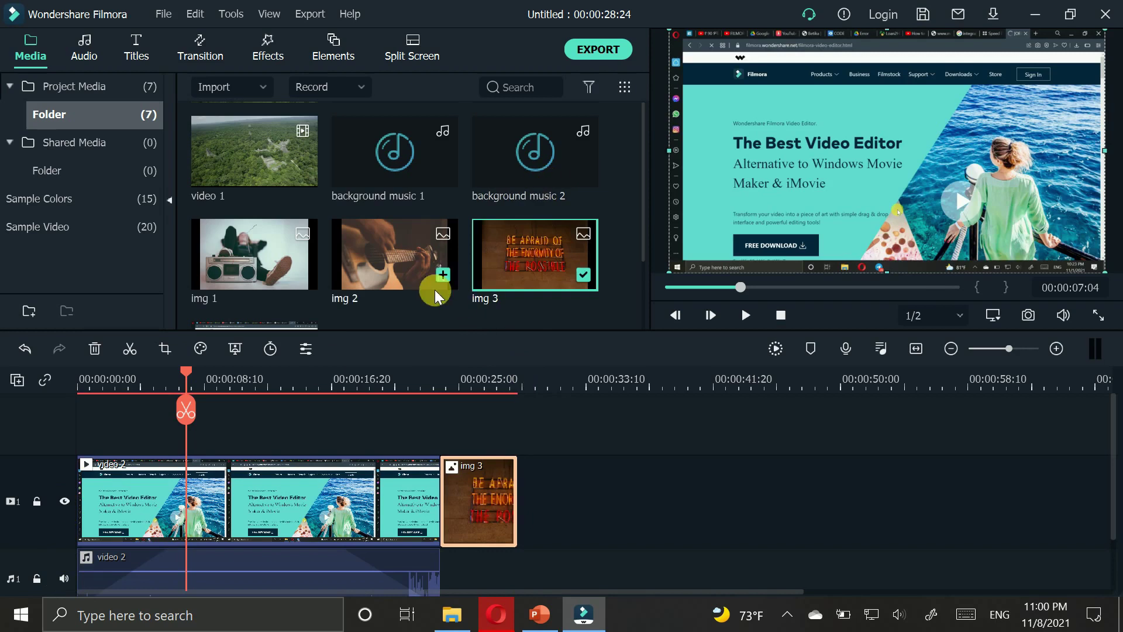
{"action": "left_click_drag", "start_coordinate": [402, 259], "coordinate": [528, 507]}
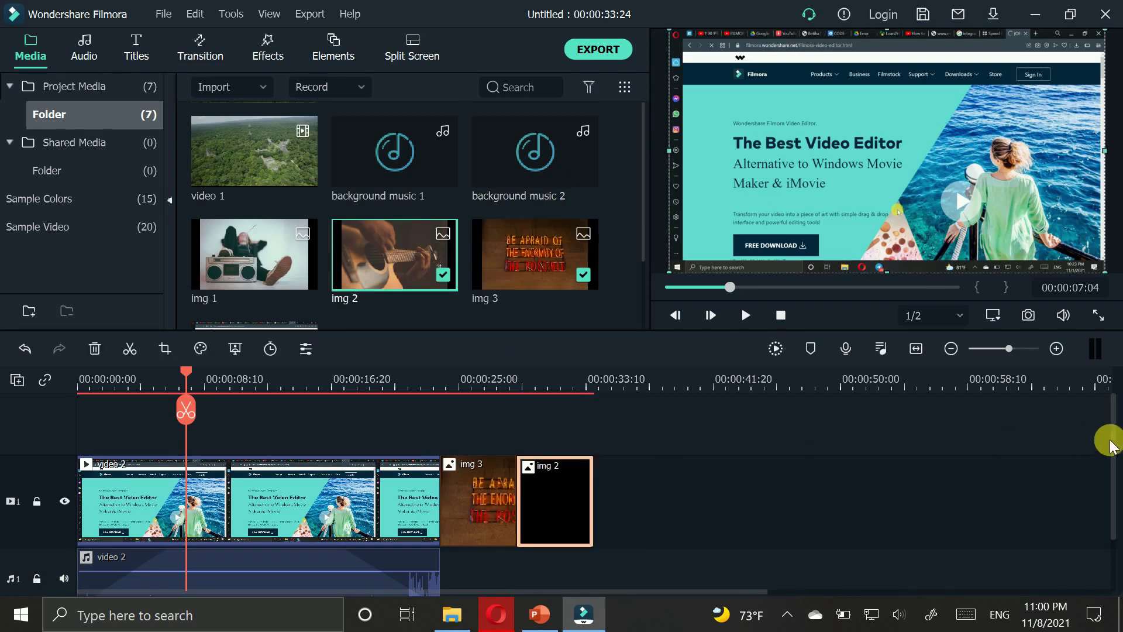
Add background music 1 to a new audio track below the detached audio, starting at the beginning of the timeline.
{"action": "left_click_drag", "start_coordinate": [1116, 444], "coordinate": [1076, 473]}
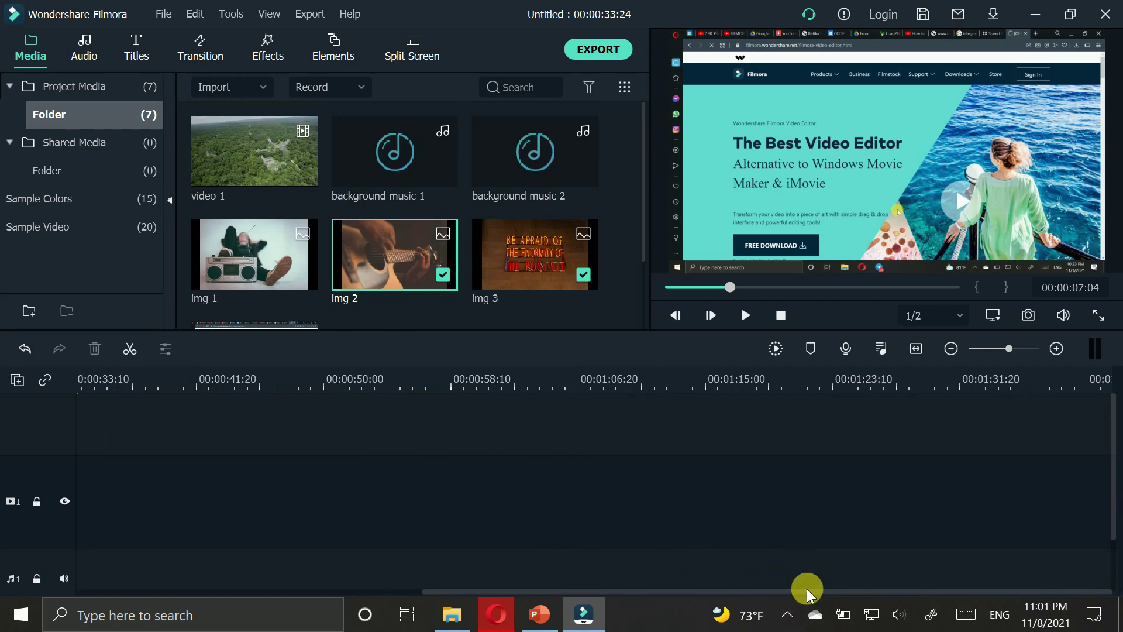
{"action": "left_click_drag", "start_coordinate": [803, 592], "coordinate": [350, 550]}
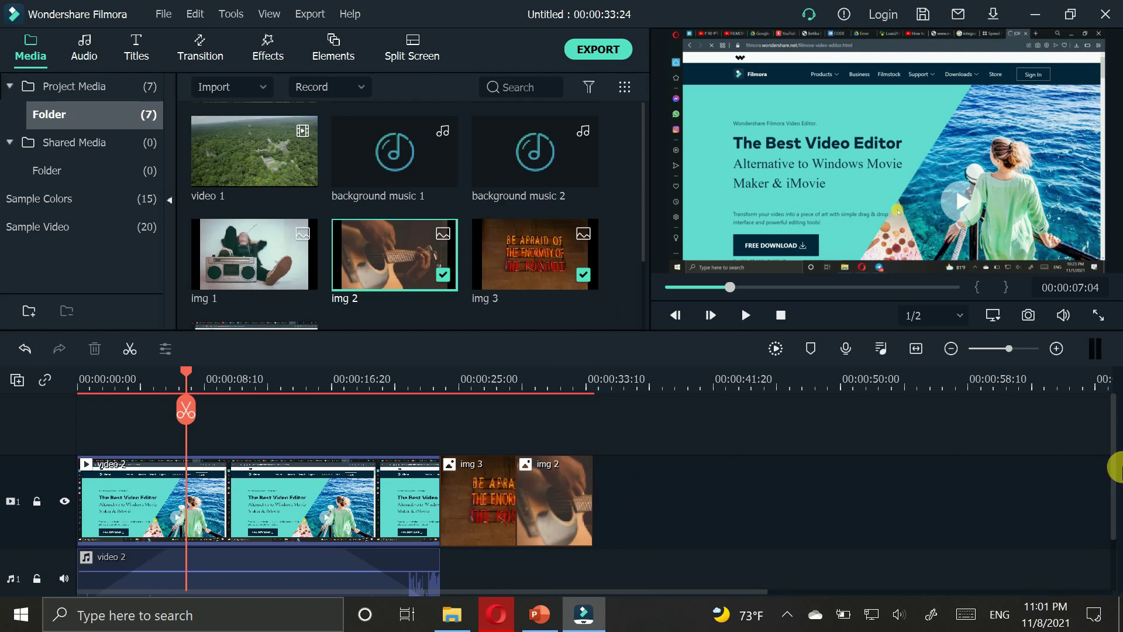
{"action": "left_click_drag", "start_coordinate": [1117, 475], "coordinate": [528, 553]}
{"action": "left_click_drag", "start_coordinate": [498, 588], "coordinate": [149, 591]}
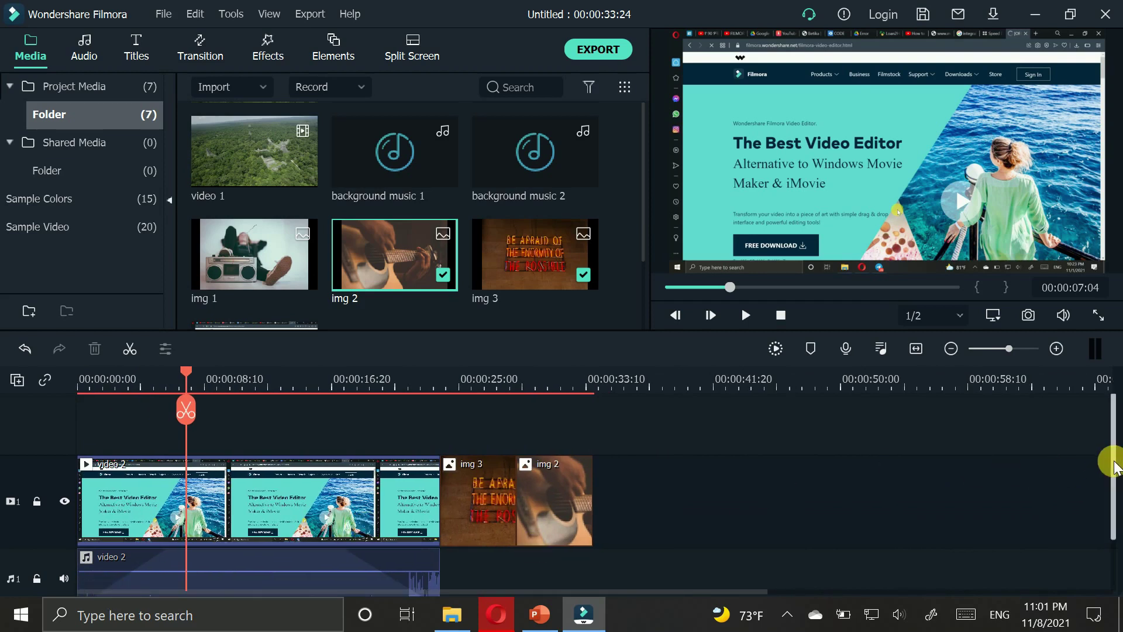
{"action": "left_click_drag", "start_coordinate": [1110, 459], "coordinate": [1110, 531]}
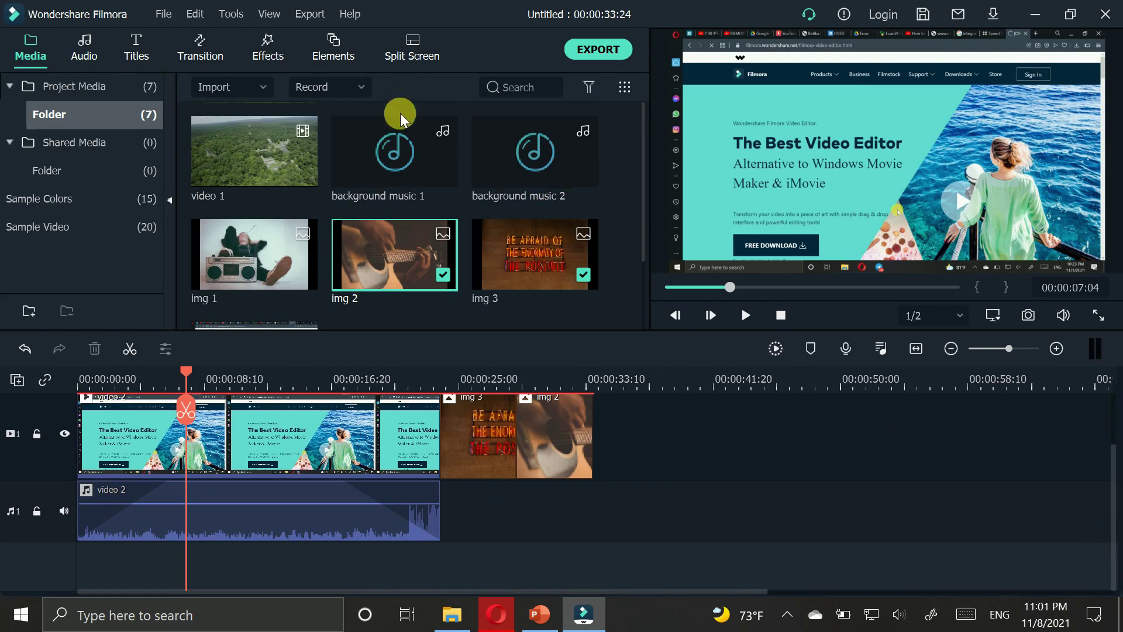
{"action": "left_click", "coordinate": [397, 131]}
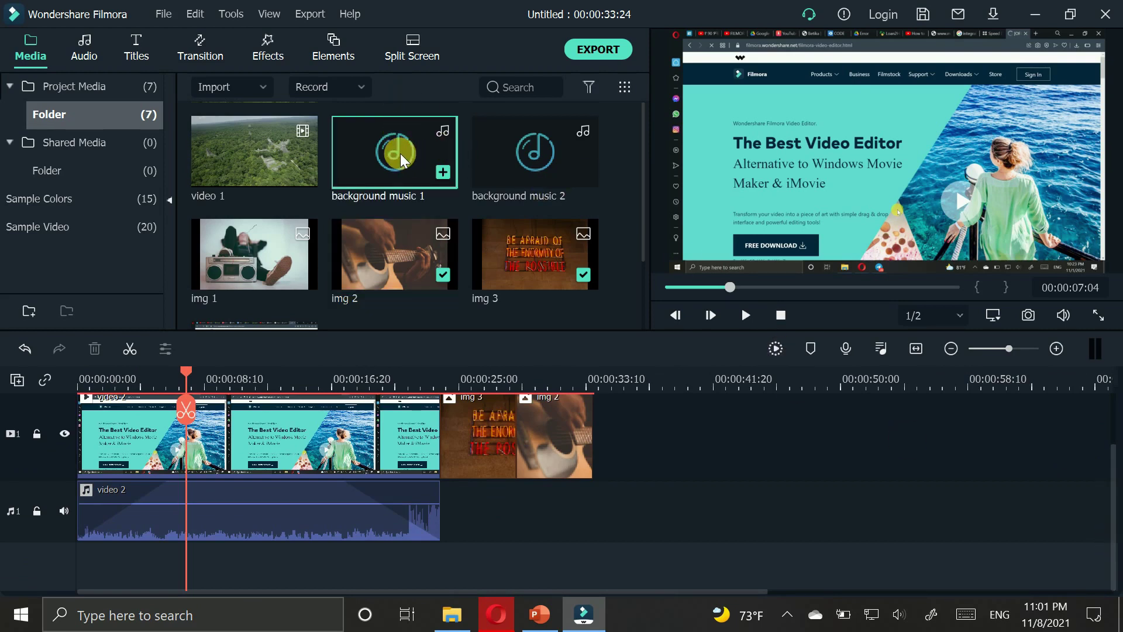
{"action": "left_click_drag", "start_coordinate": [402, 146], "coordinate": [173, 553]}
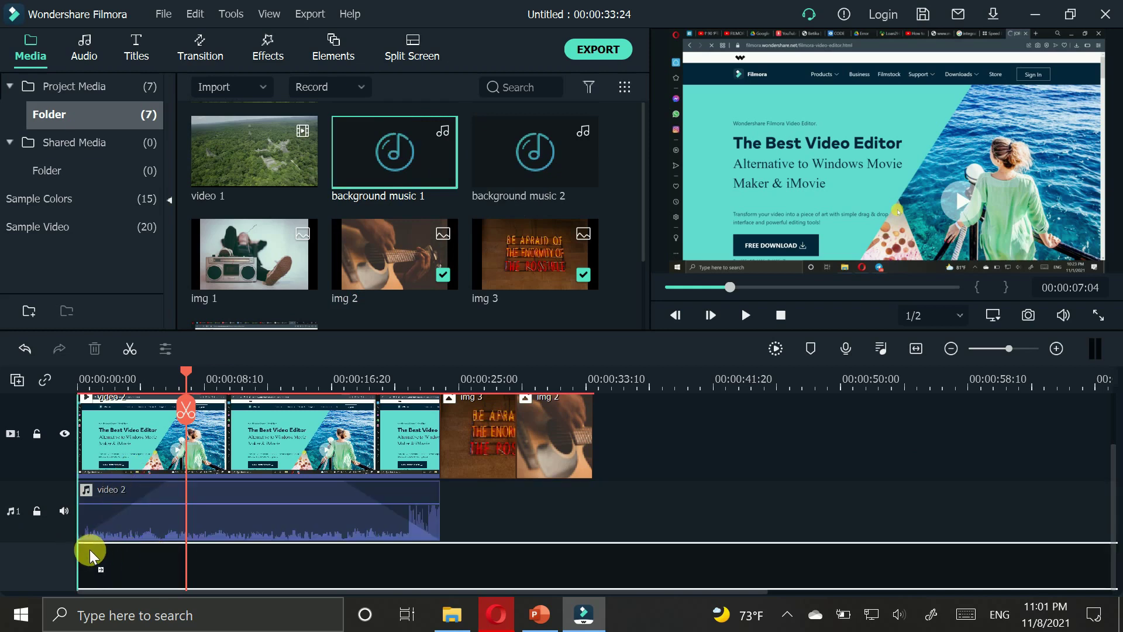
{"action": "left_click_drag", "start_coordinate": [89, 550], "coordinate": [90, 550]}
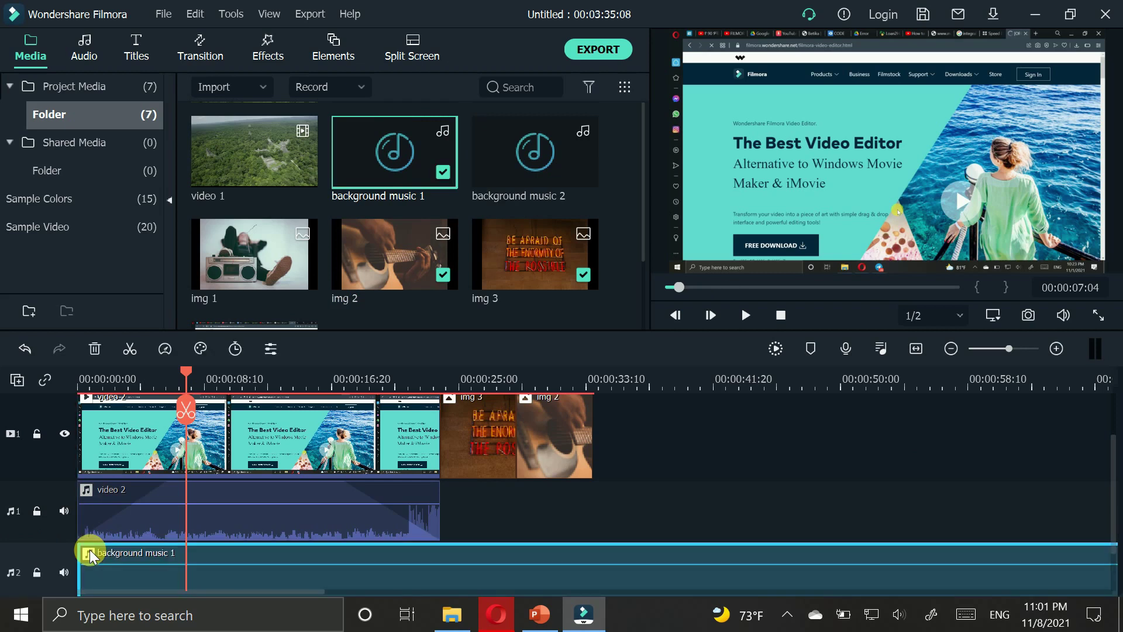
Play the project from 00:00:24:19 to preview img 3 and img 2 with the background music.
{"action": "left_click", "coordinate": [187, 387]}
{"action": "left_click_drag", "start_coordinate": [188, 378], "coordinate": [82, 403]}
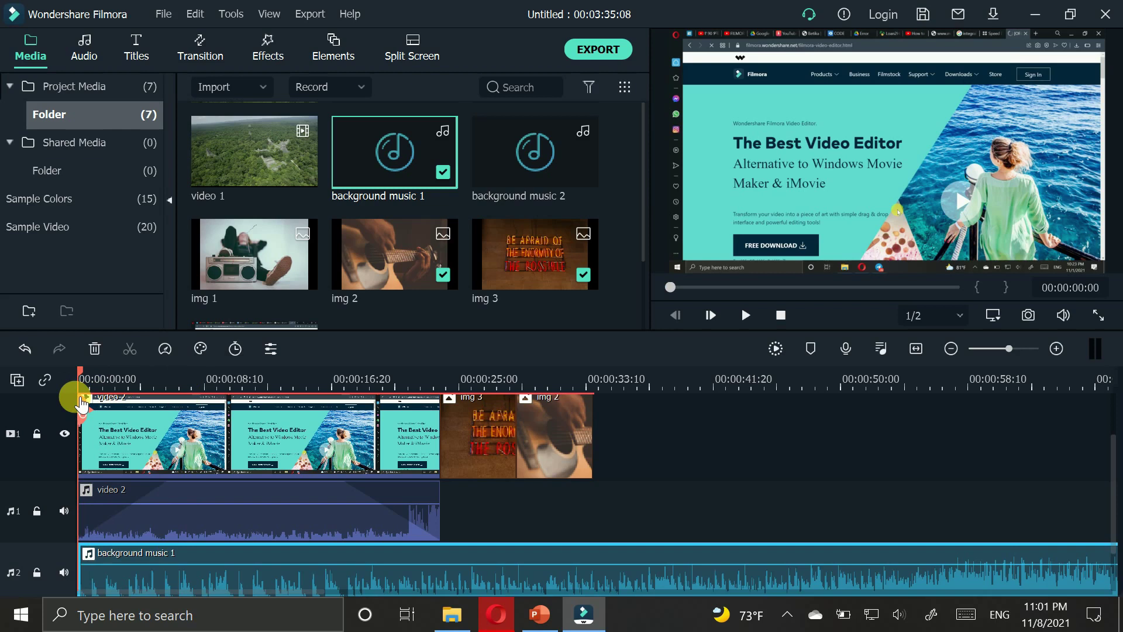
{"action": "left_click", "coordinate": [449, 452]}
{"action": "left_click", "coordinate": [454, 381]}
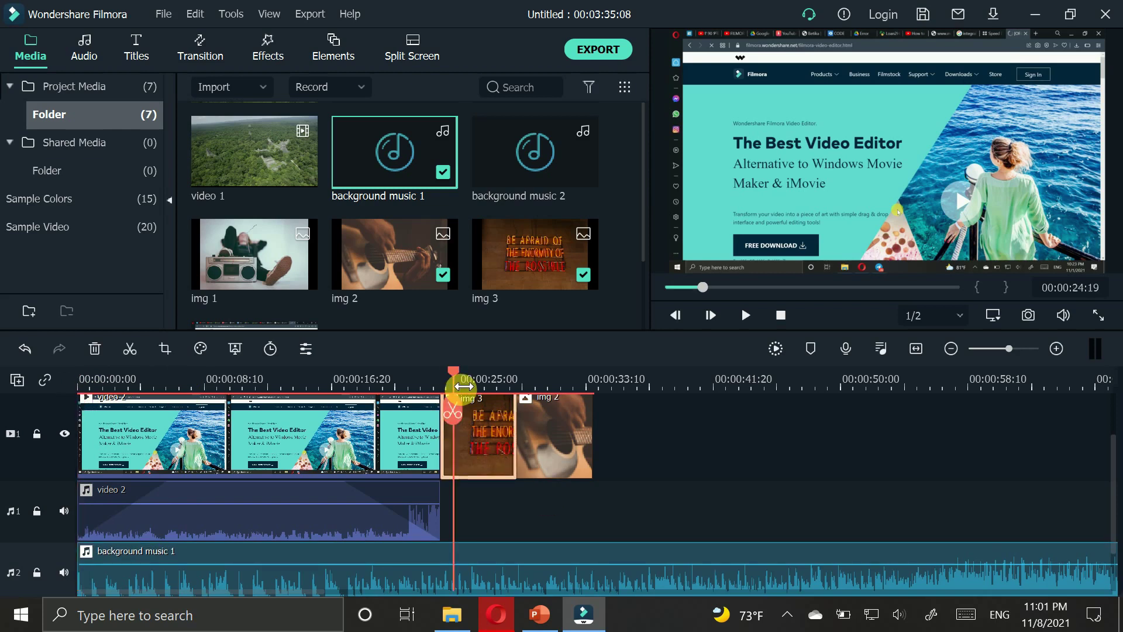
{"action": "key", "text": "space"}
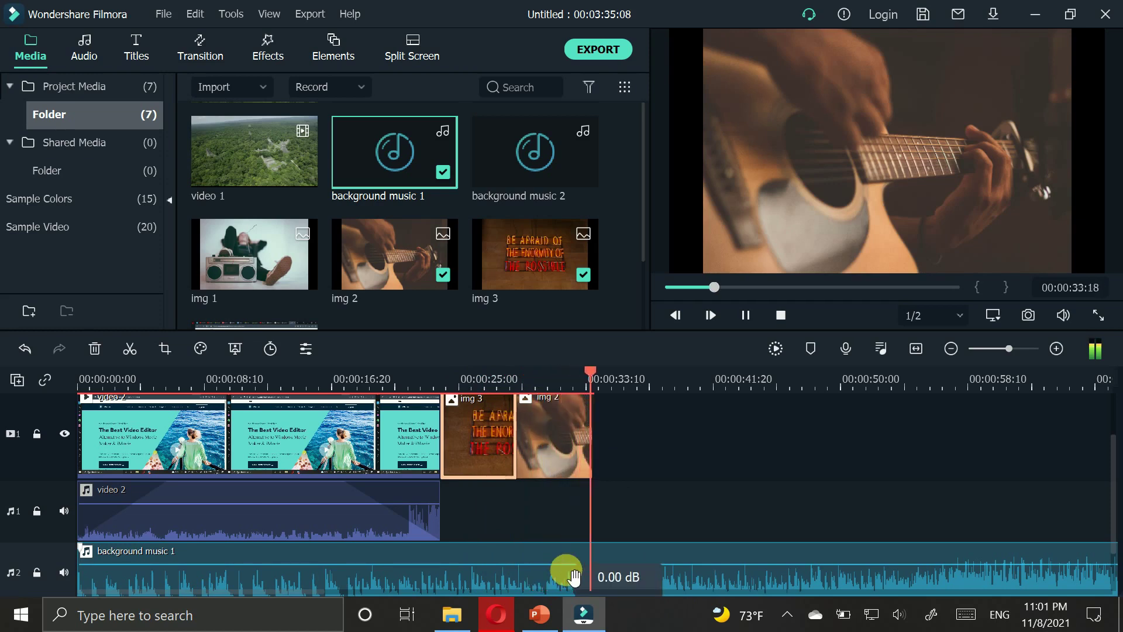
Pause playback and raise the background music 1 clip's volume to about 0.43 dB on the timeline.
{"action": "key", "text": "space"}
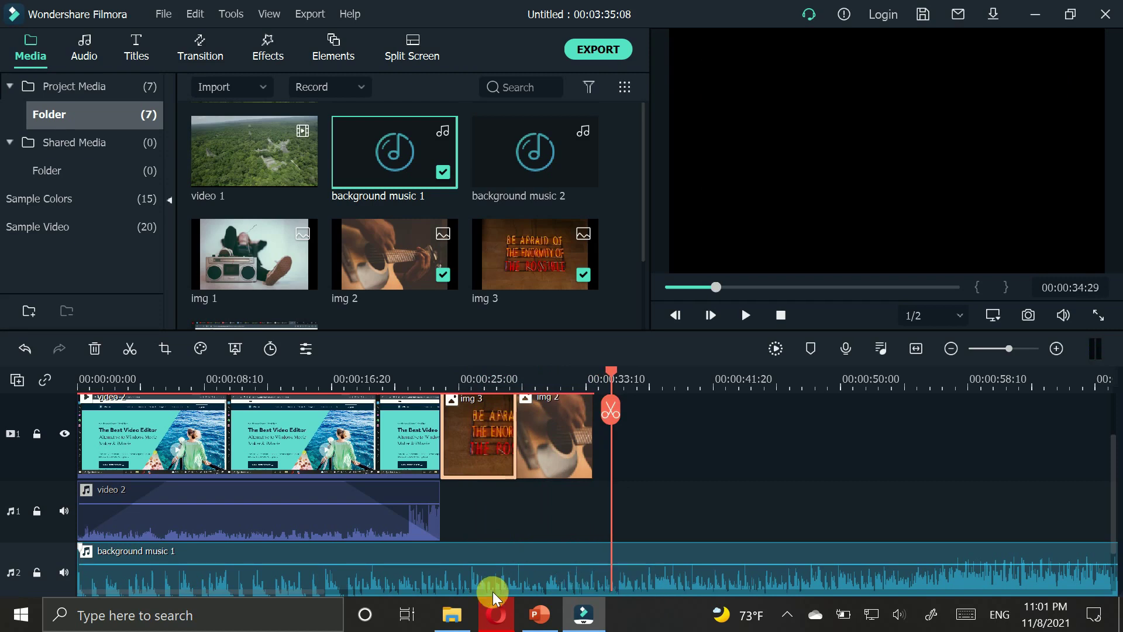
{"action": "left_click", "coordinate": [519, 581]}
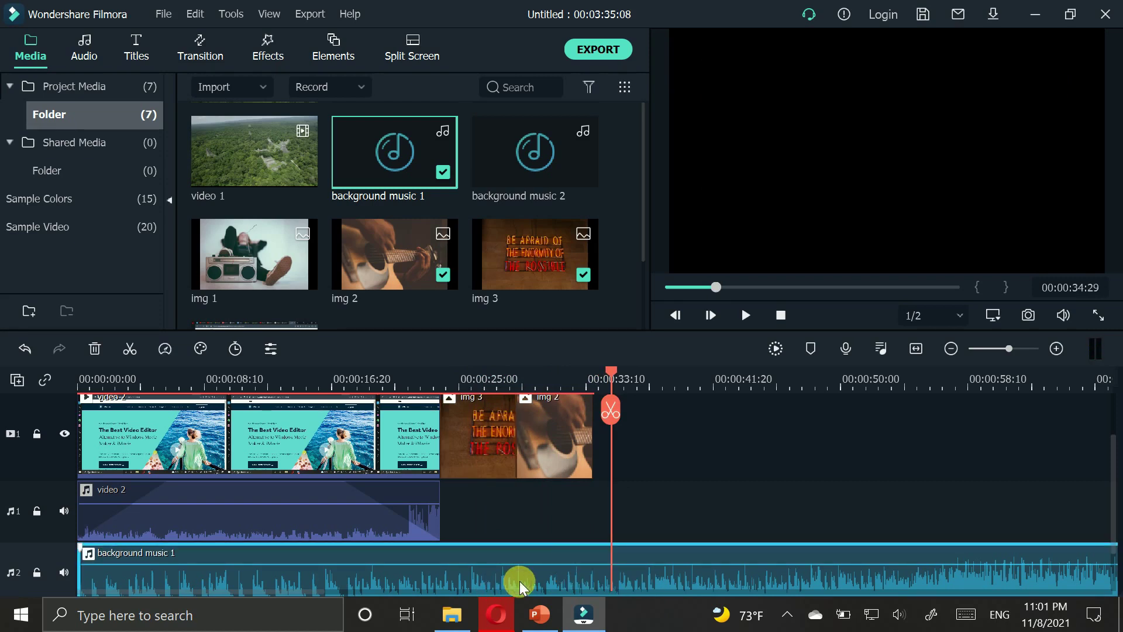
{"action": "mouse_move", "coordinate": [550, 570]}
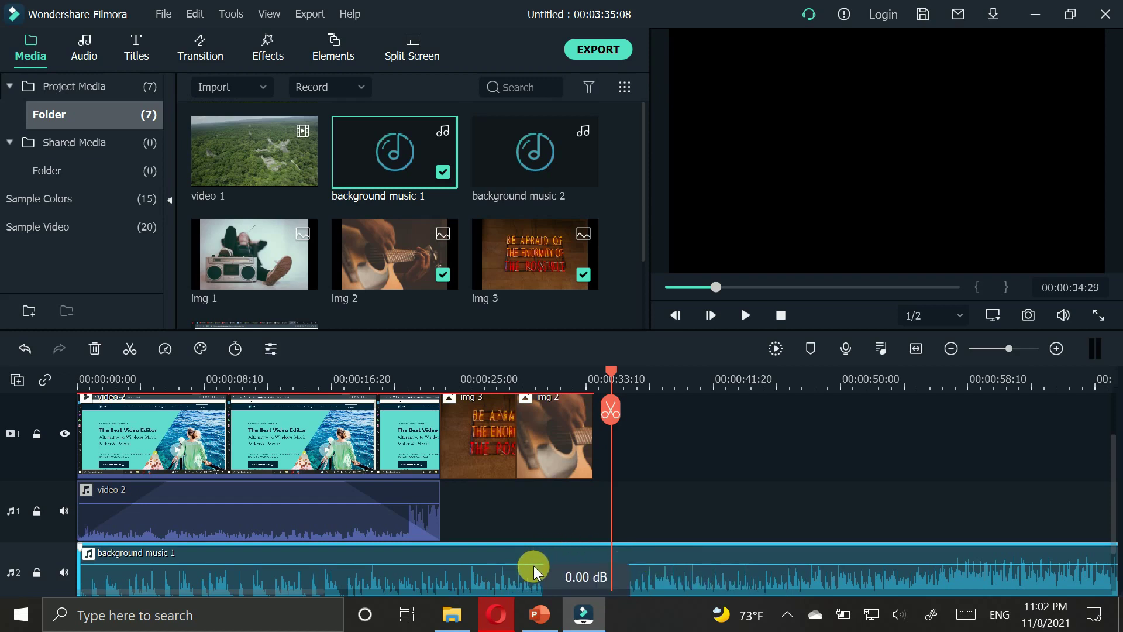
{"action": "mouse_move", "coordinate": [500, 563]}
{"action": "left_mouse_down"}
{"action": "mouse_move", "coordinate": [495, 594]}
{"action": "mouse_move", "coordinate": [504, 543]}
{"action": "mouse_move", "coordinate": [490, 575]}
{"action": "mouse_move", "coordinate": [489, 564]}
{"action": "left_mouse_up"}
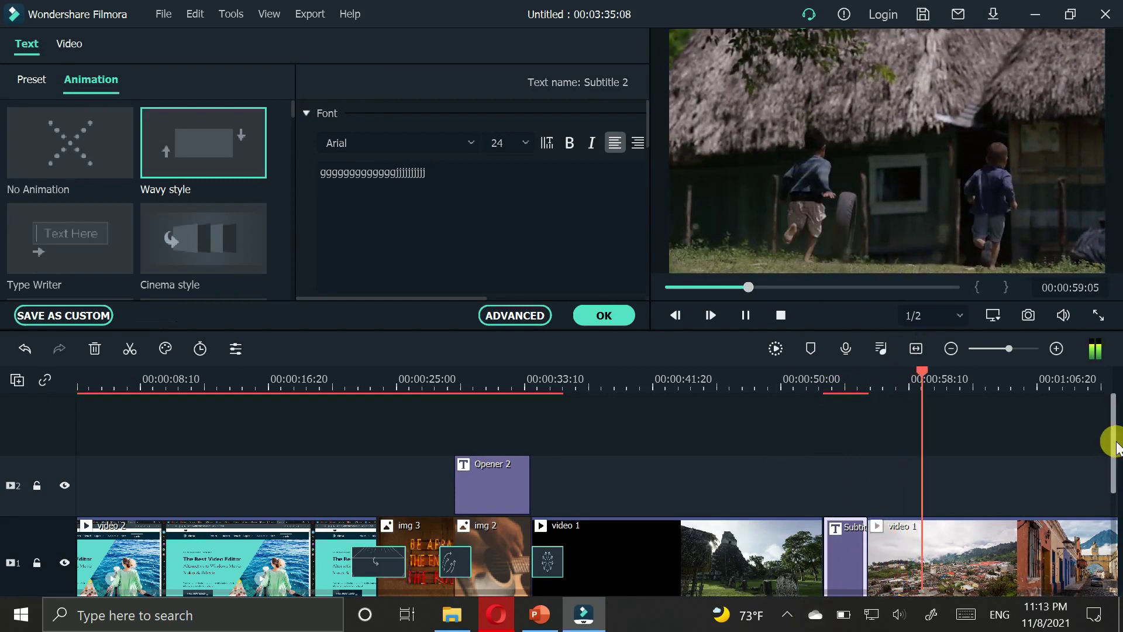
Examine the full timeline to compare where background music 1 and the last video 1 clip end, checking both clips' properties.
{"action": "left_click_drag", "start_coordinate": [1113, 448], "coordinate": [1001, 424]}
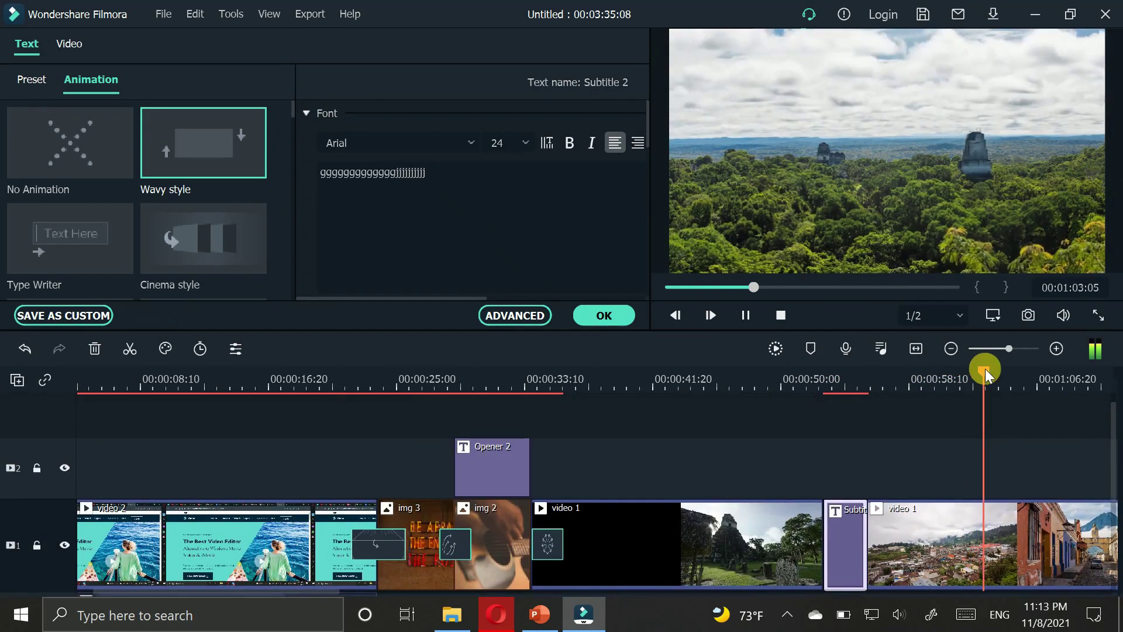
{"action": "scroll", "coordinate": [797, 376], "scroll_direction": "down", "scroll_amount": 1}
{"action": "scroll", "coordinate": [778, 384], "scroll_direction": "down", "scroll_amount": 1}
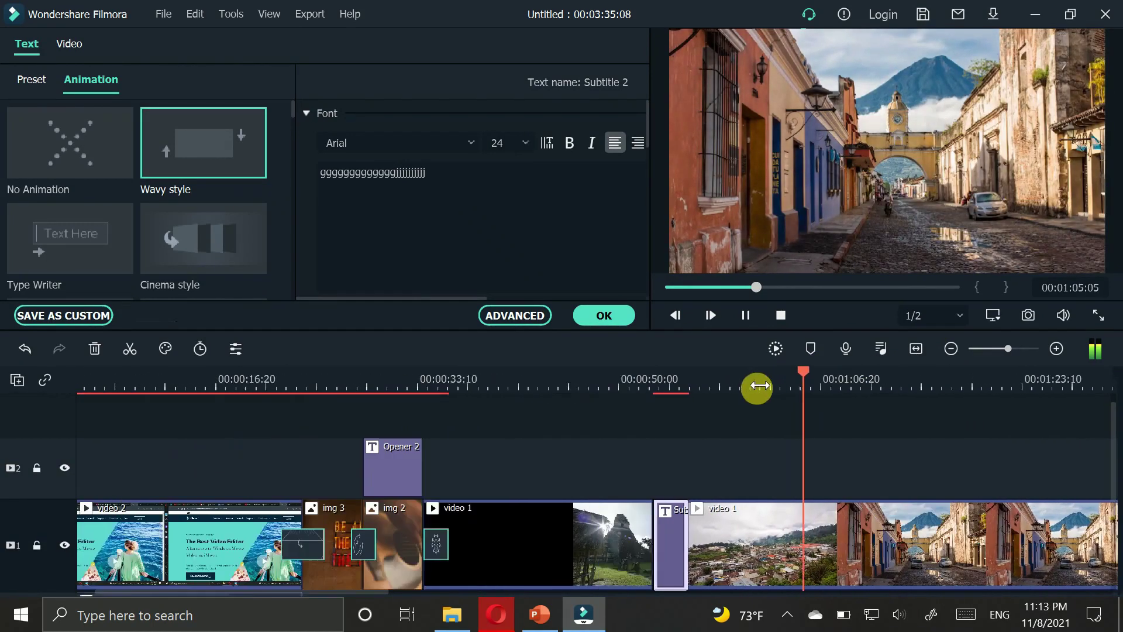
{"action": "scroll", "coordinate": [755, 384], "scroll_direction": "up", "scroll_amount": 1}
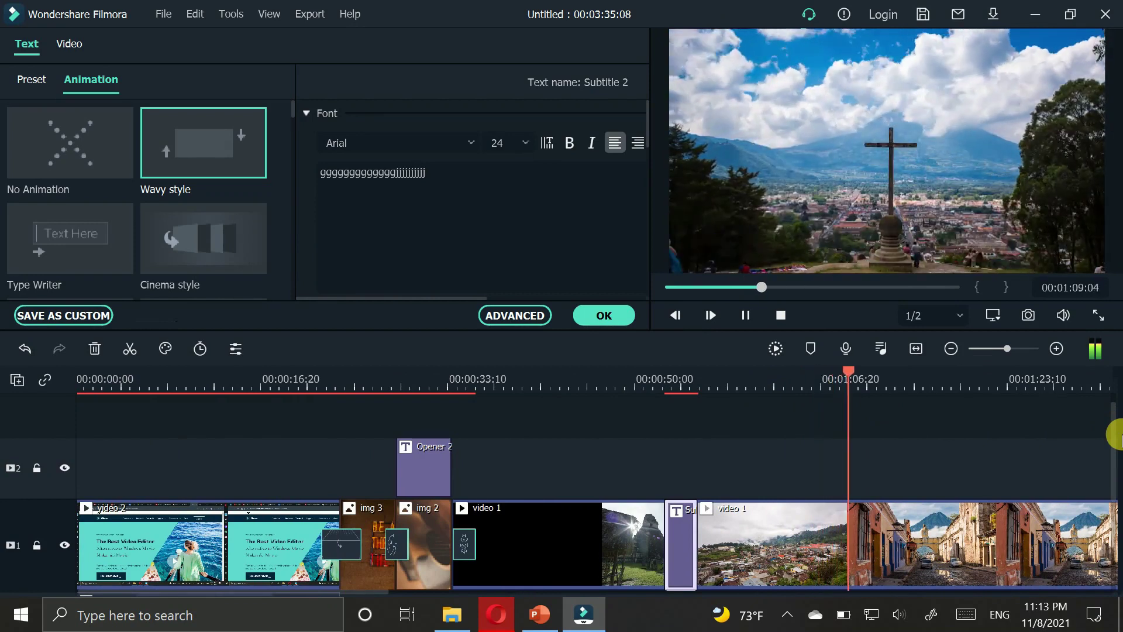
{"action": "scroll", "coordinate": [1115, 509], "scroll_direction": "down", "scroll_amount": 1}
{"action": "scroll", "coordinate": [1115, 512], "scroll_direction": "down", "scroll_amount": 1}
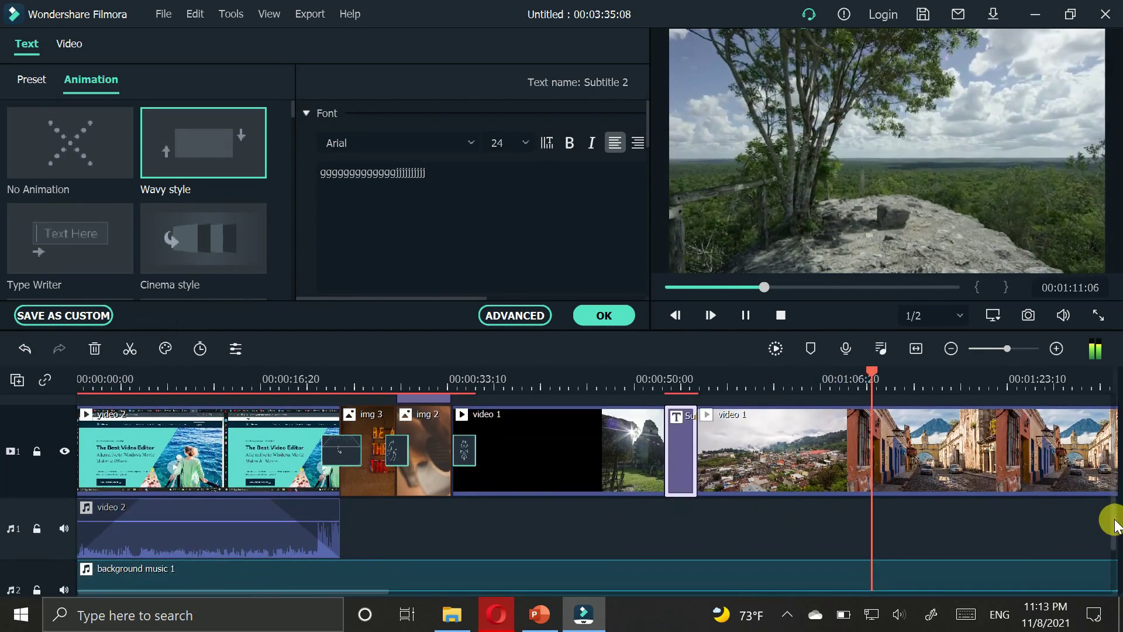
{"action": "left_click", "coordinate": [950, 349]}
{"action": "left_click", "coordinate": [950, 350]}
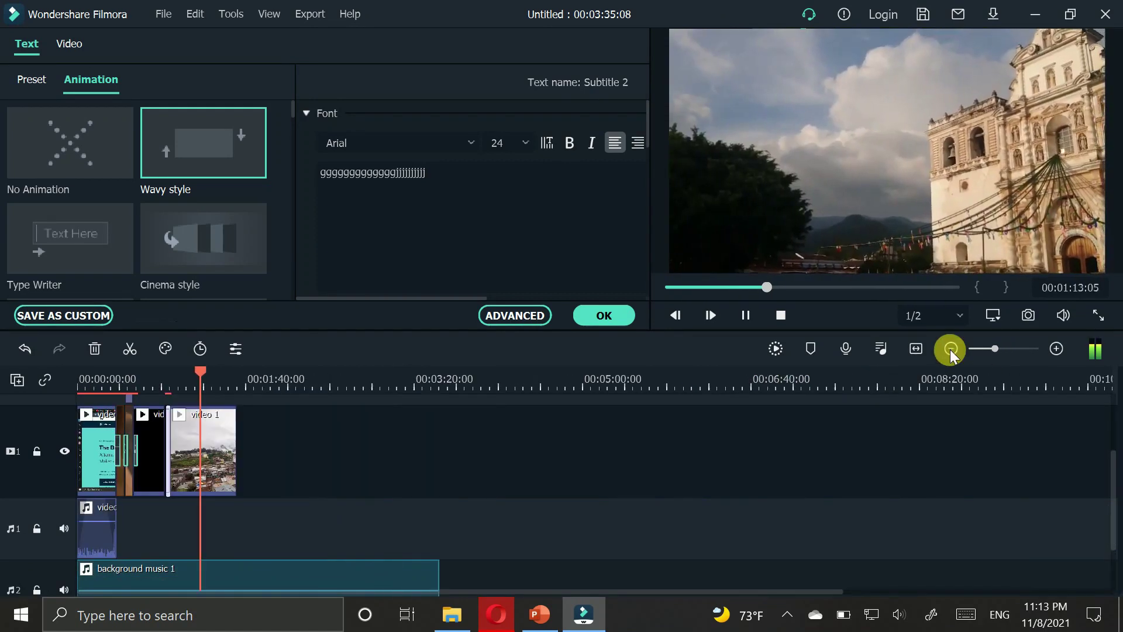
{"action": "left_click", "coordinate": [1053, 347]}
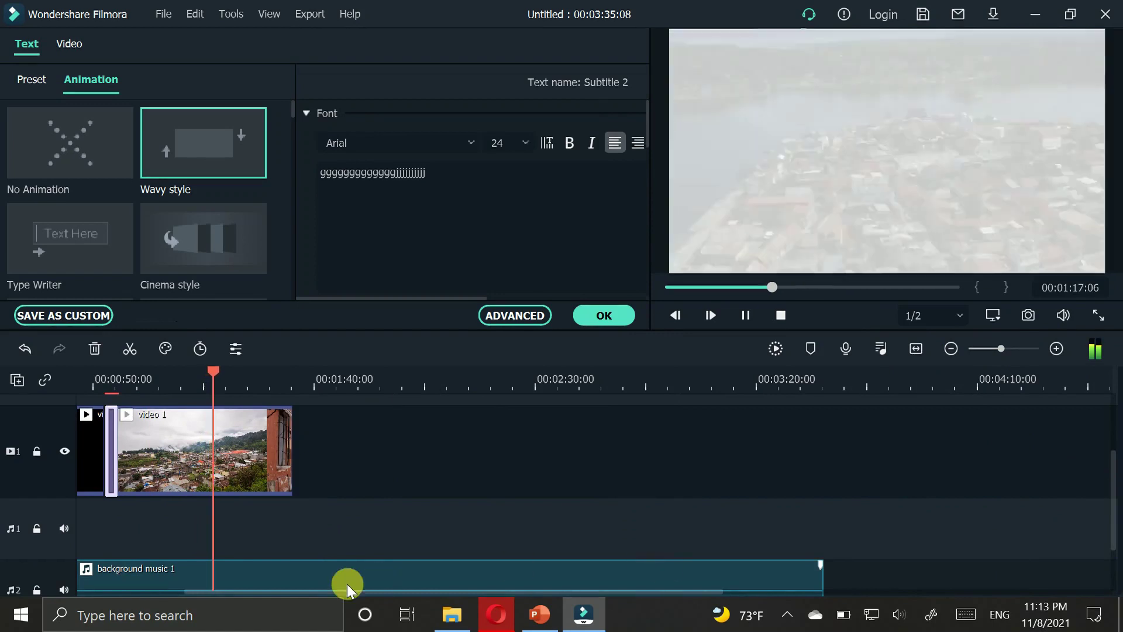
{"action": "left_click_drag", "start_coordinate": [326, 590], "coordinate": [159, 602]}
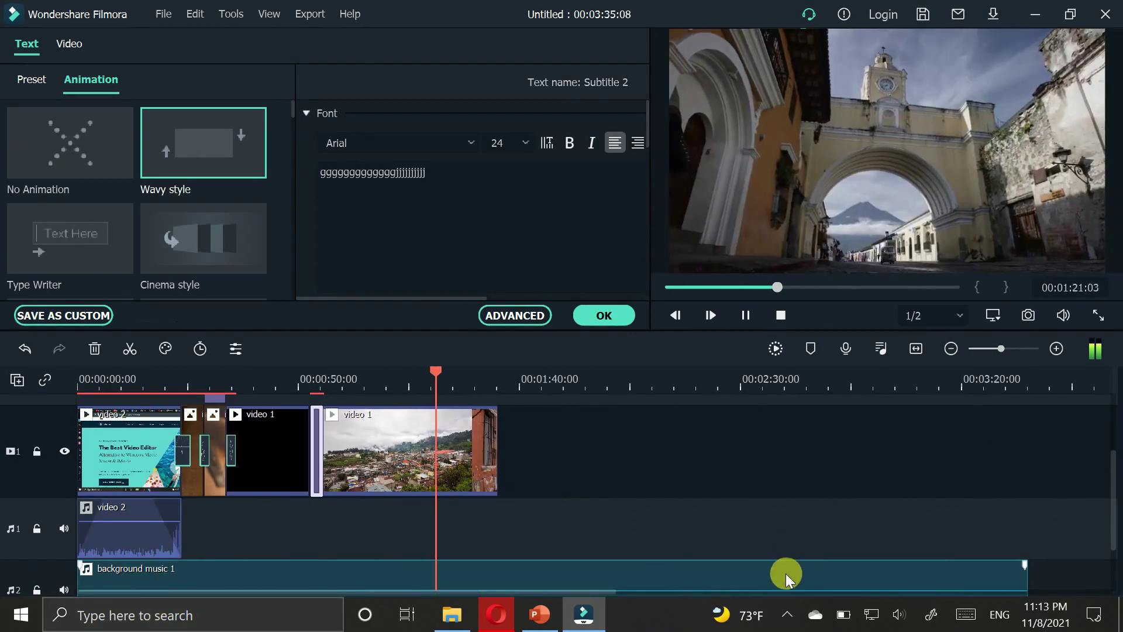
{"action": "double_click", "coordinate": [785, 573]}
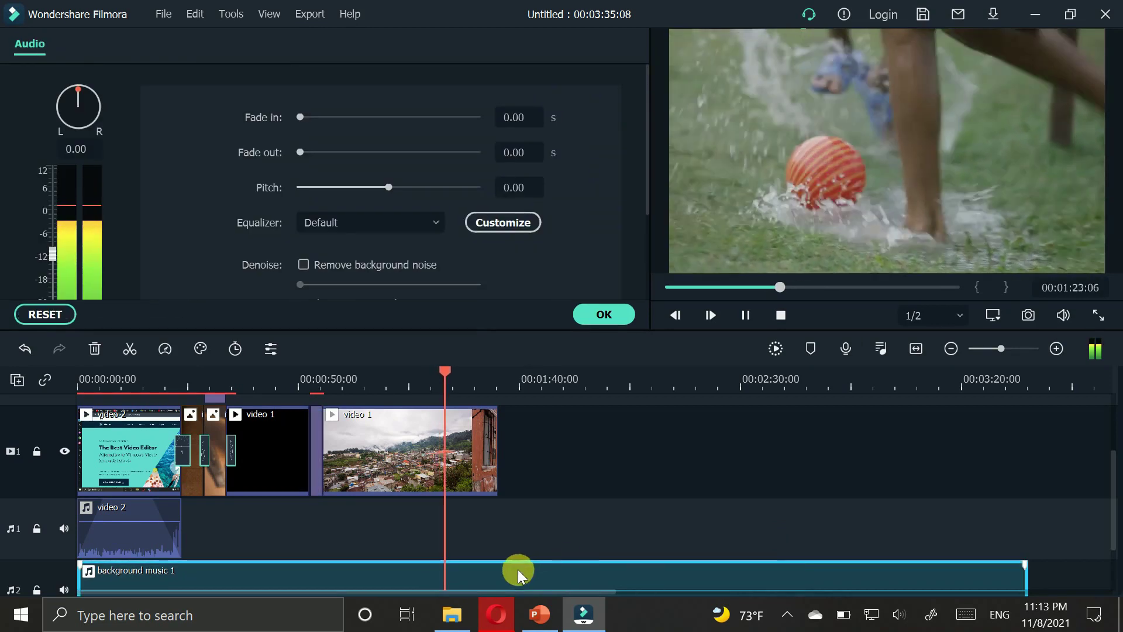
{"action": "double_click", "coordinate": [496, 452]}
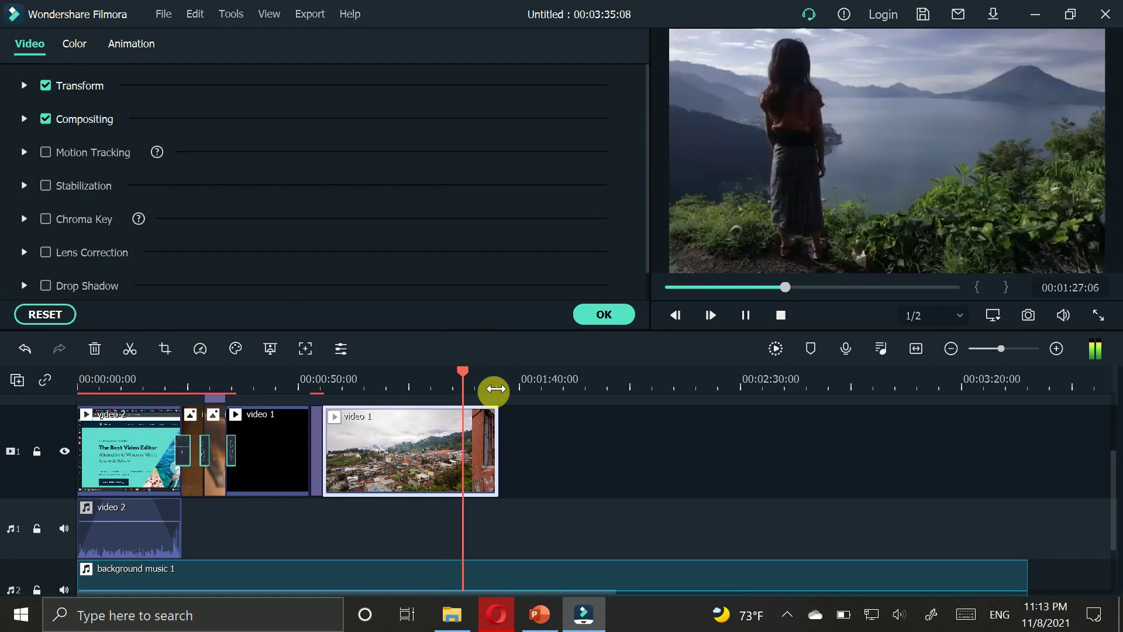
{"action": "left_click", "coordinate": [487, 389]}
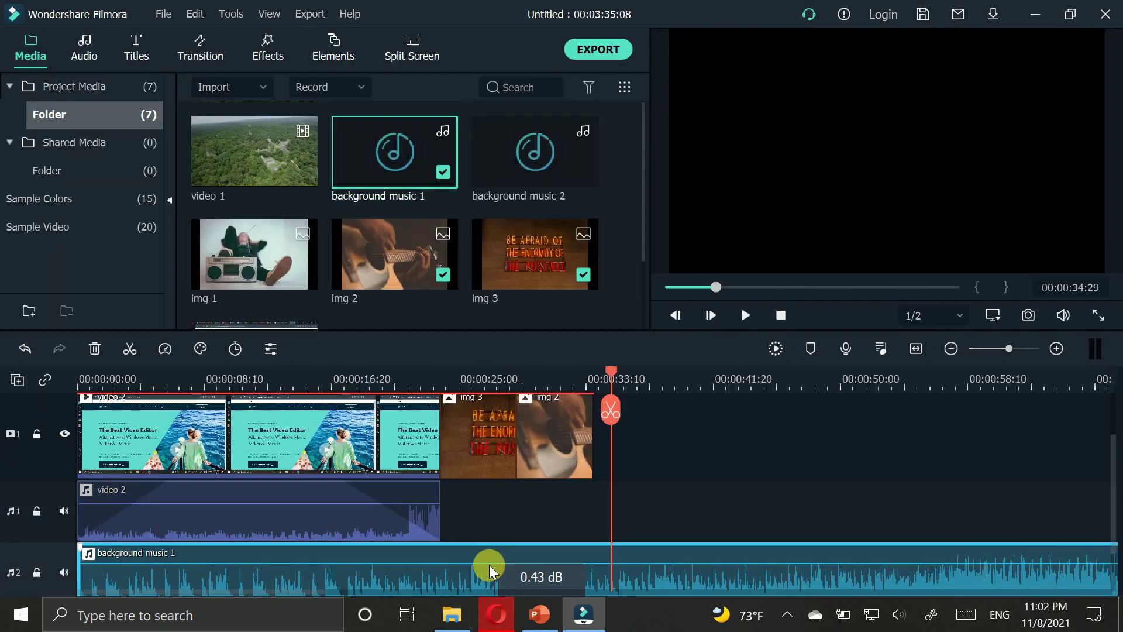
Lower background music 1's volume to about -12 dB, move the playhead to 00:00:22:27 and select video 2's detached audio.
{"action": "left_click_drag", "start_coordinate": [489, 564], "coordinate": [490, 567]}
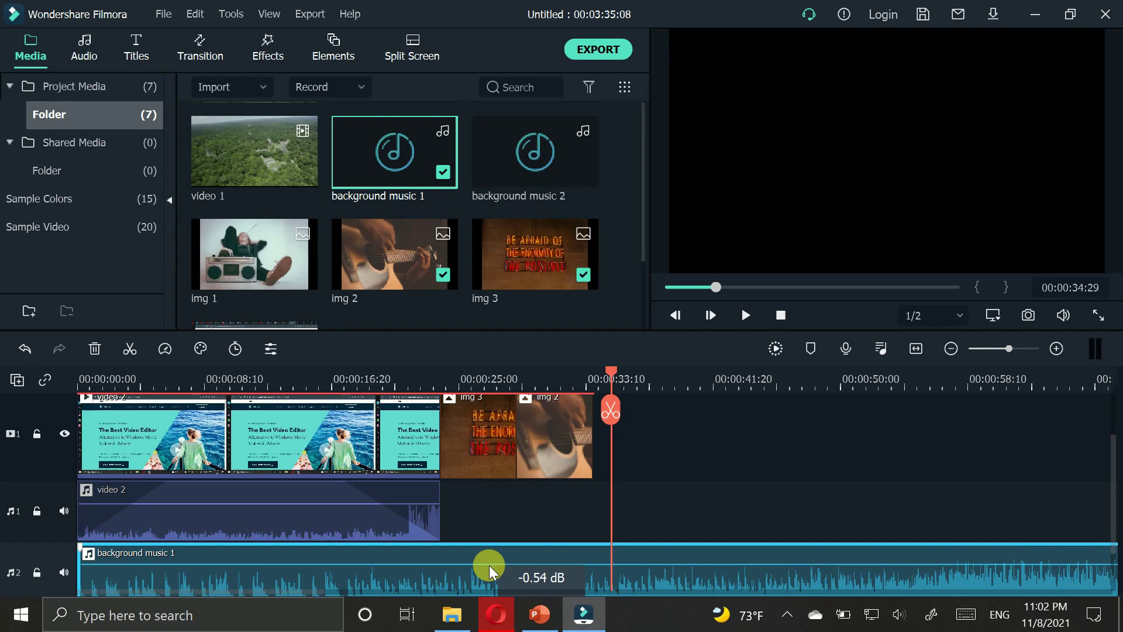
{"action": "double_click", "coordinate": [435, 568]}
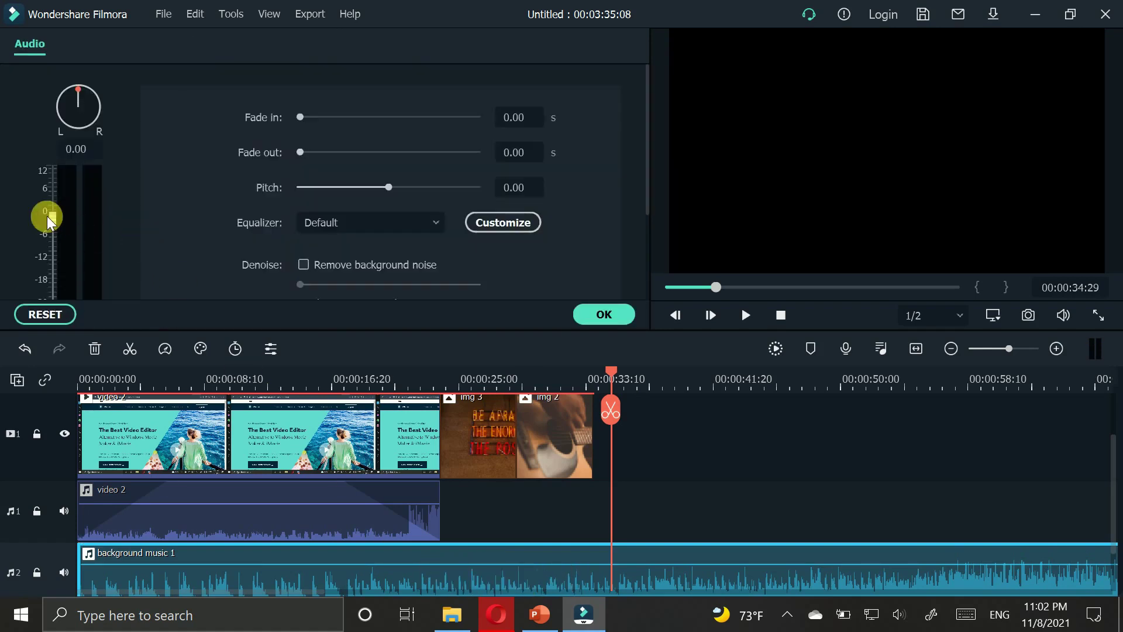
{"action": "left_click_drag", "start_coordinate": [50, 216], "coordinate": [61, 254]}
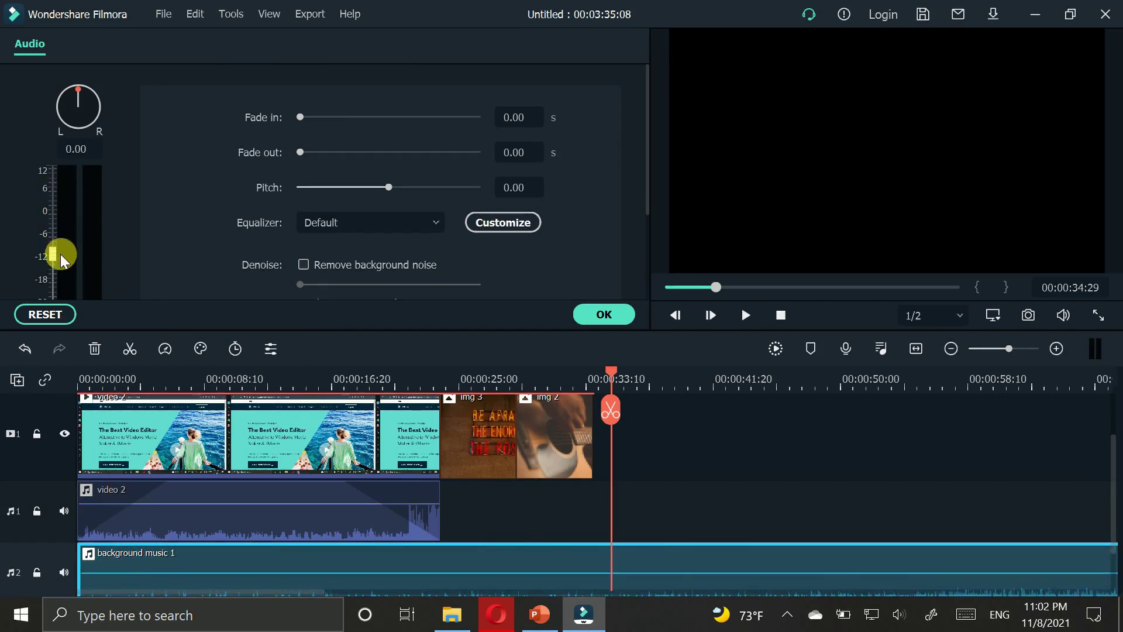
{"action": "left_click", "coordinate": [602, 314]}
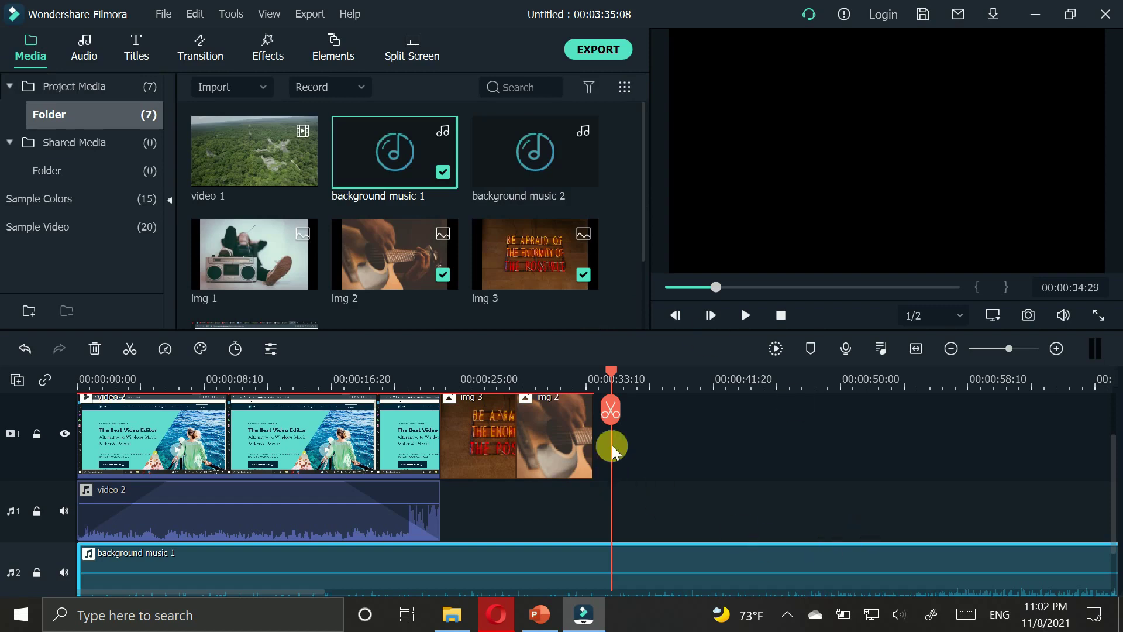
{"action": "left_click_drag", "start_coordinate": [611, 374], "coordinate": [427, 375]}
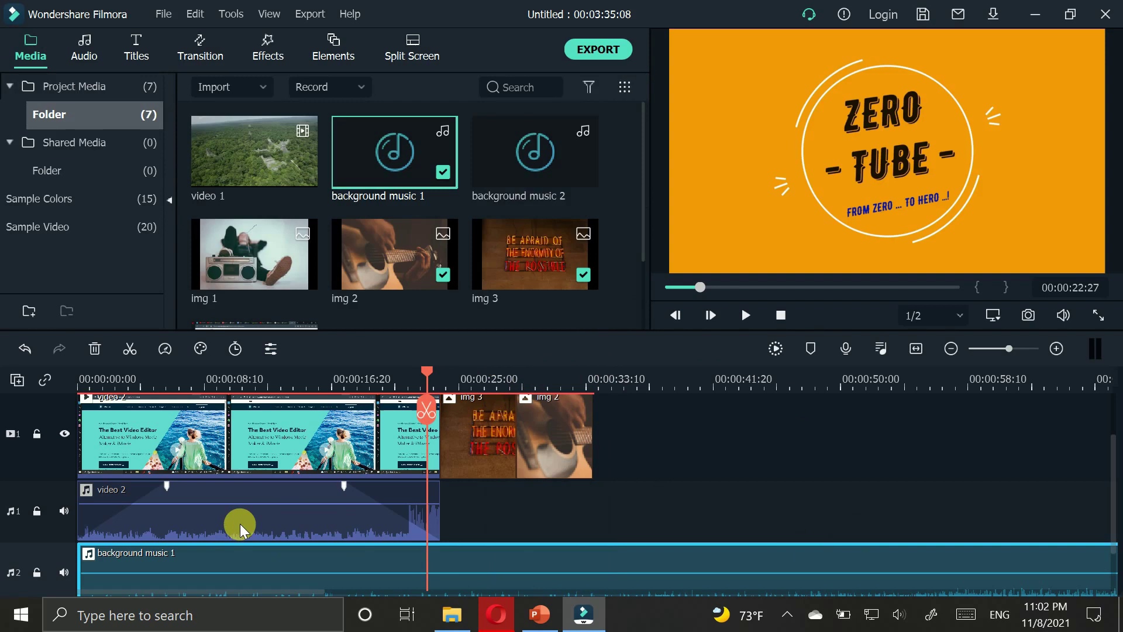
{"action": "left_click", "coordinate": [240, 525]}
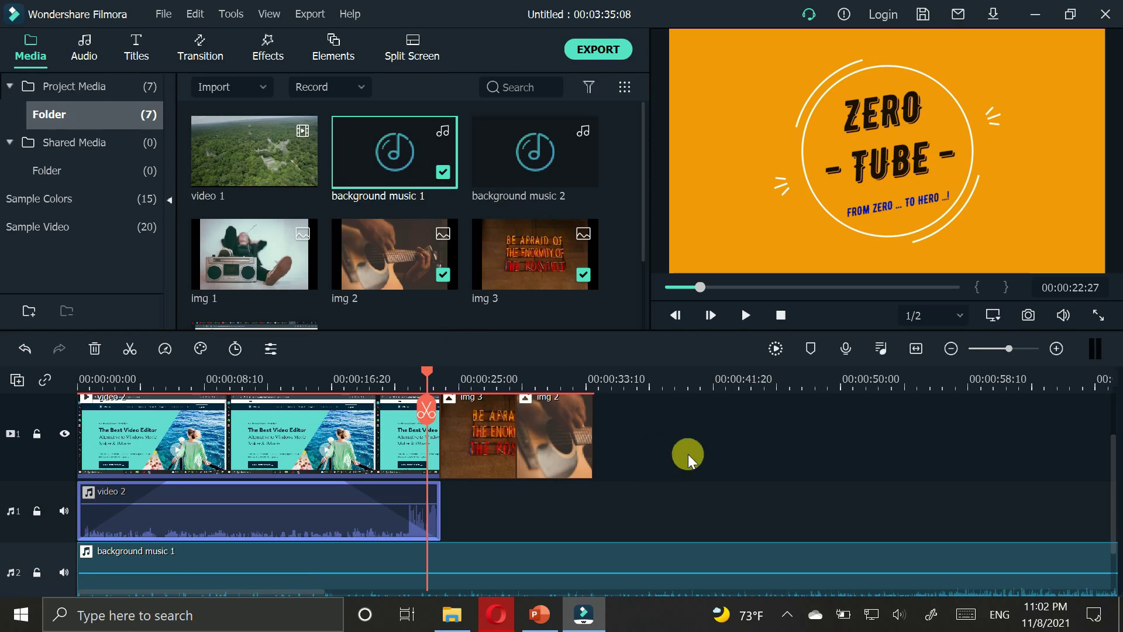
Place img 1 on a new video track above video 2, starting at about 00:00:03:08.
{"action": "left_click_drag", "start_coordinate": [1111, 464], "coordinate": [1114, 412]}
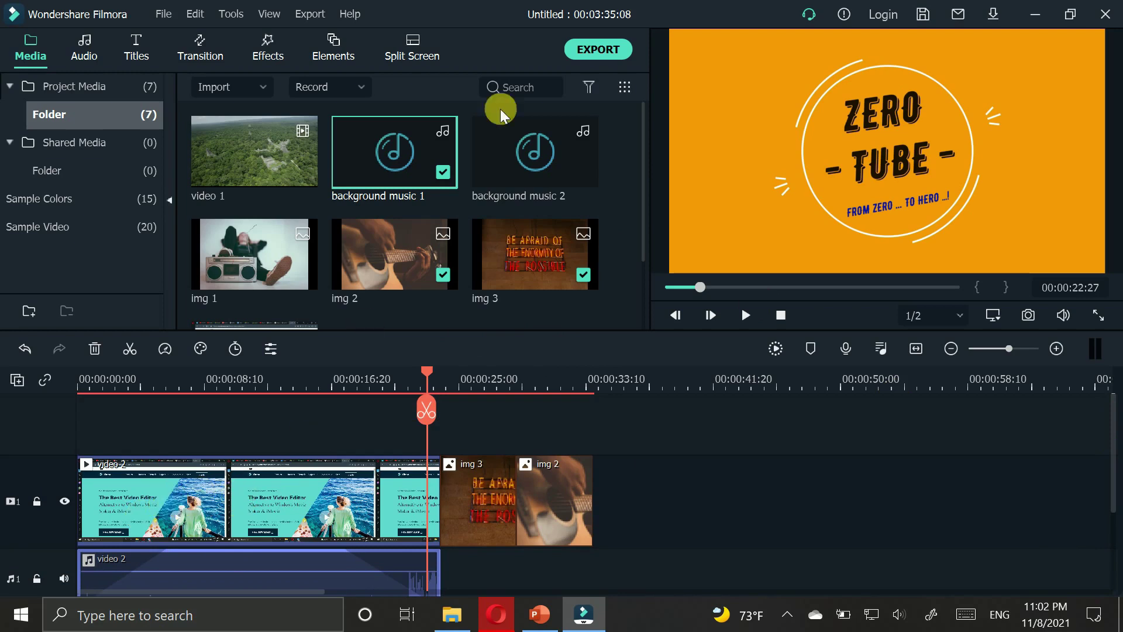
{"action": "left_click_drag", "start_coordinate": [385, 240], "coordinate": [363, 301]}
{"action": "left_click_drag", "start_coordinate": [252, 253], "coordinate": [126, 406]}
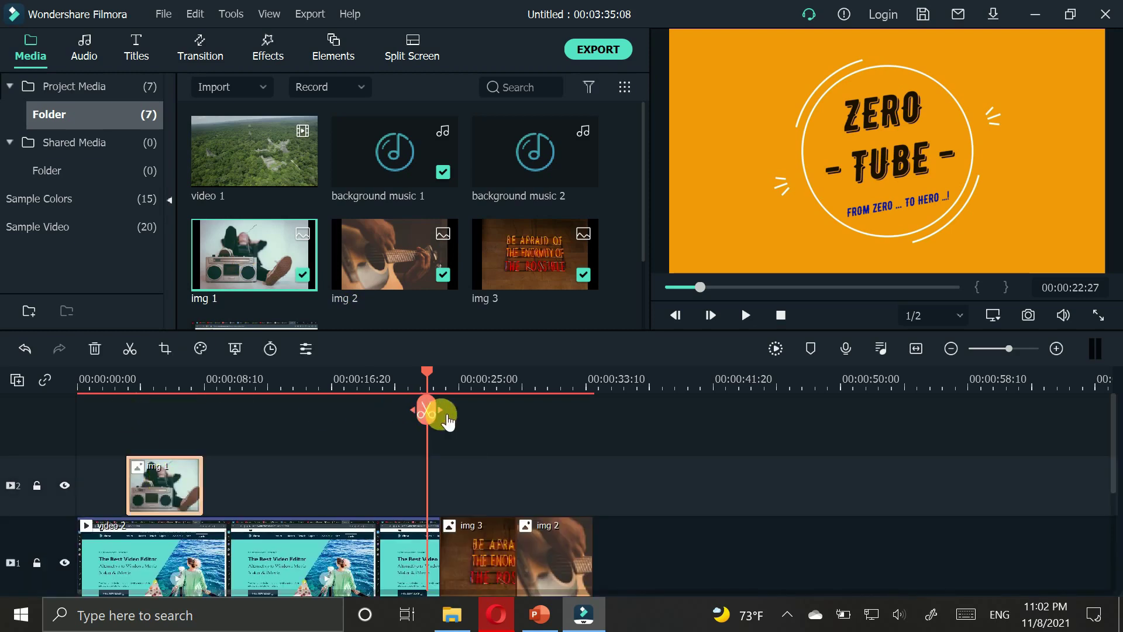
Preview the project from 00:00:01:26 past the overlaid img 1, and delete img 1 from the upper video track.
{"action": "left_click_drag", "start_coordinate": [136, 395], "coordinate": [107, 397]}
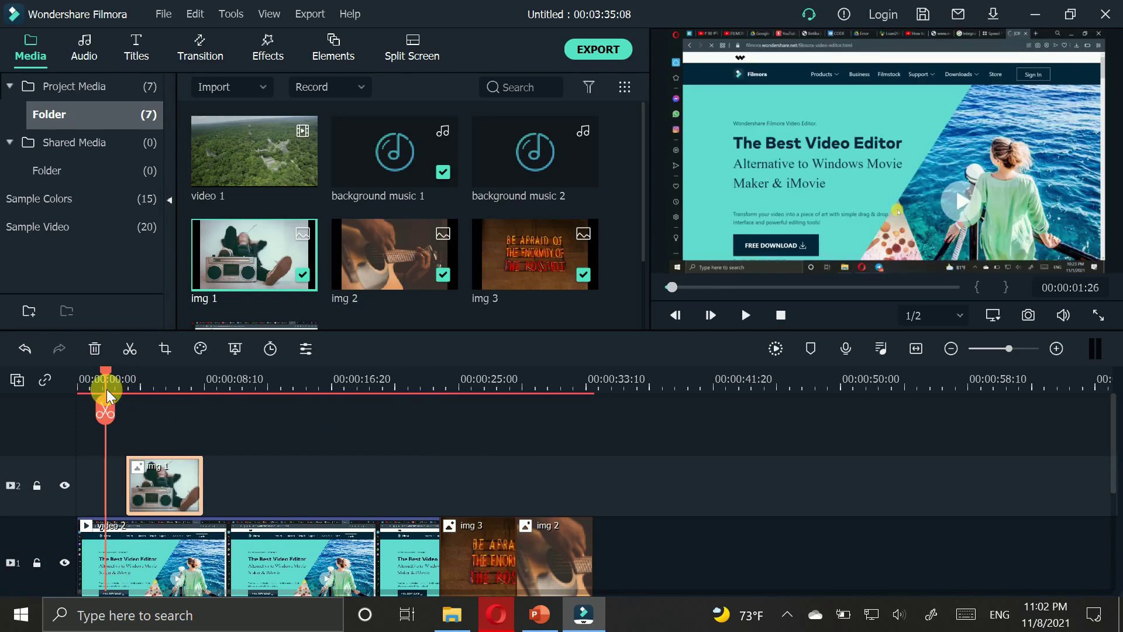
{"action": "key", "text": "space"}
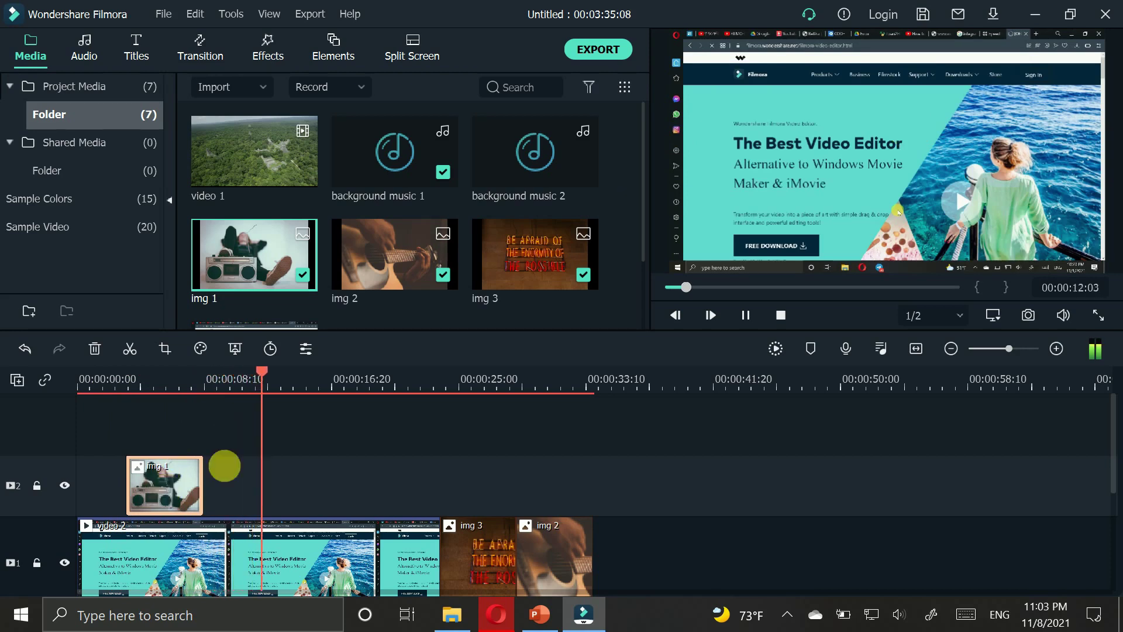
{"action": "key", "text": "space"}
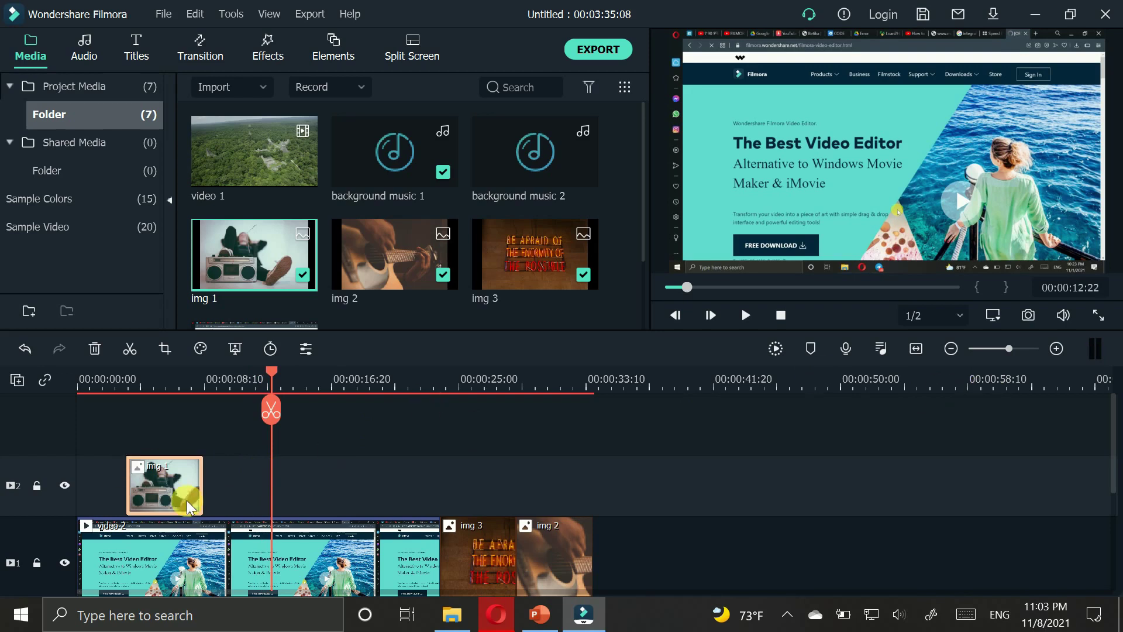
{"action": "key", "text": "Delete"}
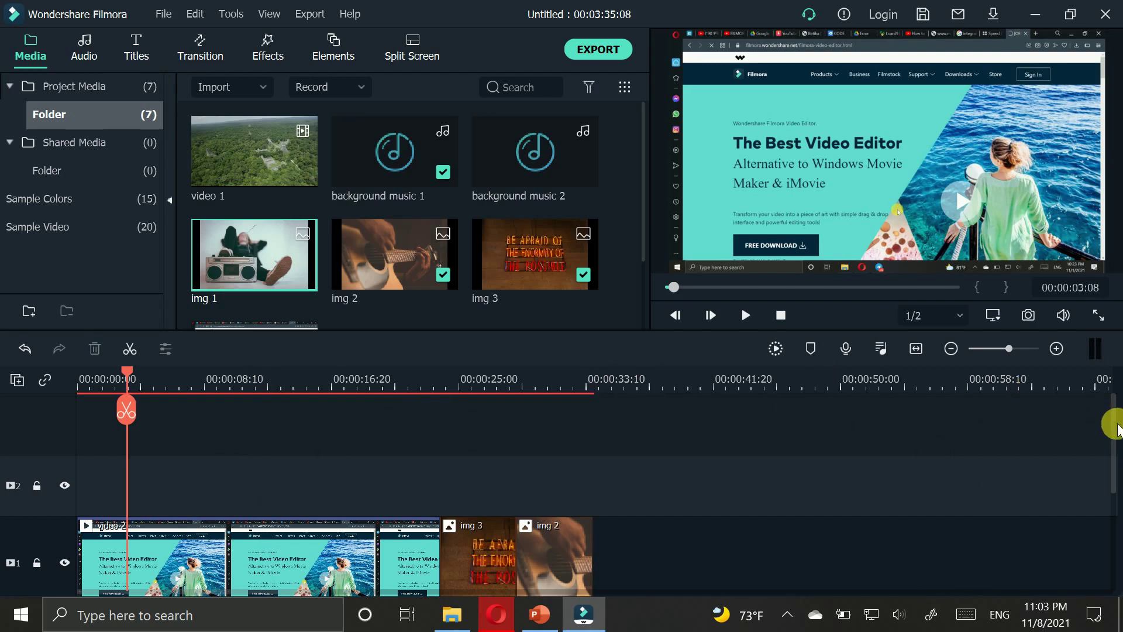
Place video 1 directly after img 2 on the main video track.
{"action": "scroll", "coordinate": [1115, 433], "scroll_direction": "down", "scroll_amount": 2}
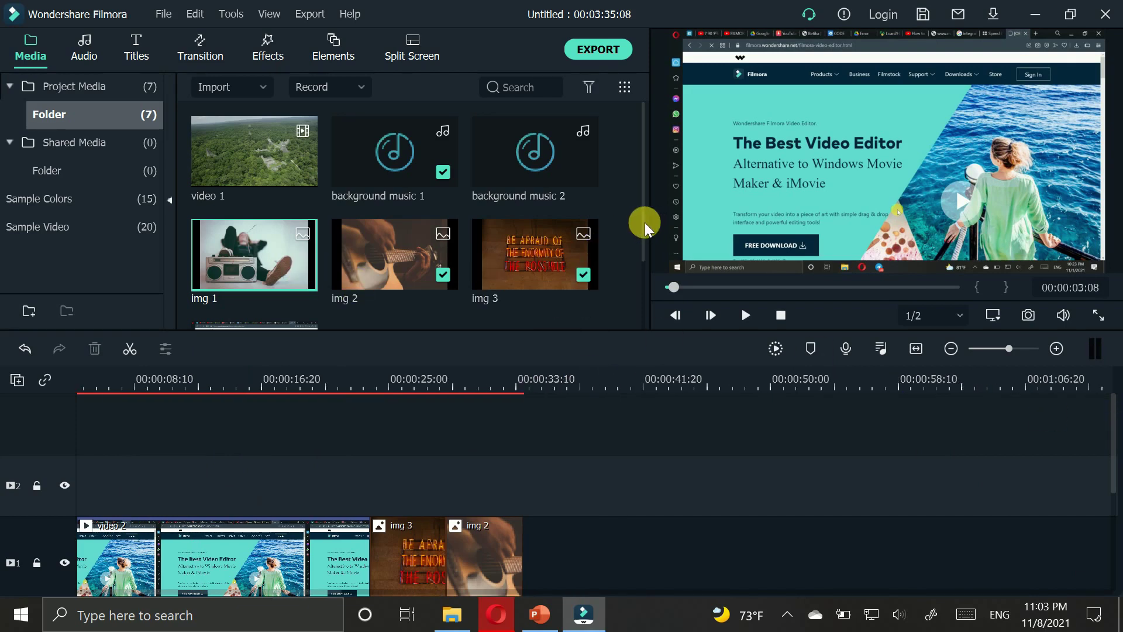
{"action": "left_click_drag", "start_coordinate": [227, 142], "coordinate": [525, 555]}
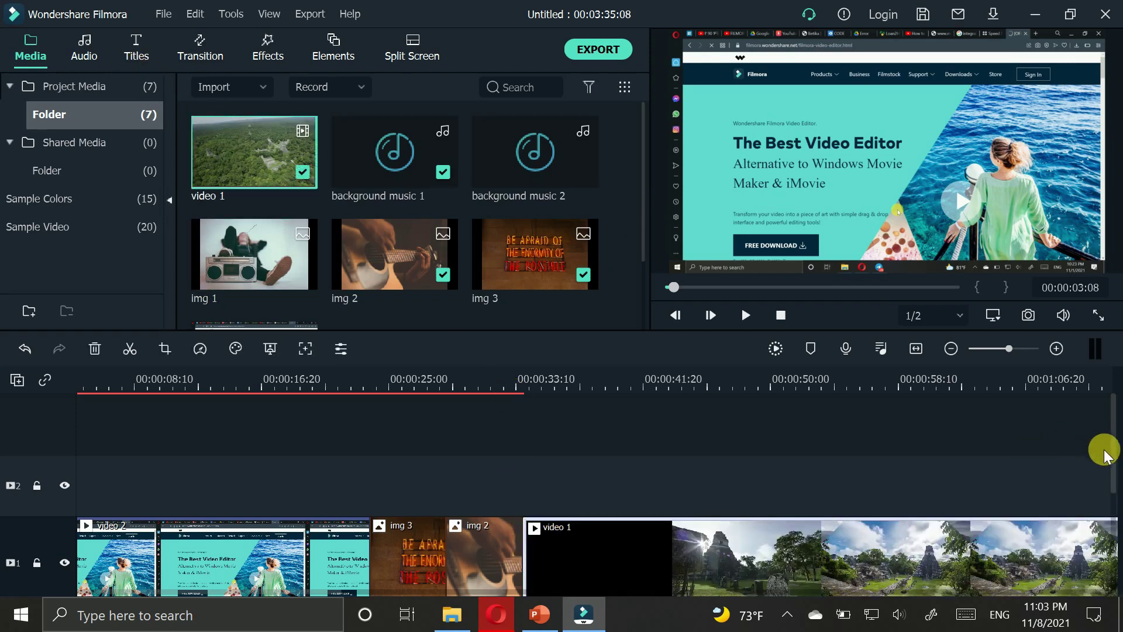
{"action": "left_click_drag", "start_coordinate": [1111, 459], "coordinate": [1102, 519]}
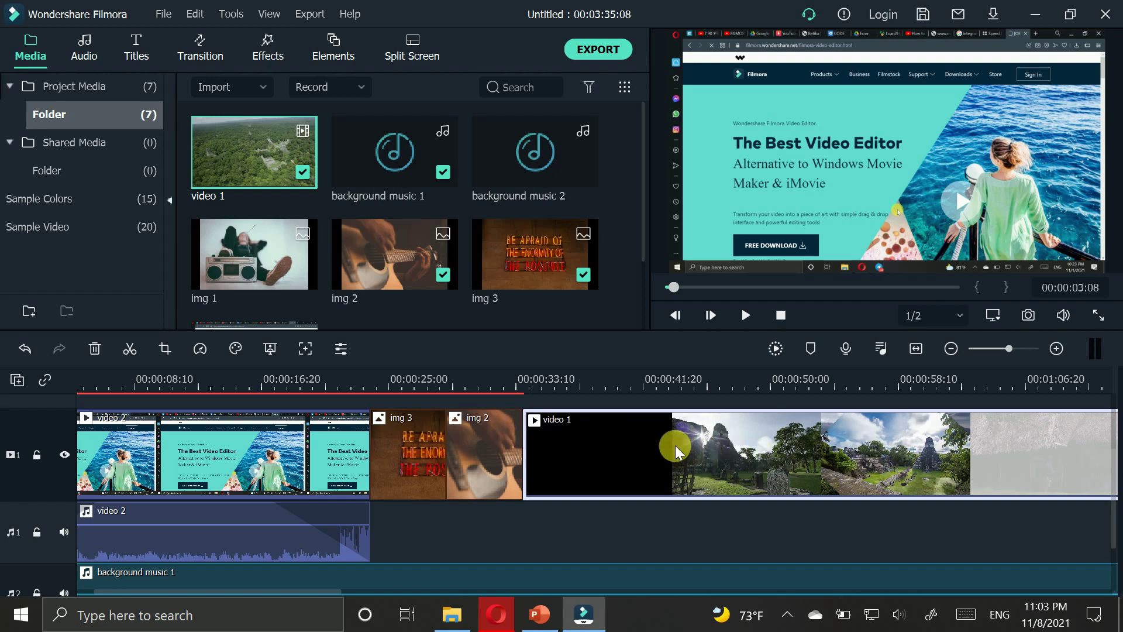
{"action": "left_click", "coordinate": [958, 345]}
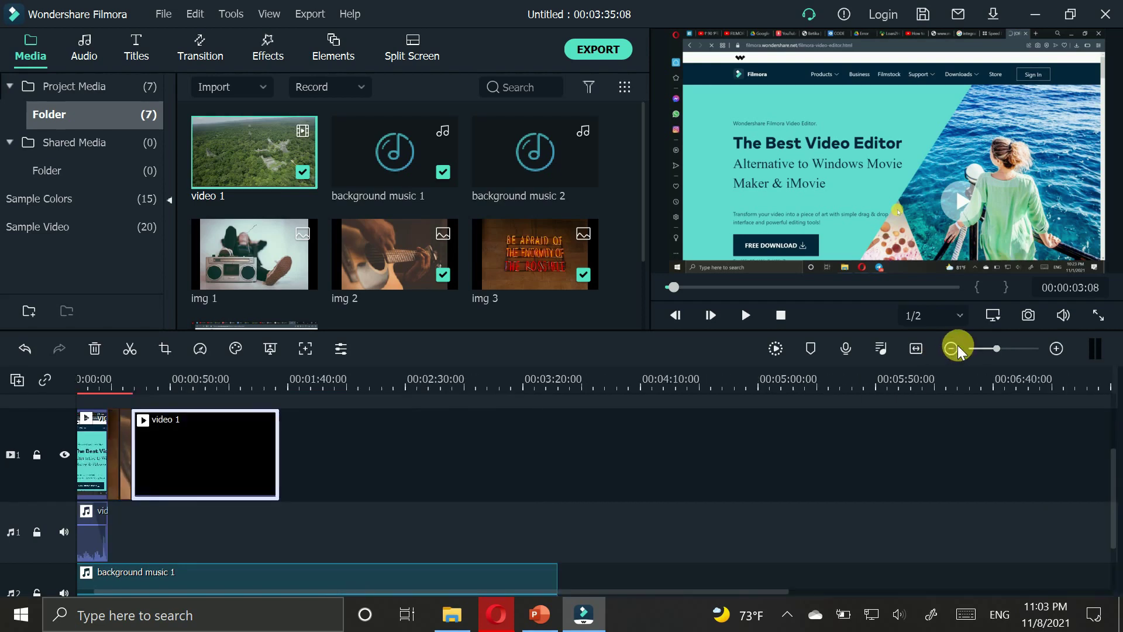
Split the video 1 clip at 00:00:52:24.
{"action": "left_click", "coordinate": [1057, 349]}
{"action": "left_click", "coordinate": [1056, 348]}
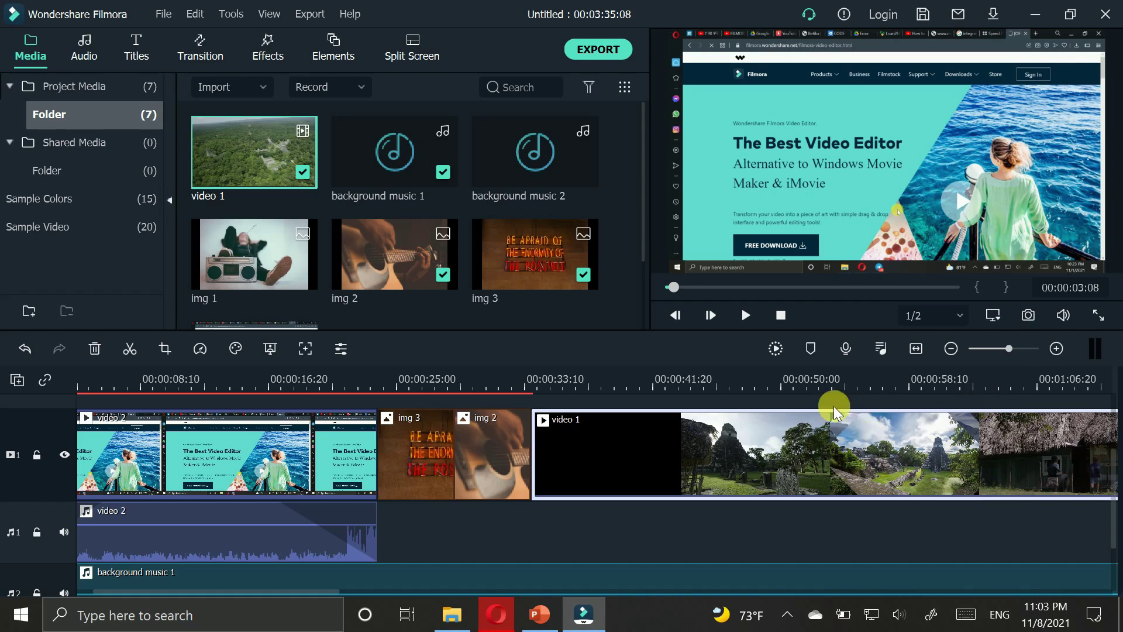
{"action": "left_click", "coordinate": [840, 390]}
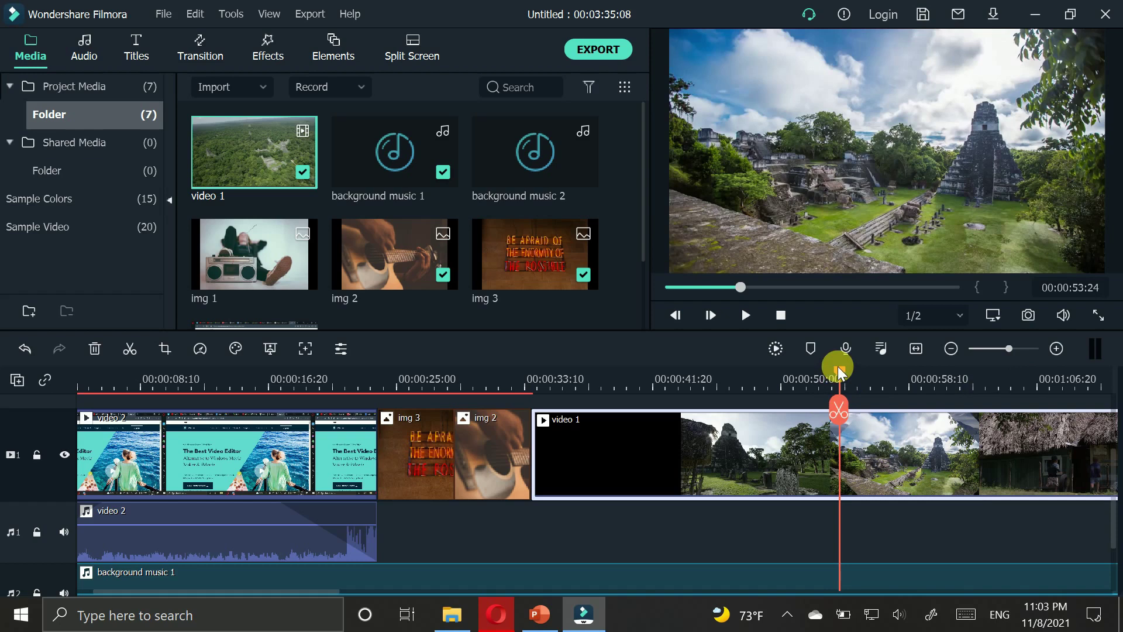
{"action": "mouse_move", "coordinate": [841, 370]}
{"action": "left_mouse_down"}
{"action": "mouse_move", "coordinate": [809, 376]}
{"action": "mouse_move", "coordinate": [825, 377]}
{"action": "left_mouse_up"}
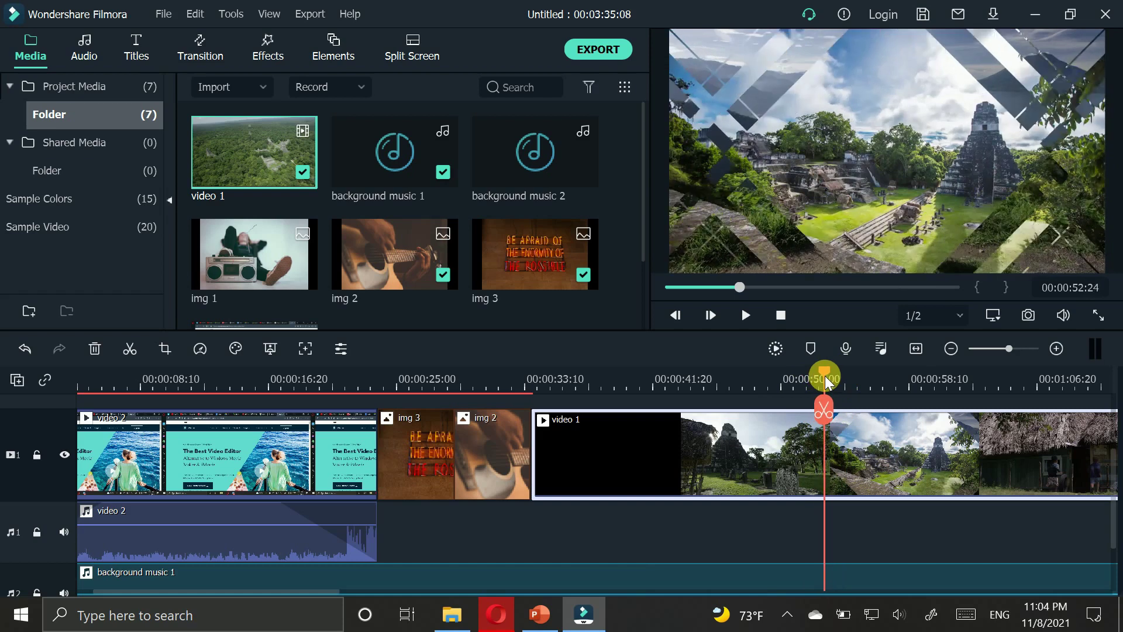
{"action": "right_click", "coordinate": [830, 462]}
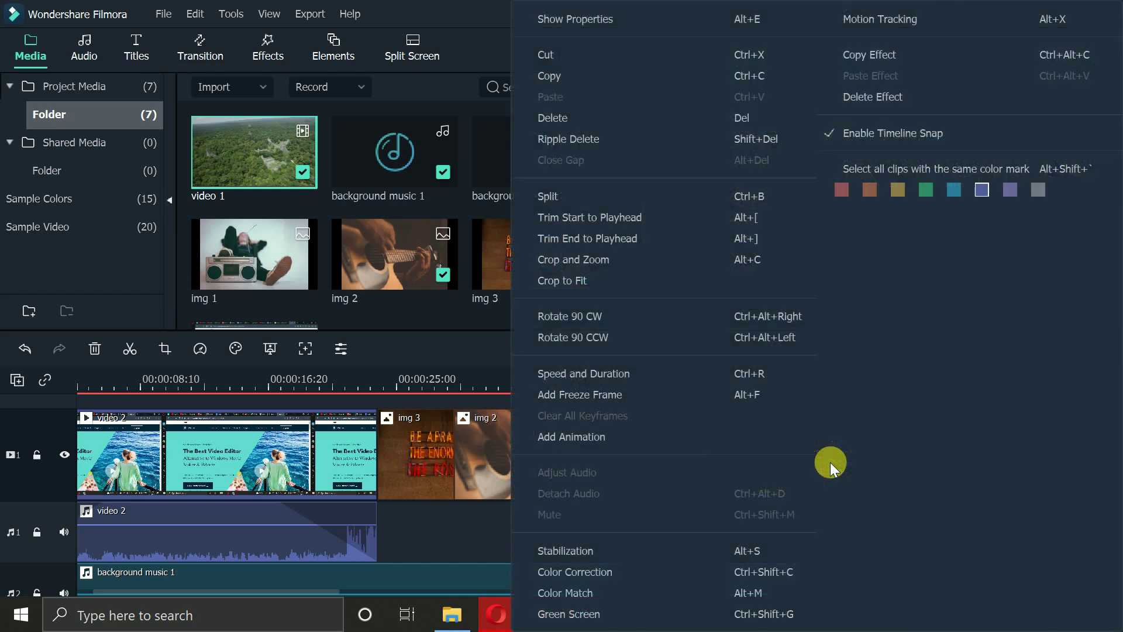
{"action": "left_click", "coordinate": [732, 198]}
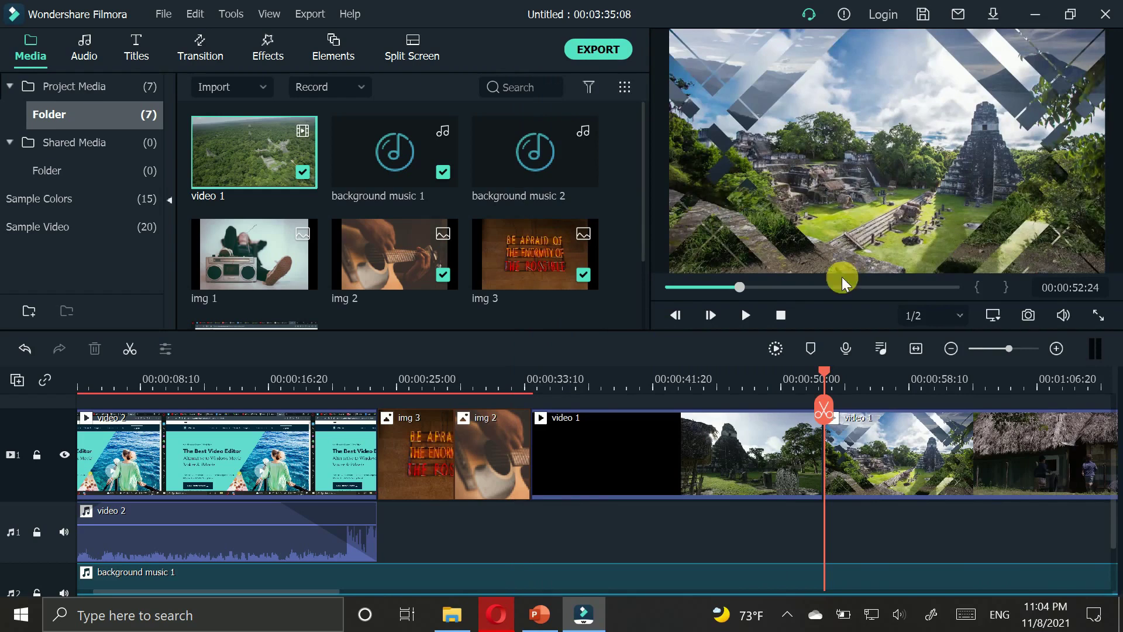
Split video 1 again at 00:00:57:03 and delete the short segment between the two cuts.
{"action": "left_click_drag", "start_coordinate": [822, 385], "coordinate": [890, 402]}
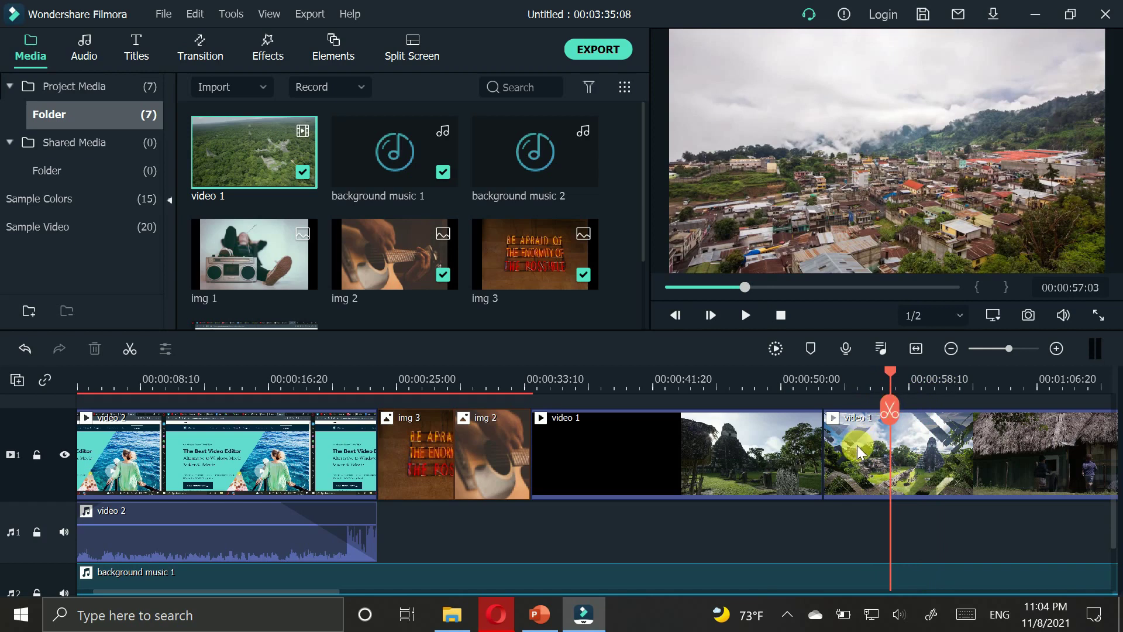
{"action": "right_click", "coordinate": [858, 445]}
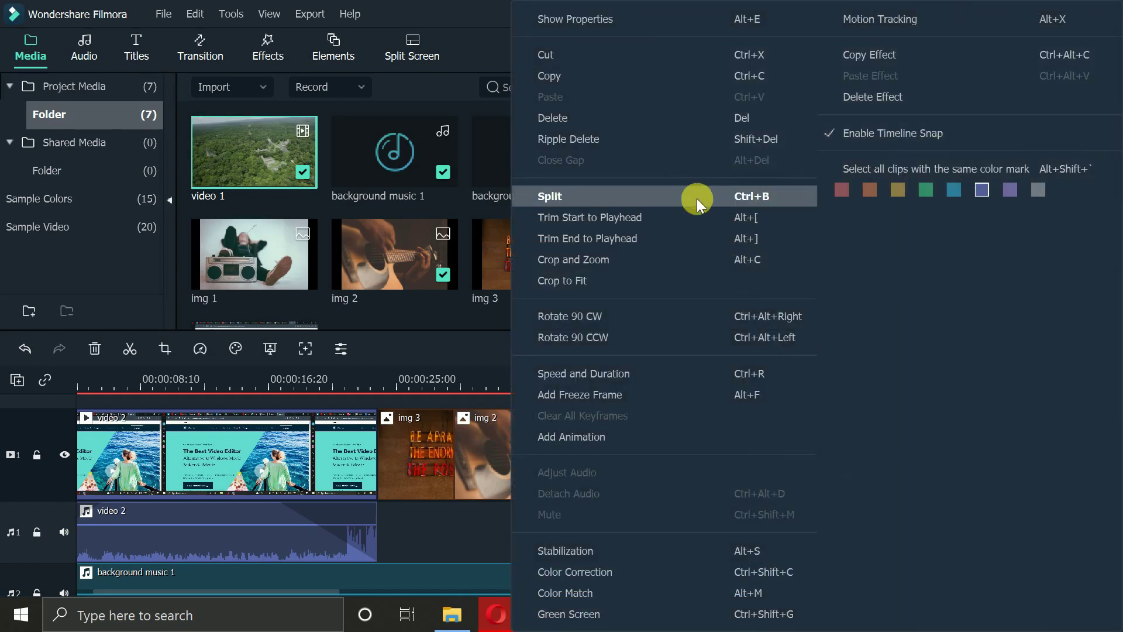
{"action": "left_click", "coordinate": [697, 199]}
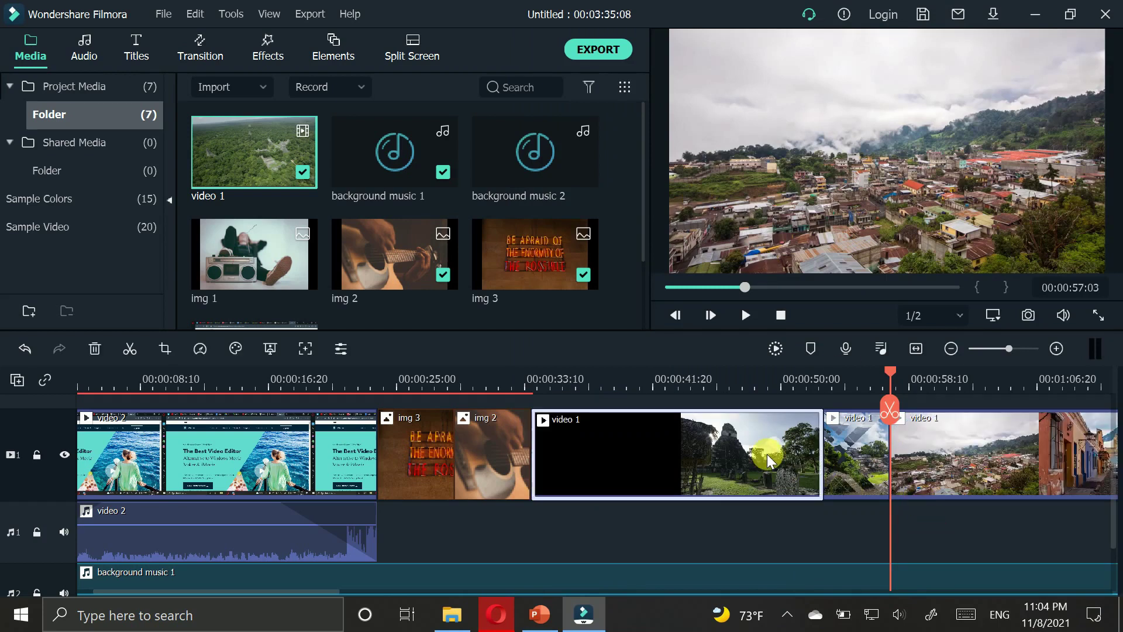
{"action": "left_click", "coordinate": [935, 478]}
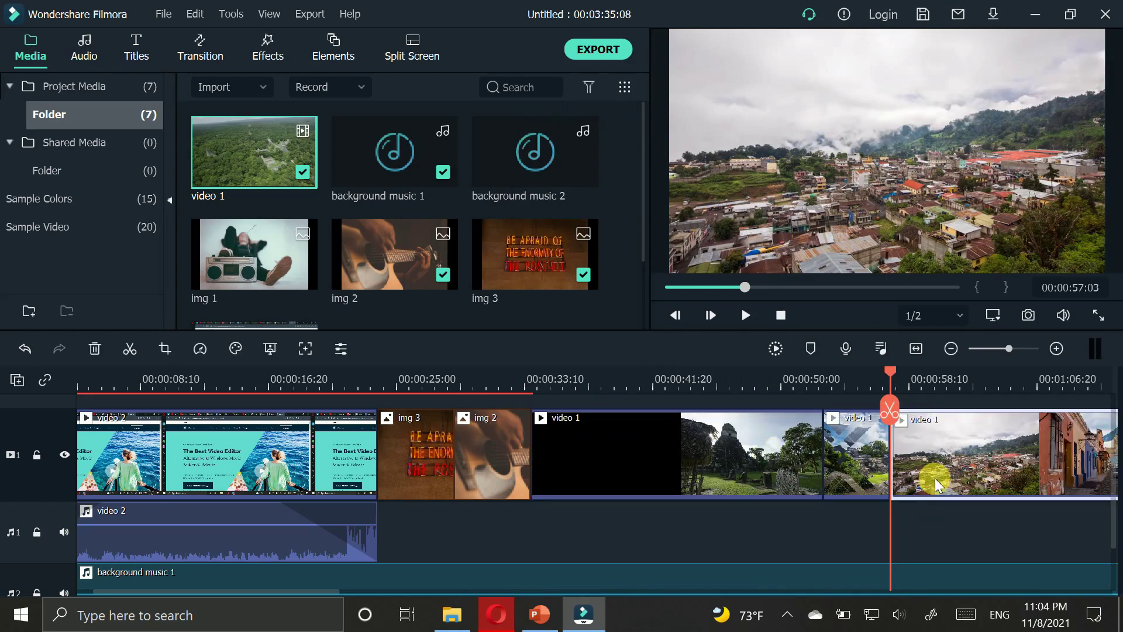
{"action": "left_click", "coordinate": [864, 458]}
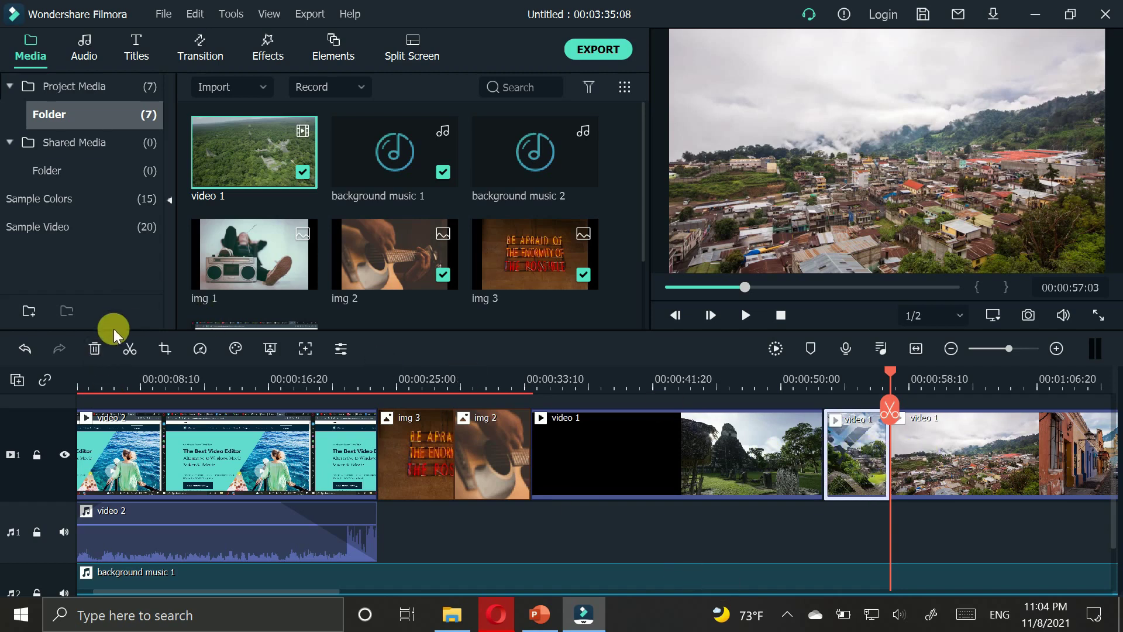
{"action": "left_click", "coordinate": [97, 351]}
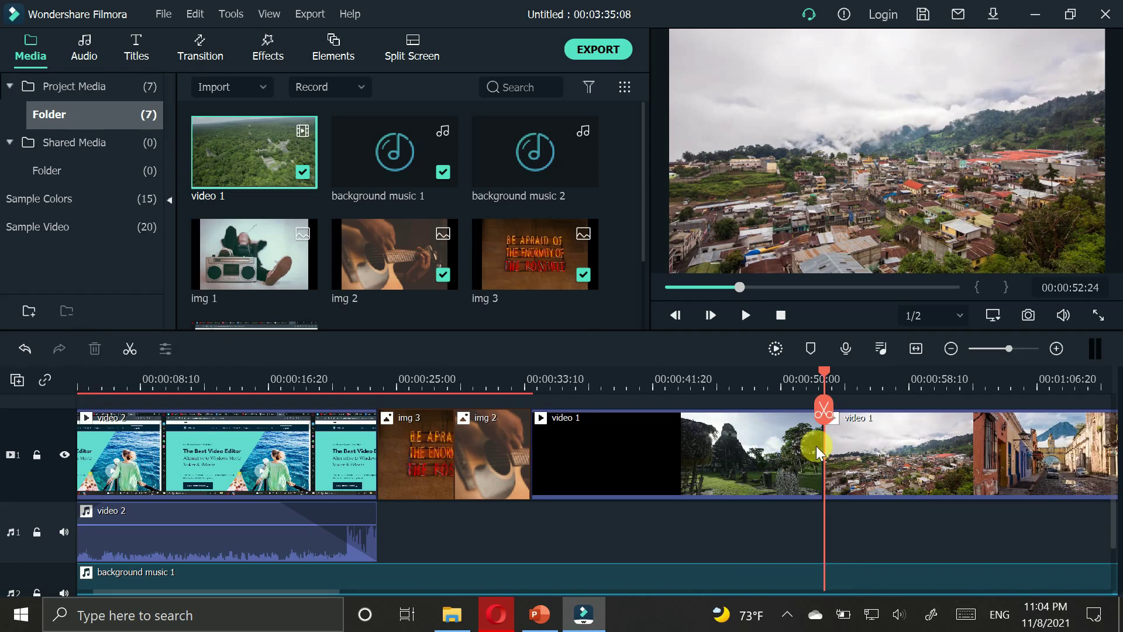
Preview the join between the two remaining video 1 clips, playing from 00:00:51:29 to 00:00:55:24.
{"action": "left_click", "coordinate": [889, 447]}
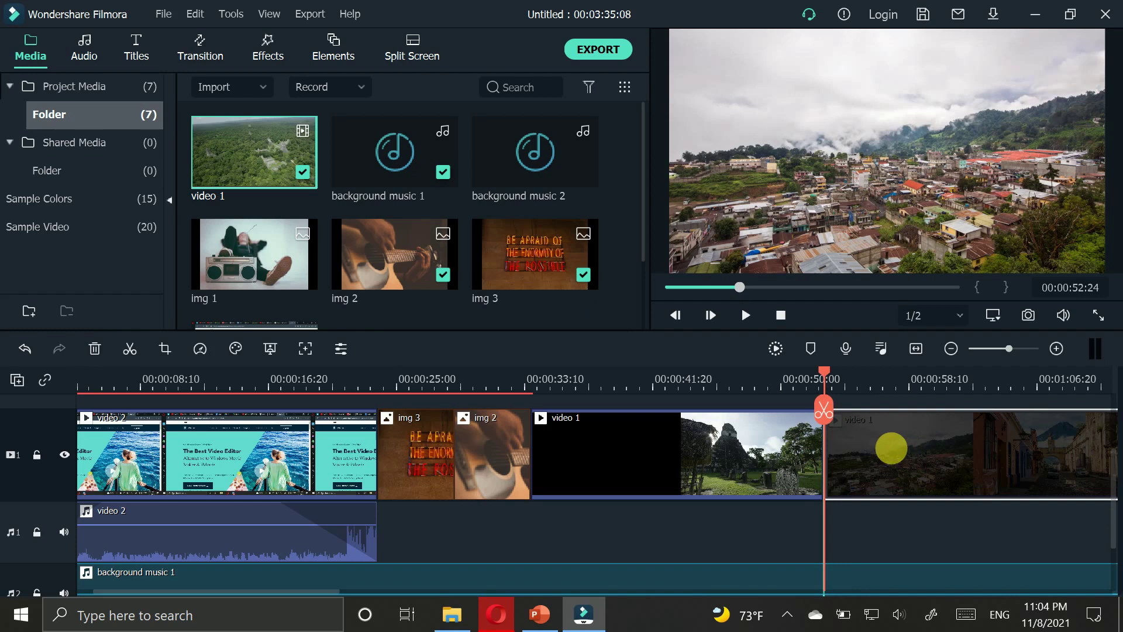
{"action": "left_click_drag", "start_coordinate": [825, 374], "coordinate": [812, 373]}
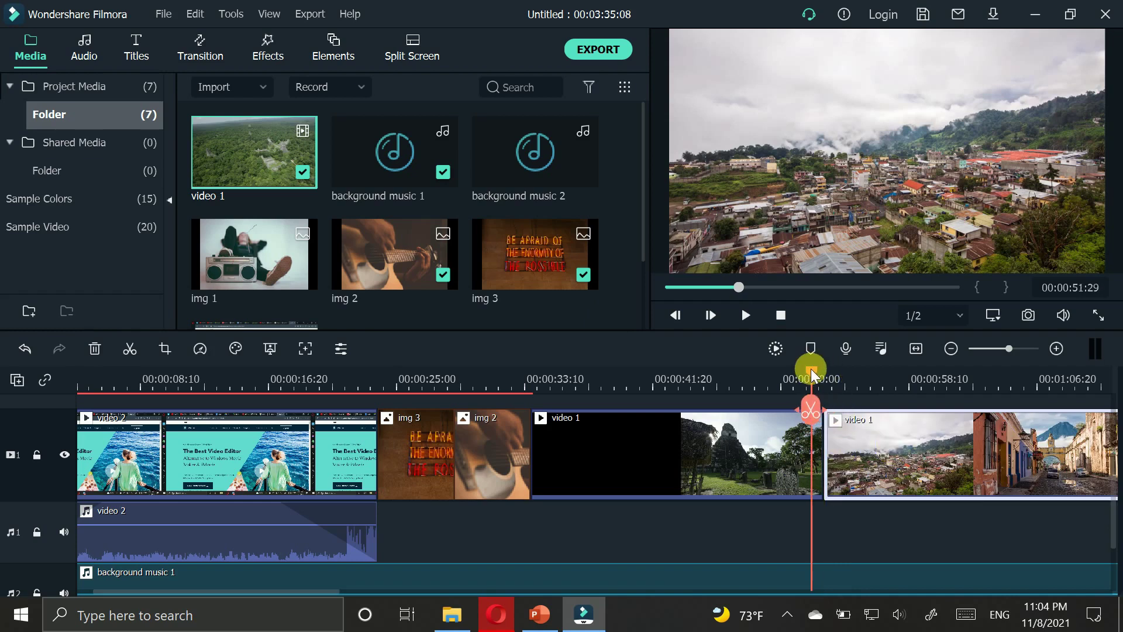
{"action": "key", "text": "space"}
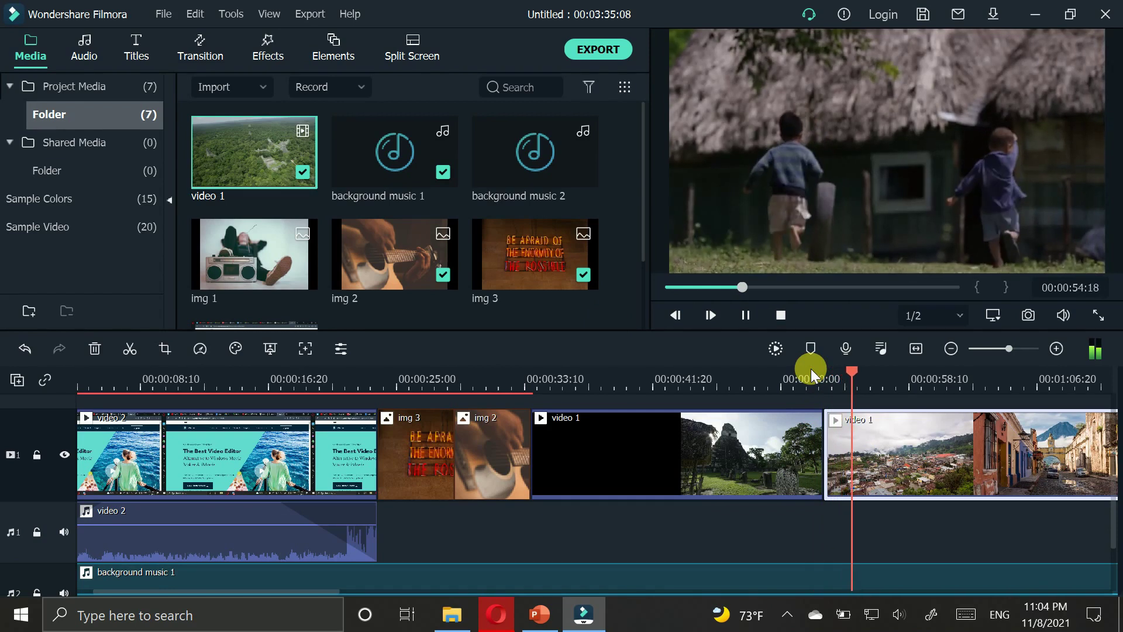
{"action": "key", "text": "space"}
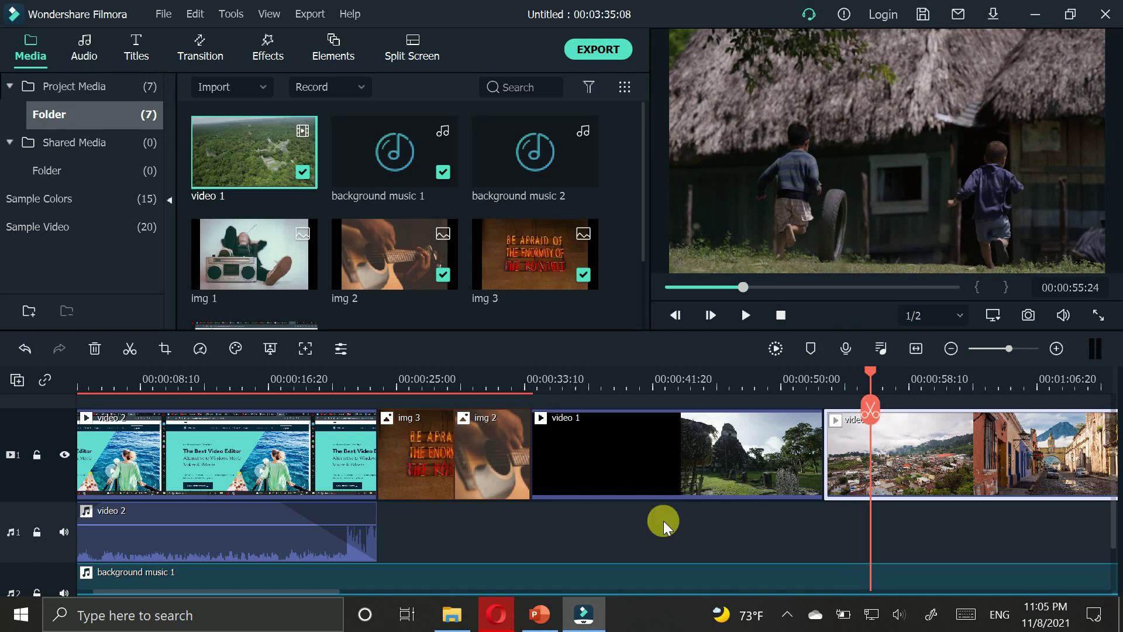
{"action": "scroll", "coordinate": [1108, 515], "scroll_direction": "down", "scroll_amount": 2}
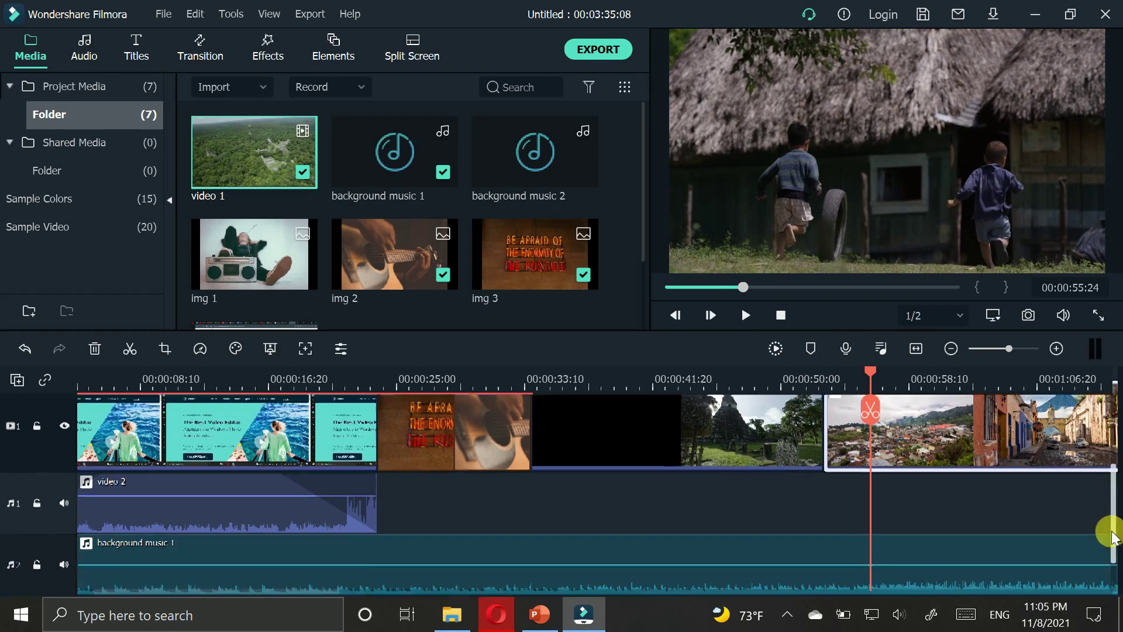
{"action": "scroll", "coordinate": [1115, 492], "scroll_direction": "up", "scroll_amount": 4}
{"action": "scroll", "coordinate": [1114, 498], "scroll_direction": "down", "scroll_amount": 2}
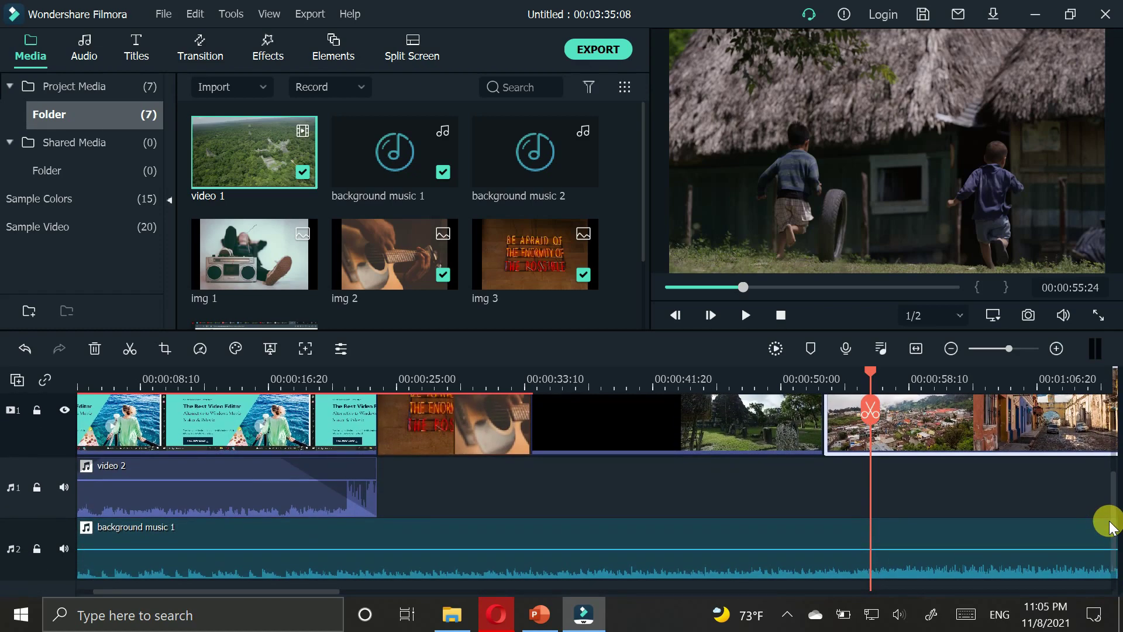
{"action": "scroll", "coordinate": [1109, 515], "scroll_direction": "up", "scroll_amount": 2}
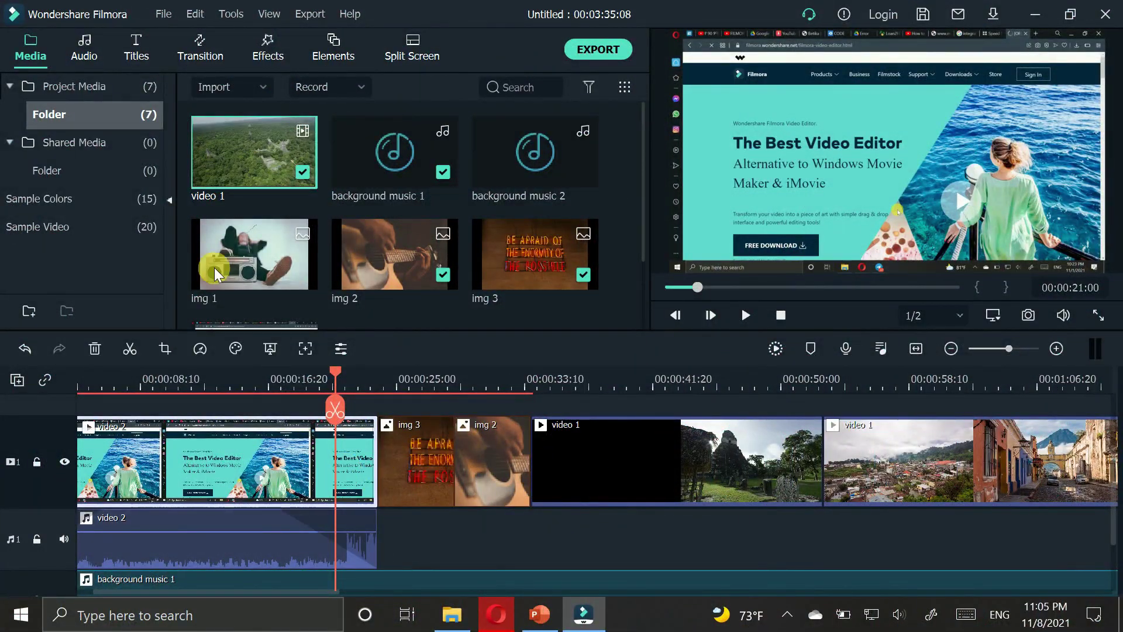
Preview the 3D transition Box Flip 1 and apply it at the join between video 2 and img 3.
{"action": "left_click", "coordinate": [200, 58]}
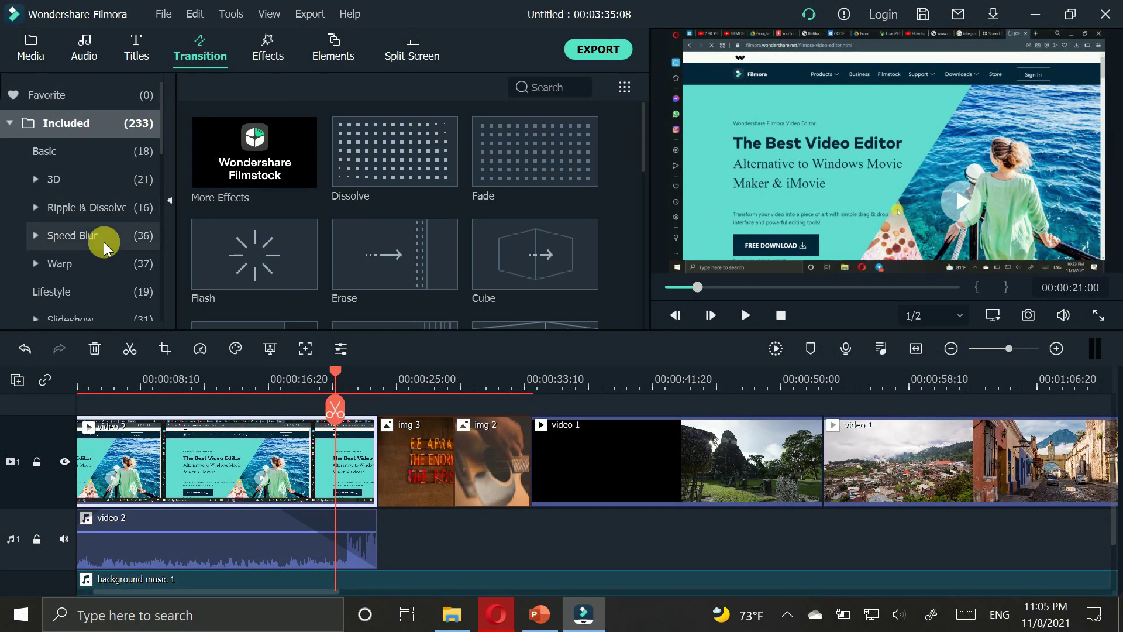
{"action": "left_click", "coordinate": [94, 177]}
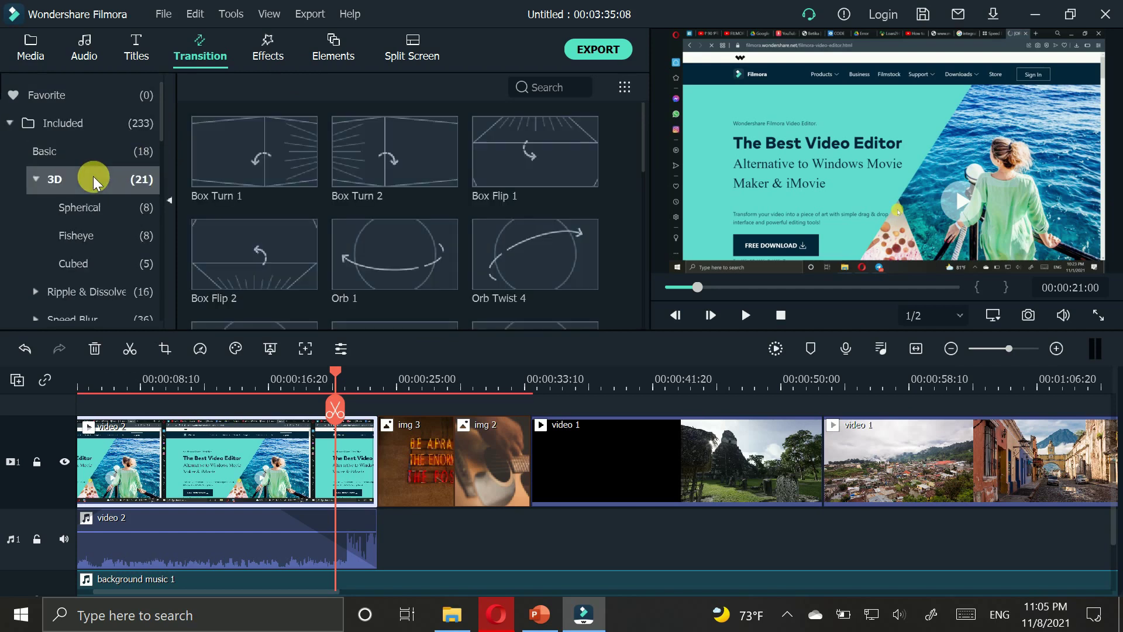
{"action": "left_click", "coordinate": [539, 163]}
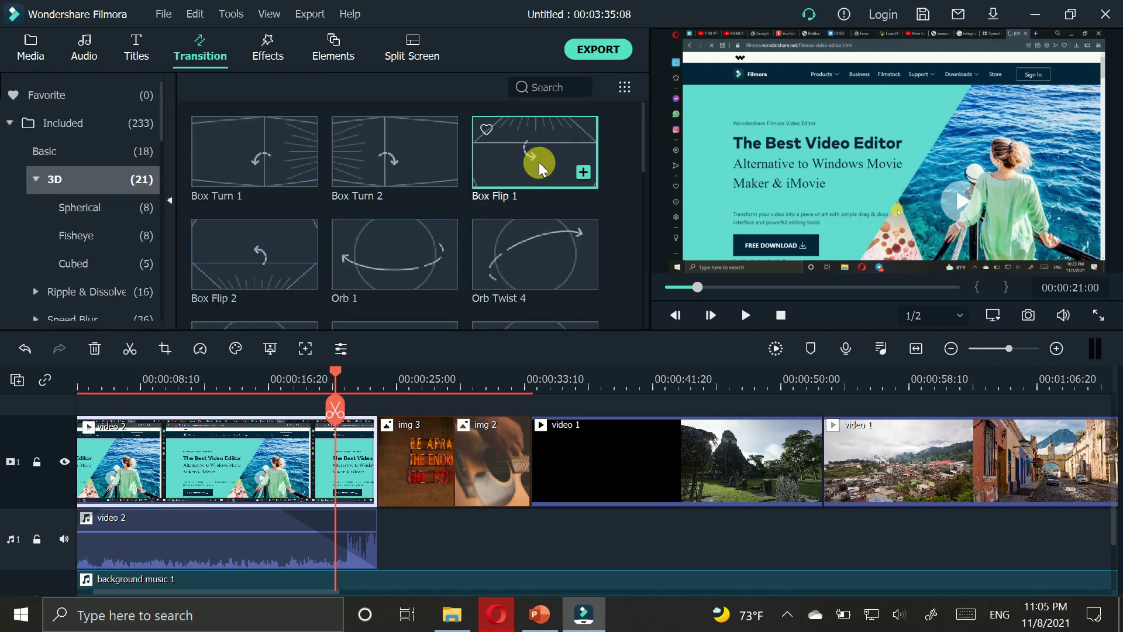
{"action": "left_click", "coordinate": [575, 178]}
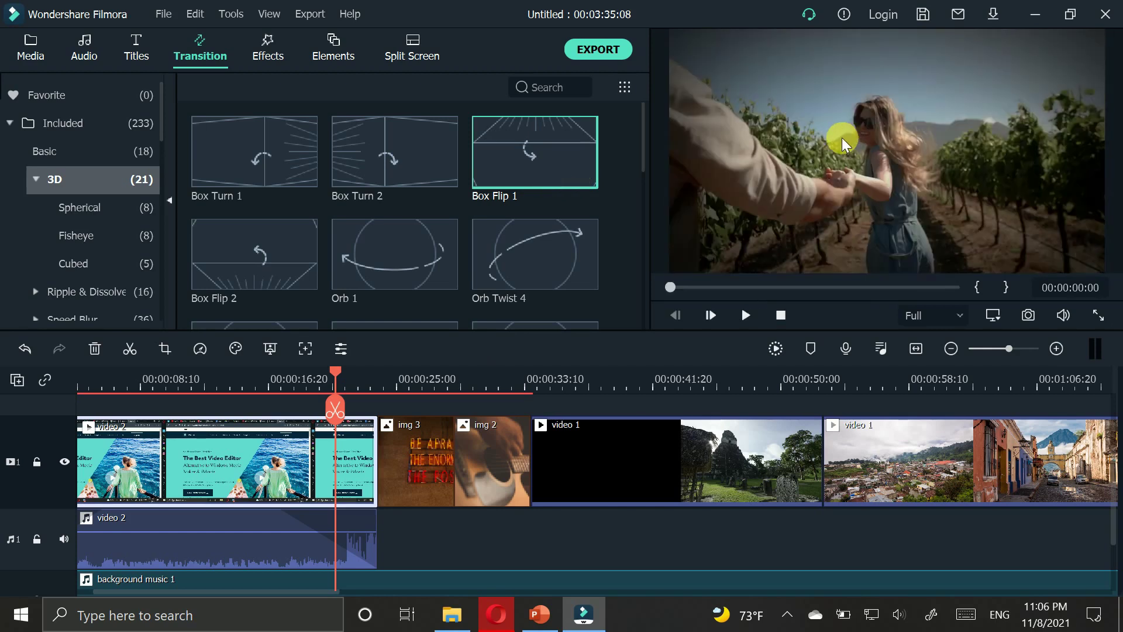
{"action": "left_click", "coordinate": [578, 185]}
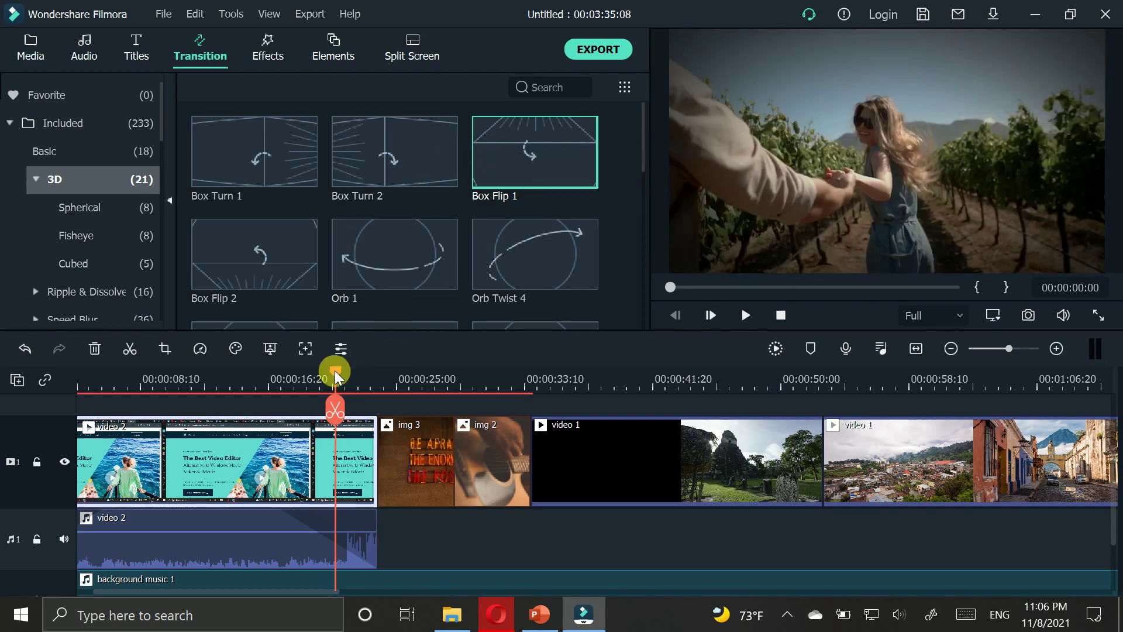
{"action": "left_click_drag", "start_coordinate": [332, 369], "coordinate": [372, 373]}
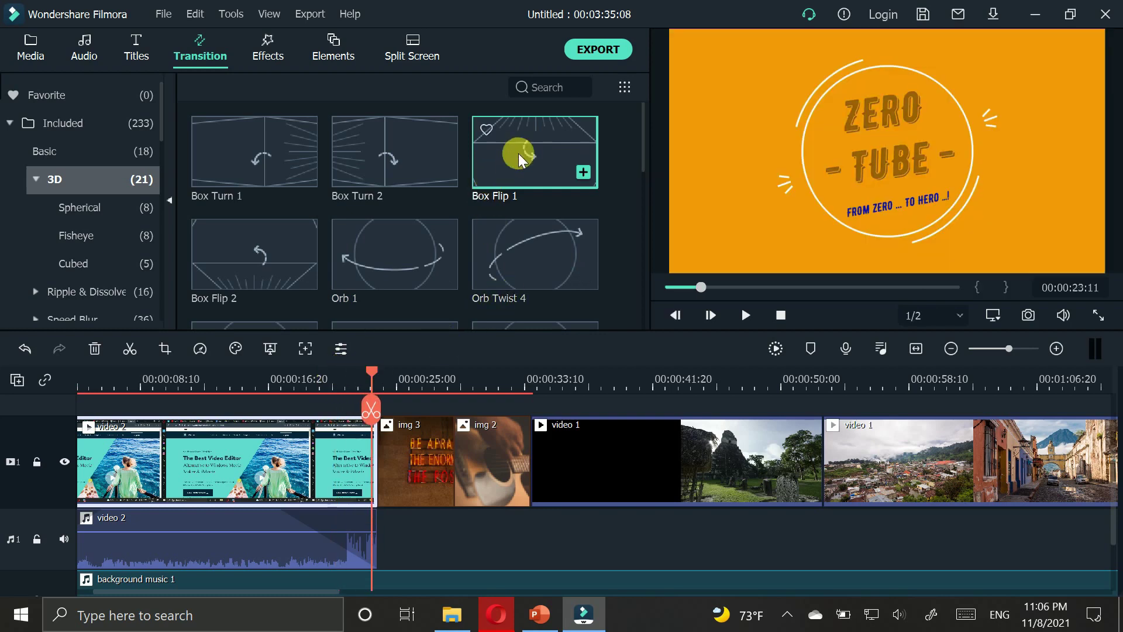
{"action": "left_click_drag", "start_coordinate": [520, 146], "coordinate": [378, 454]}
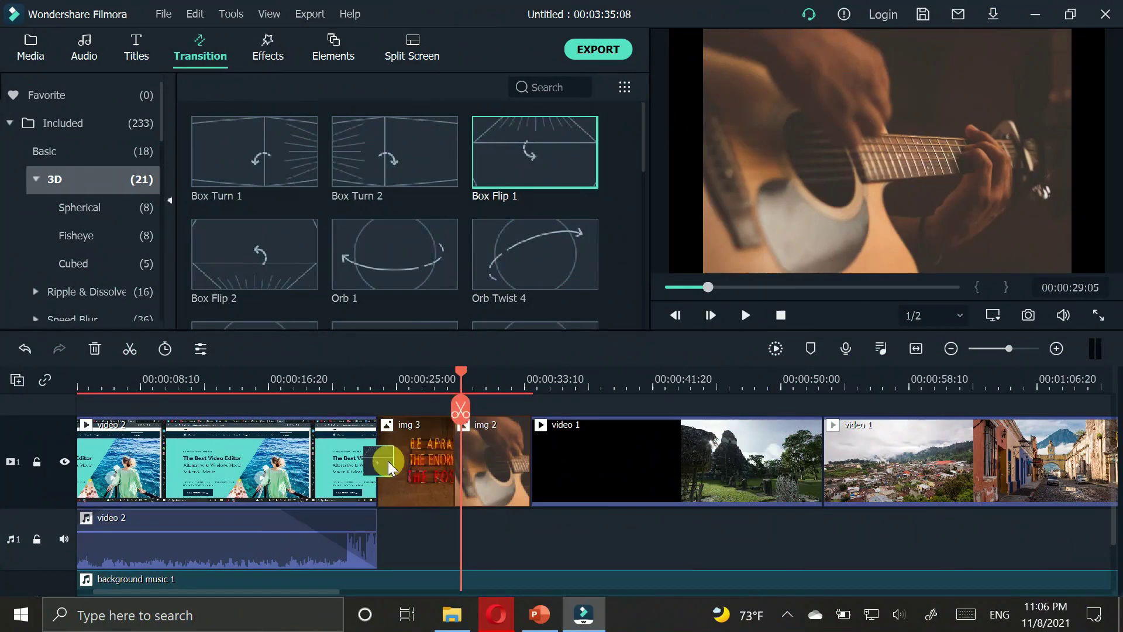
{"action": "left_click_drag", "start_coordinate": [393, 462], "coordinate": [417, 478]}
{"action": "left_click_drag", "start_coordinate": [459, 379], "coordinate": [445, 380]}
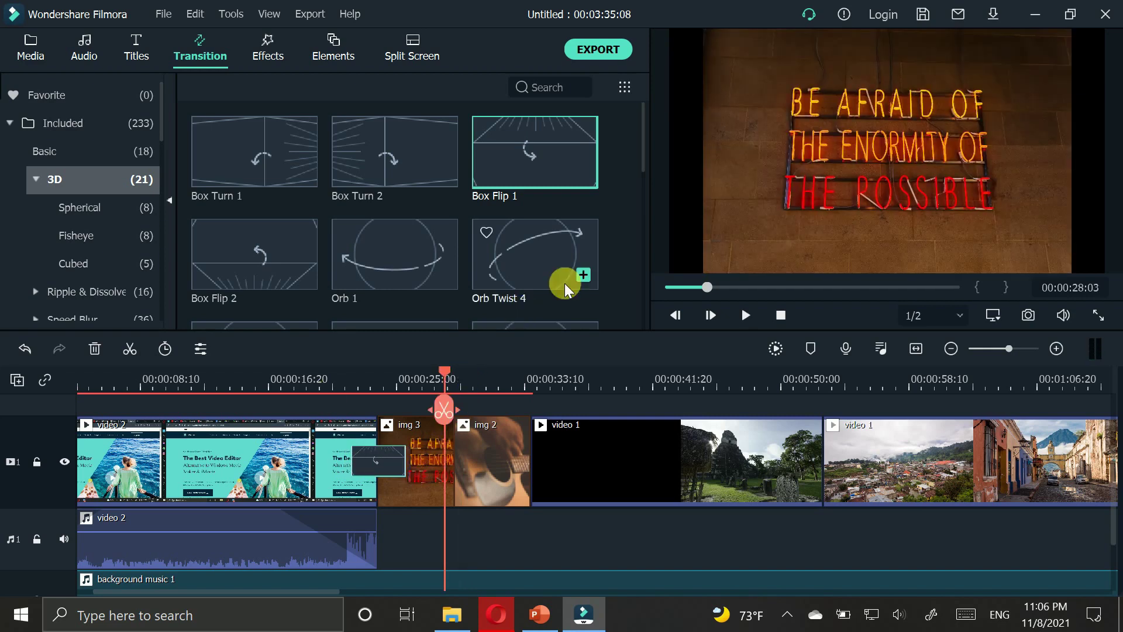
Preview the Fisheye Roll 8 transition and apply it at the join between img 3 and img 2.
{"action": "left_click", "coordinate": [76, 248]}
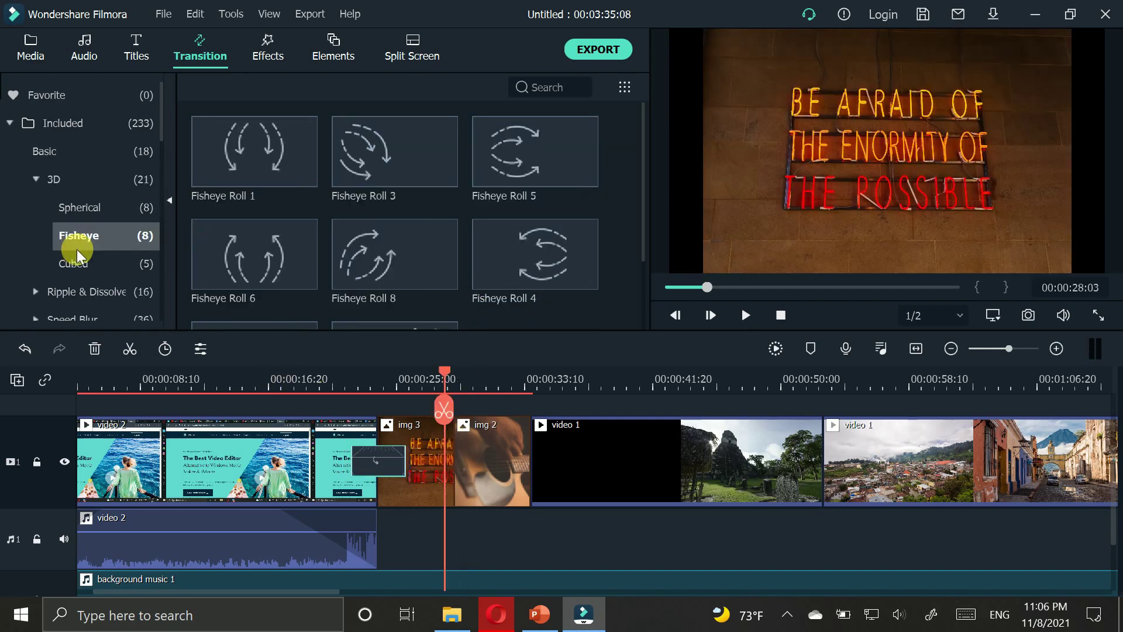
{"action": "left_click", "coordinate": [378, 138]}
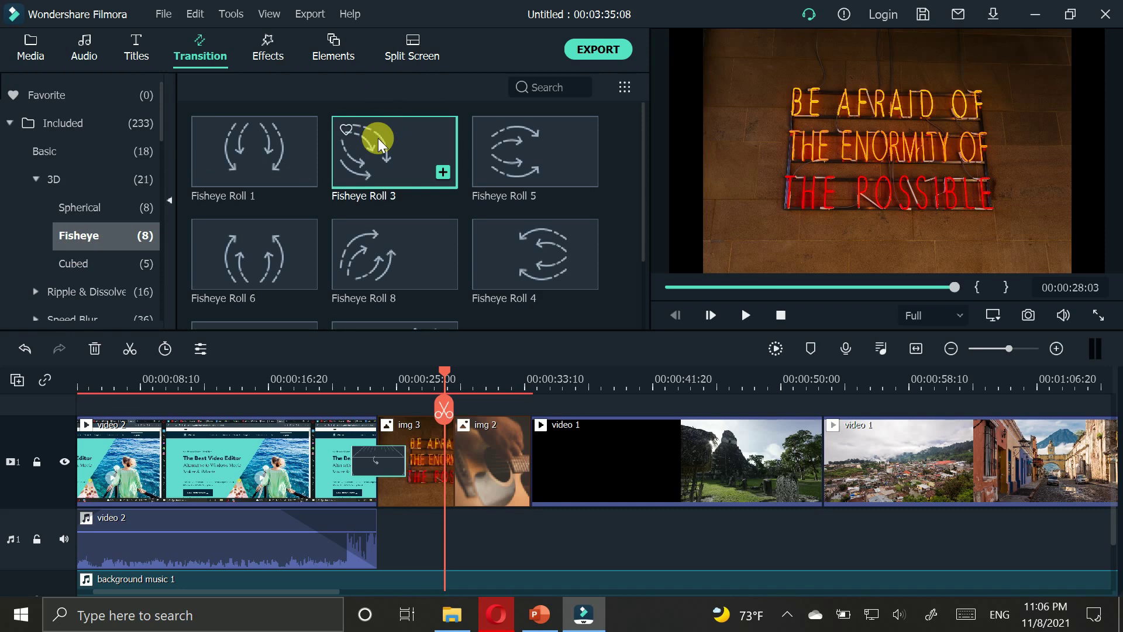
{"action": "left_click", "coordinate": [381, 256]}
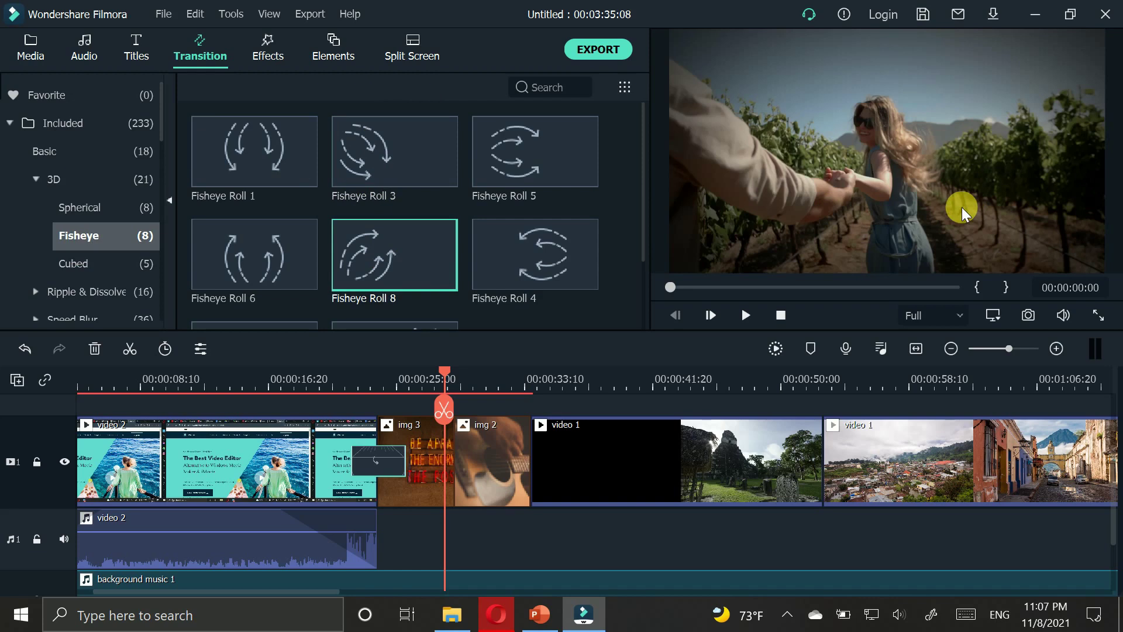
{"action": "mouse_move", "coordinate": [418, 275]}
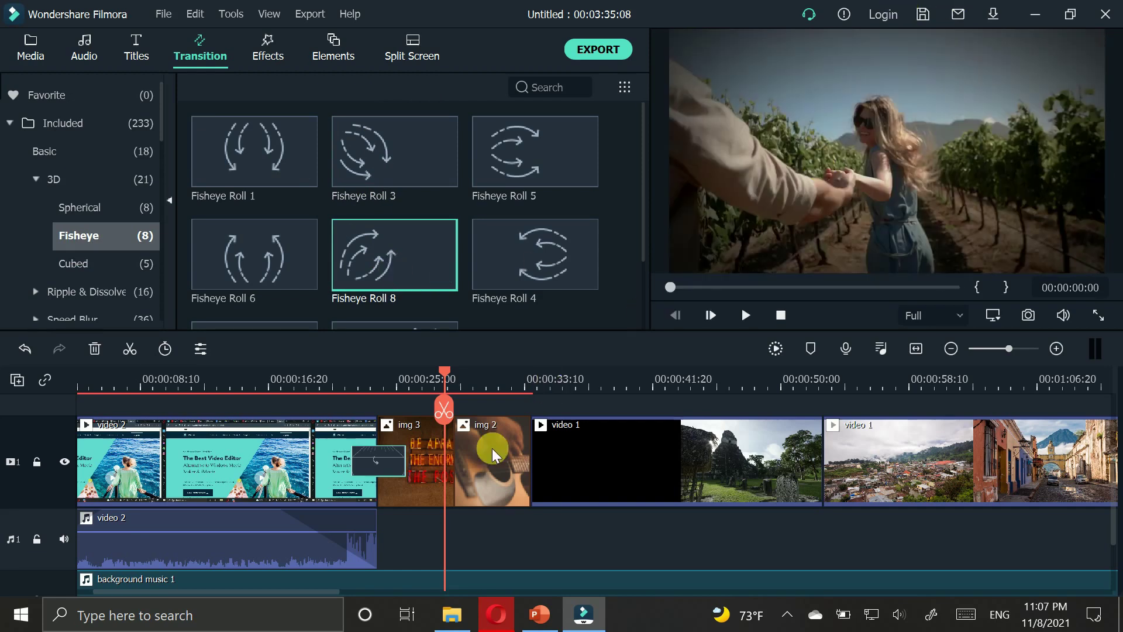
{"action": "left_click_drag", "start_coordinate": [396, 268], "coordinate": [444, 449]}
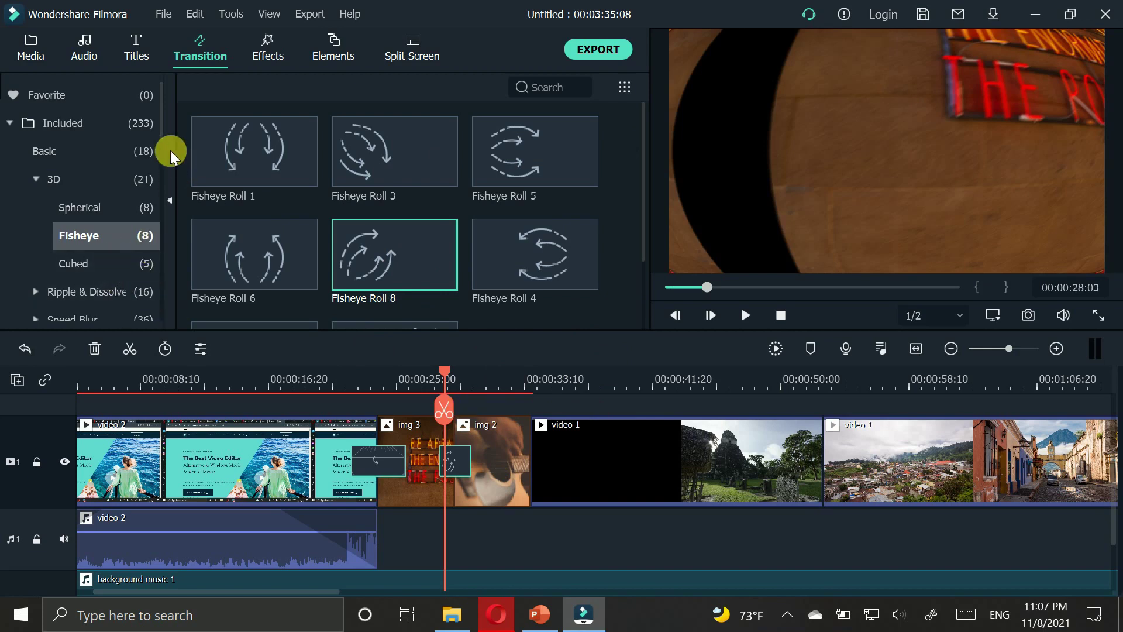
Apply the Warp transition Wormhole 3 at the start of the first video 1 clip, right after img 2.
{"action": "scroll", "coordinate": [162, 150], "scroll_direction": "down", "scroll_amount": 2}
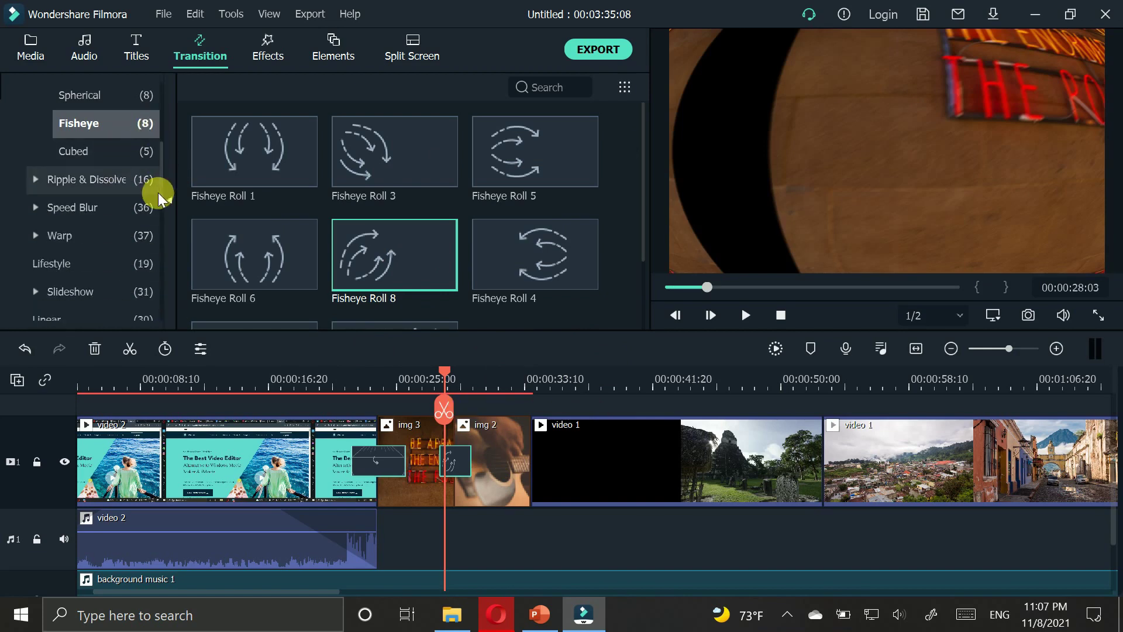
{"action": "left_click", "coordinate": [110, 227]}
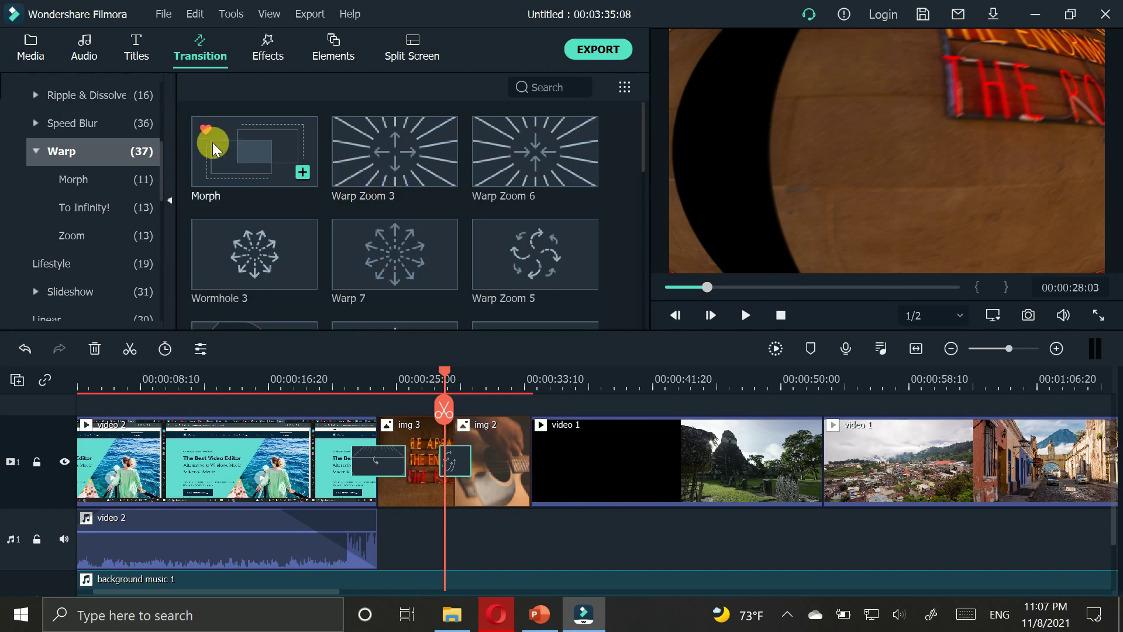
{"action": "left_click", "coordinate": [273, 265]}
{"action": "left_click_drag", "start_coordinate": [273, 270], "coordinate": [540, 467]}
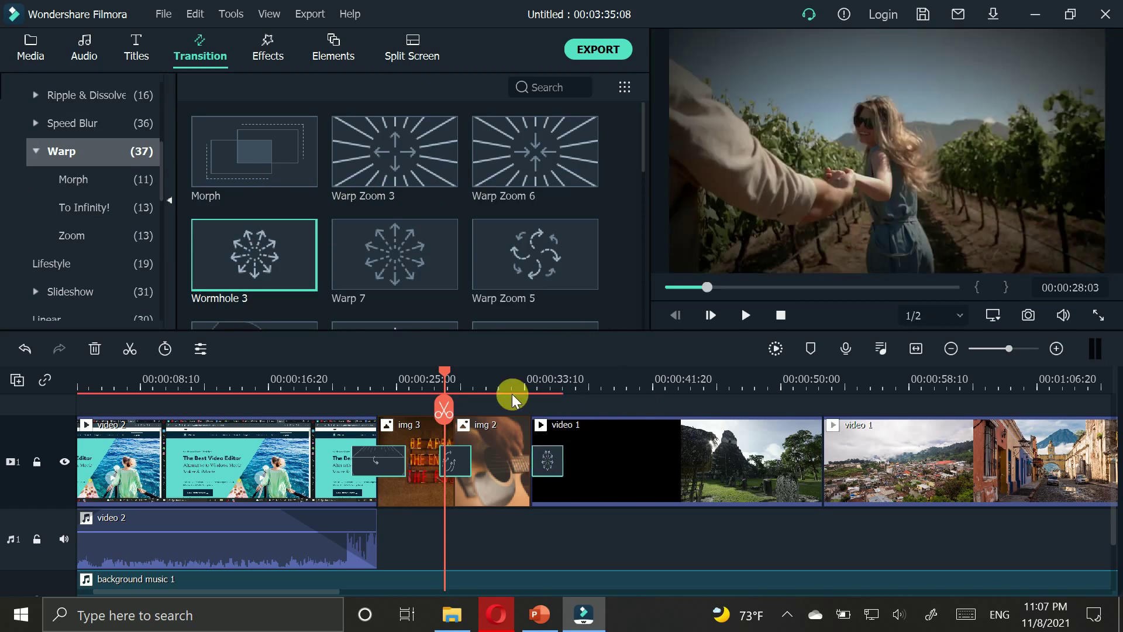
Play back the images and the start of video 1 to check the added transitions, pausing at 00:00:40:01.
{"action": "left_click", "coordinate": [445, 378]}
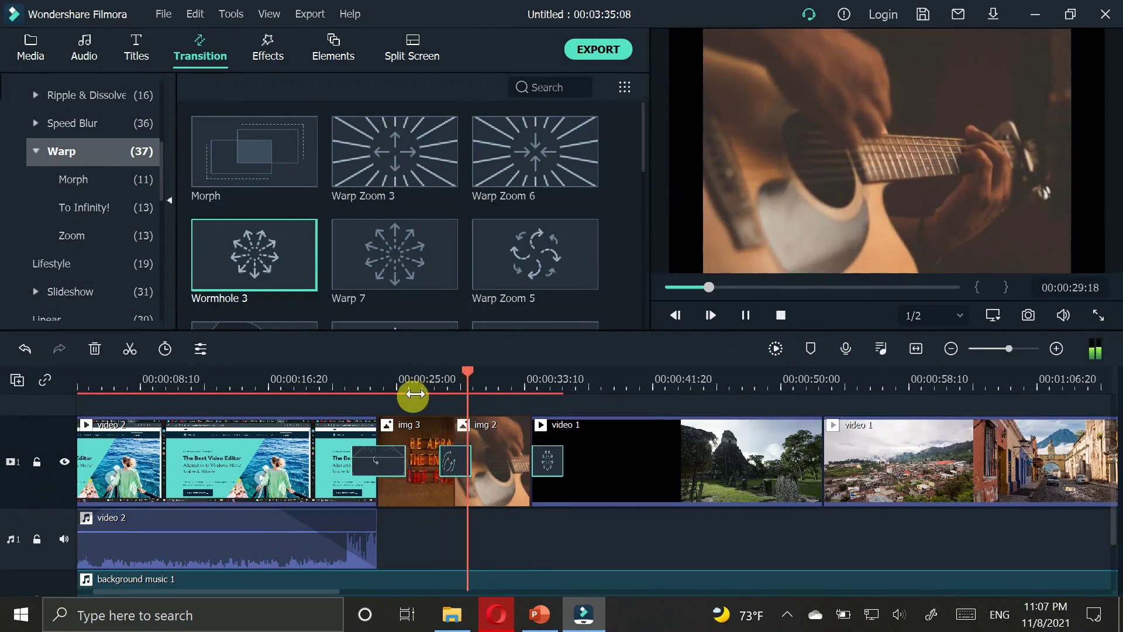
{"action": "left_click", "coordinate": [414, 394]}
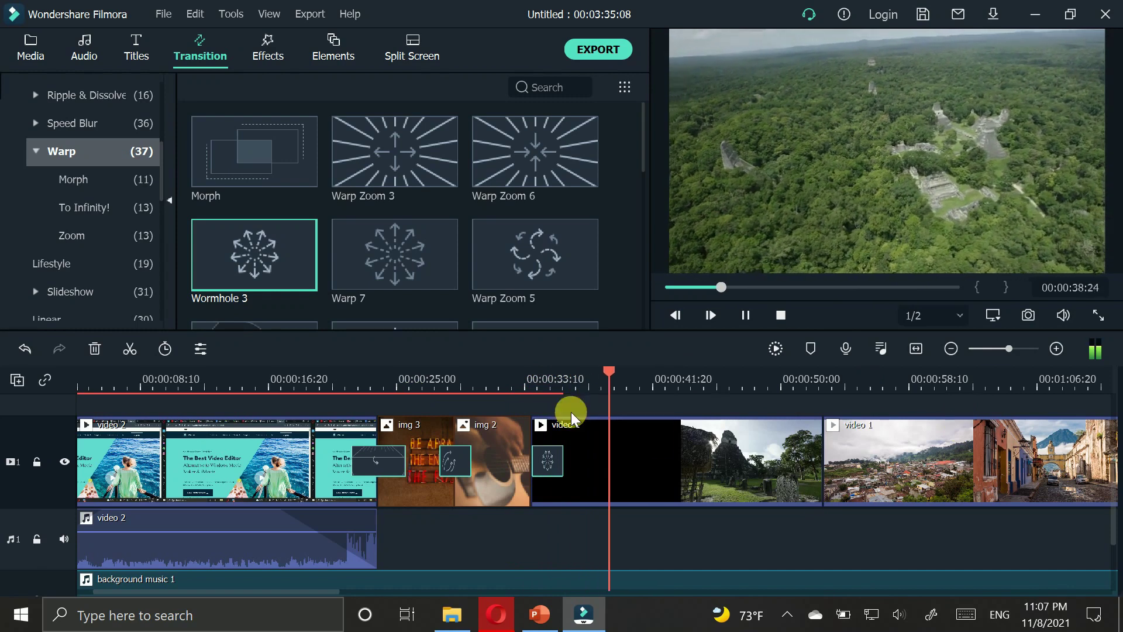
{"action": "key", "text": "space"}
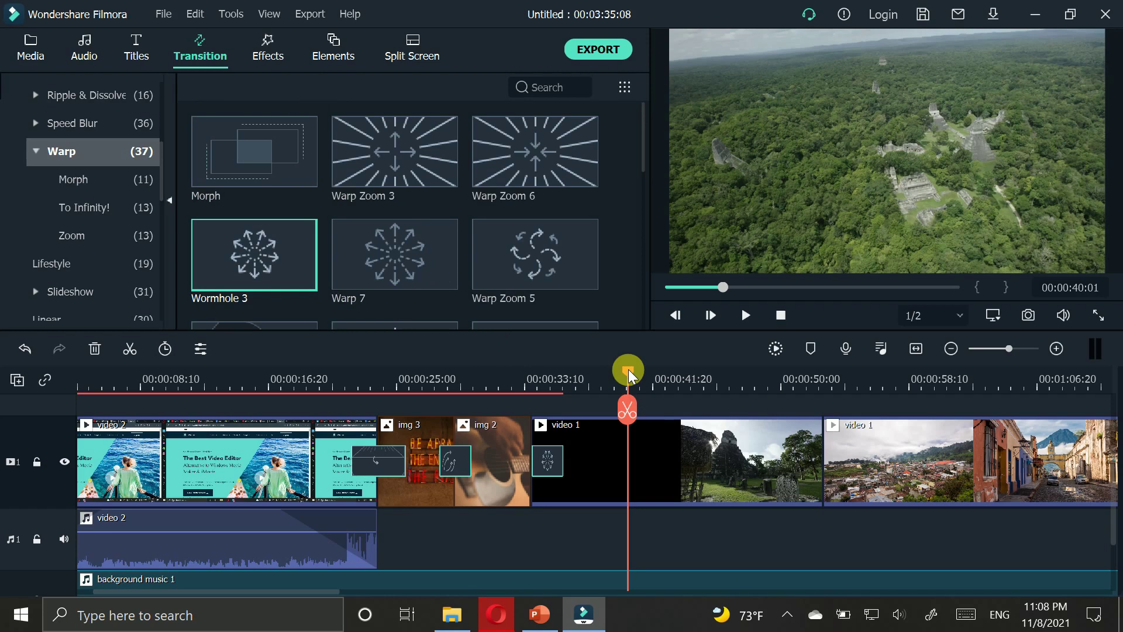
Browse the title templates and place the Openers template Opener 2 on the track directly above img 2.
{"action": "left_click", "coordinate": [138, 49]}
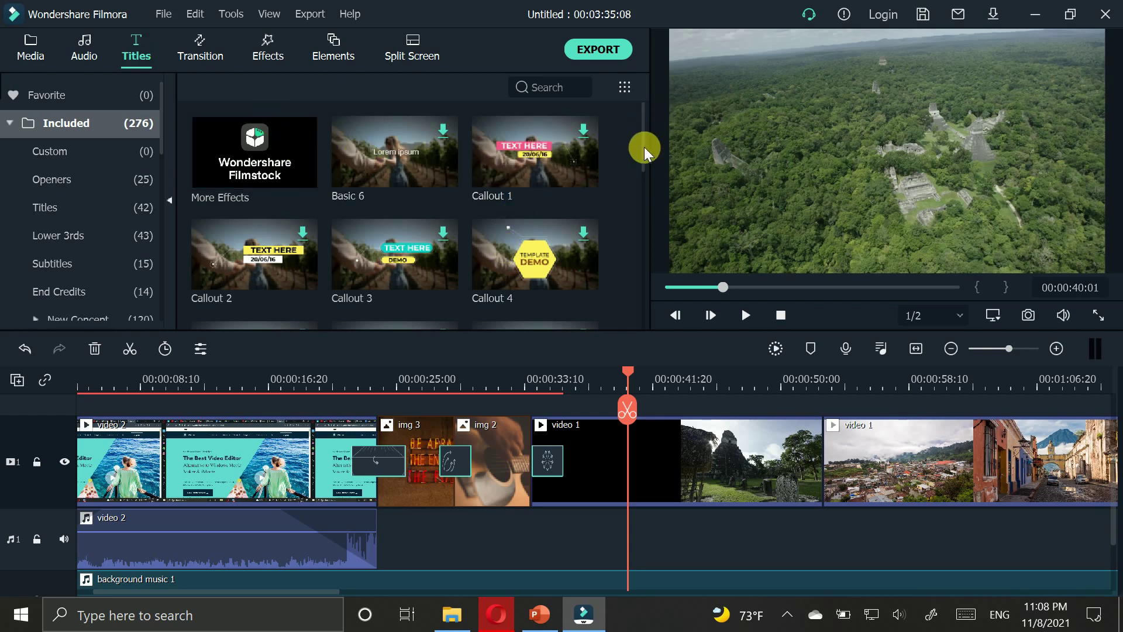
{"action": "left_click_drag", "start_coordinate": [644, 167], "coordinate": [645, 255]}
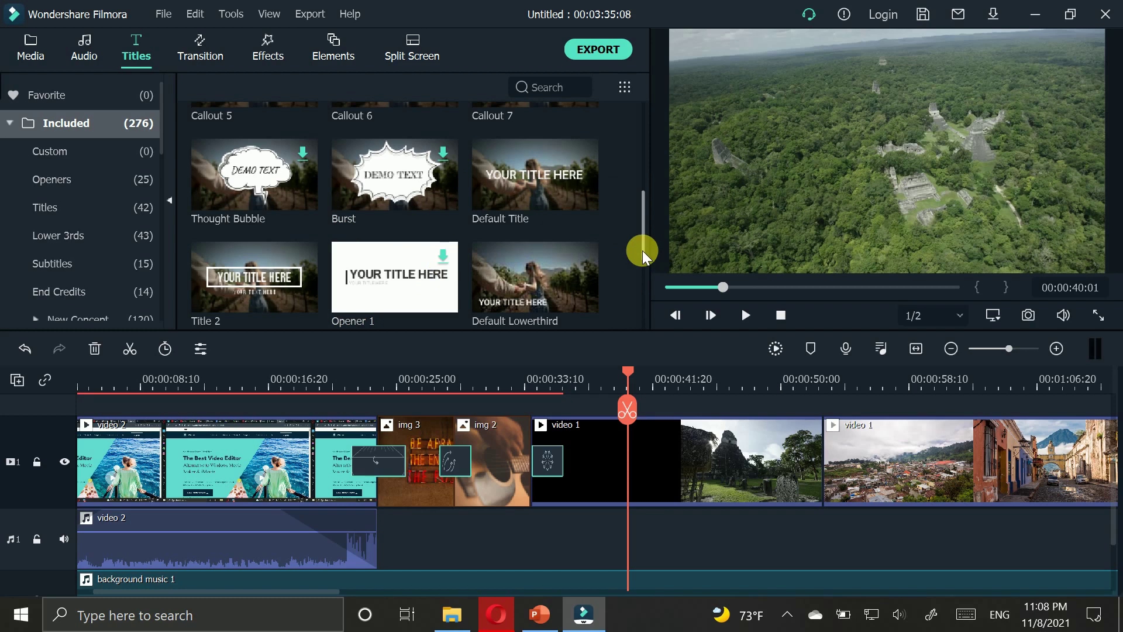
{"action": "left_click_drag", "start_coordinate": [643, 250], "coordinate": [638, 177]}
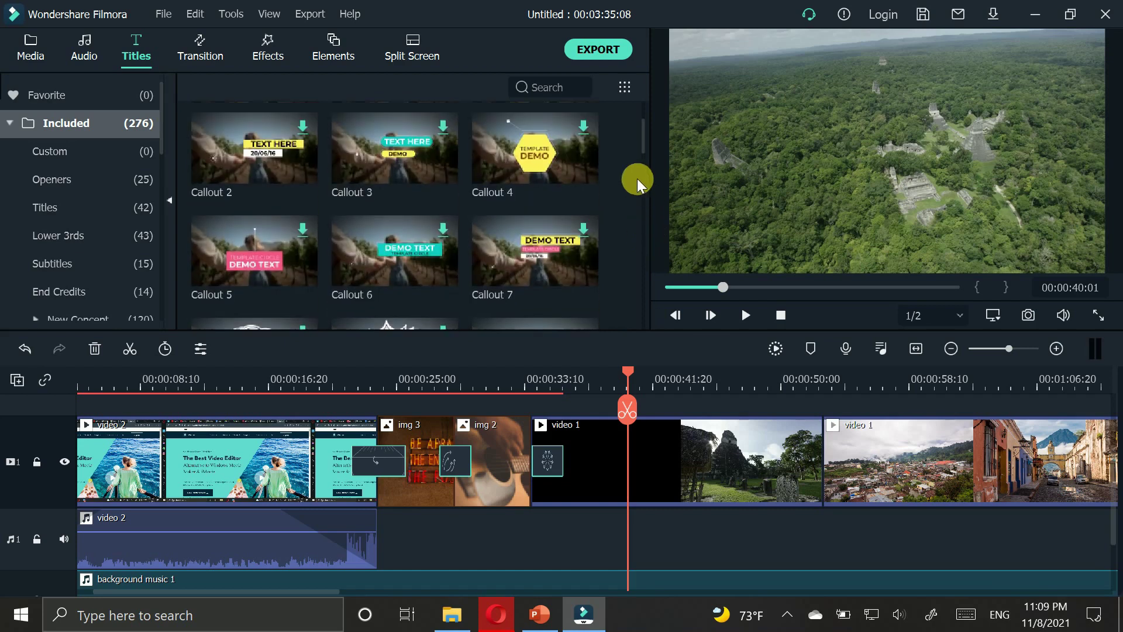
{"action": "left_click", "coordinate": [76, 168]}
{"action": "left_click", "coordinate": [70, 157]}
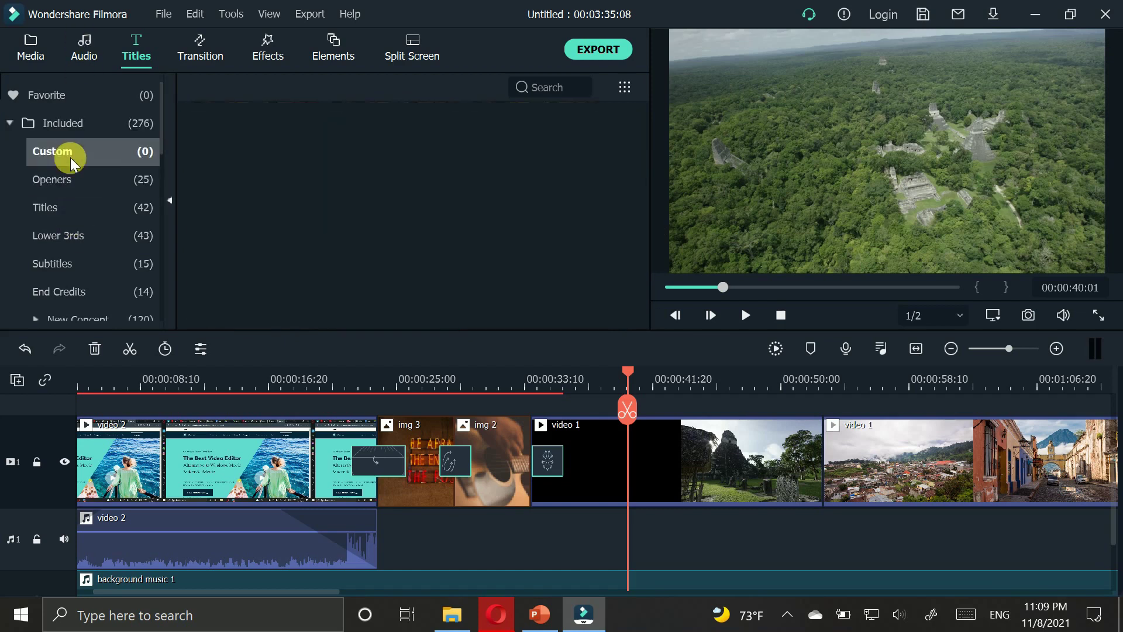
{"action": "left_click", "coordinate": [63, 177]}
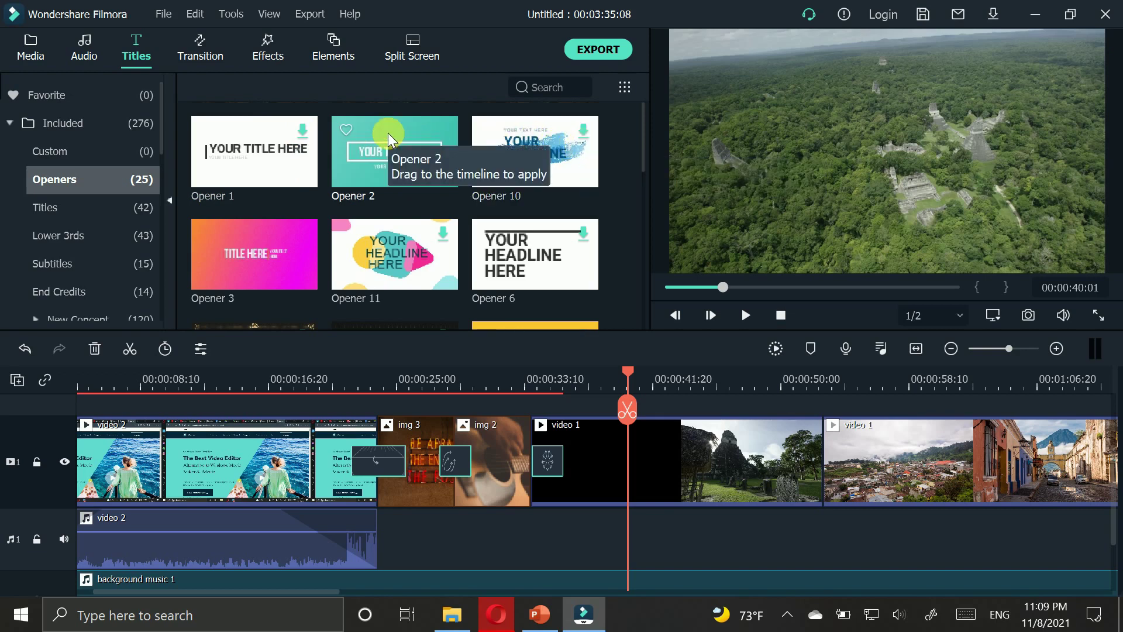
{"action": "left_click", "coordinate": [404, 167]}
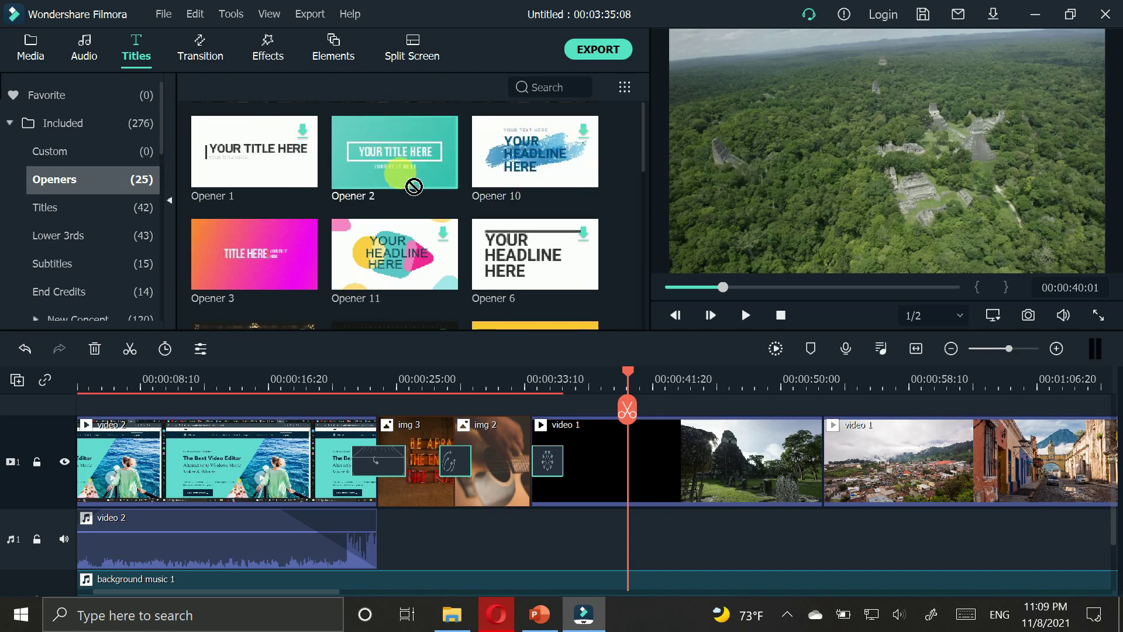
{"action": "left_click_drag", "start_coordinate": [400, 159], "coordinate": [457, 437]}
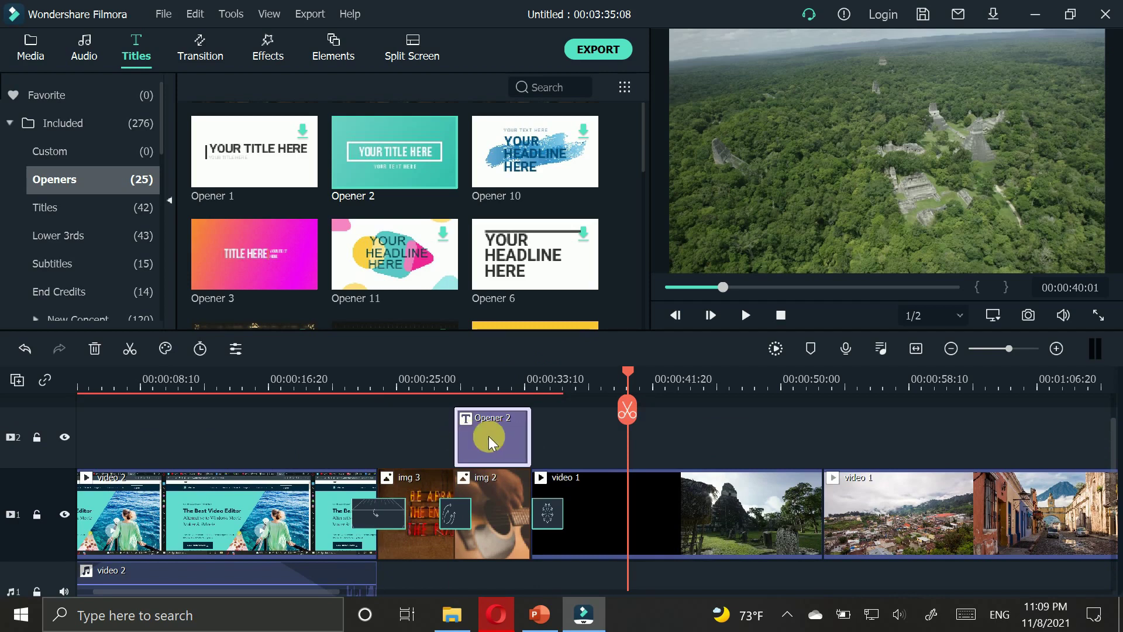
Preview the Opener 2 title template from the library.
{"action": "left_click", "coordinate": [374, 152]}
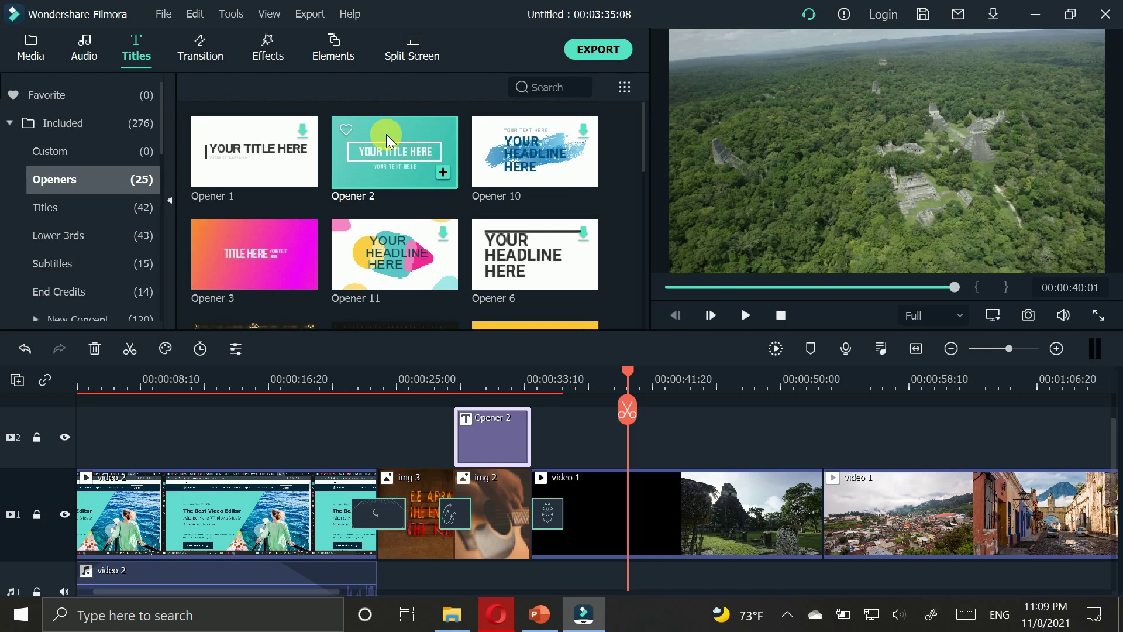
{"action": "left_click", "coordinate": [386, 134]}
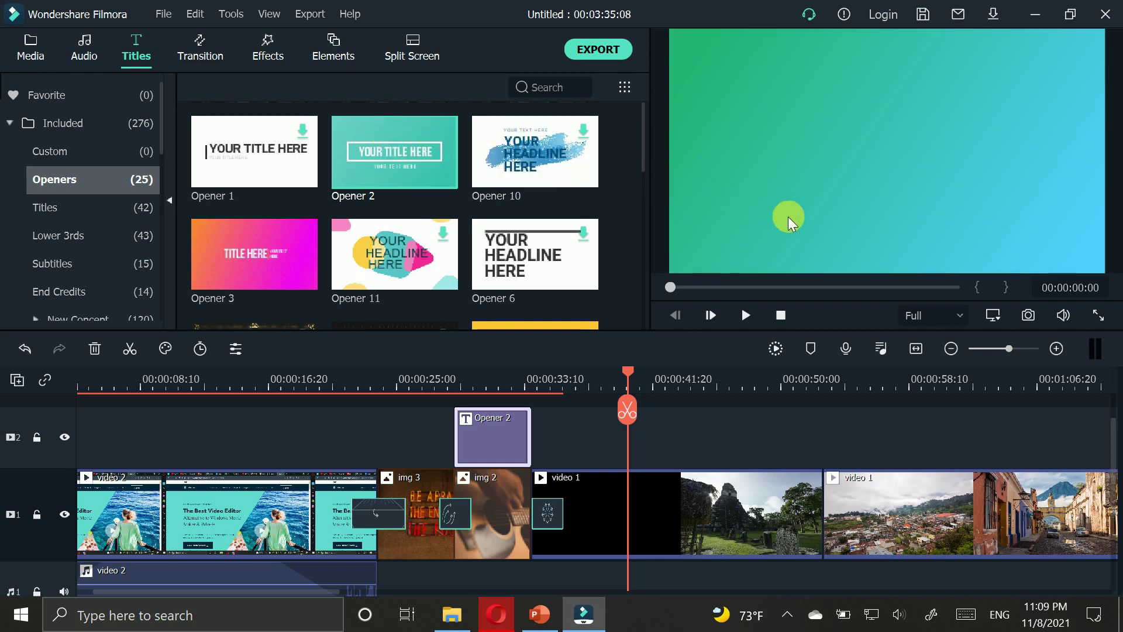
{"action": "left_click", "coordinate": [746, 315]}
{"action": "left_click", "coordinate": [557, 430]}
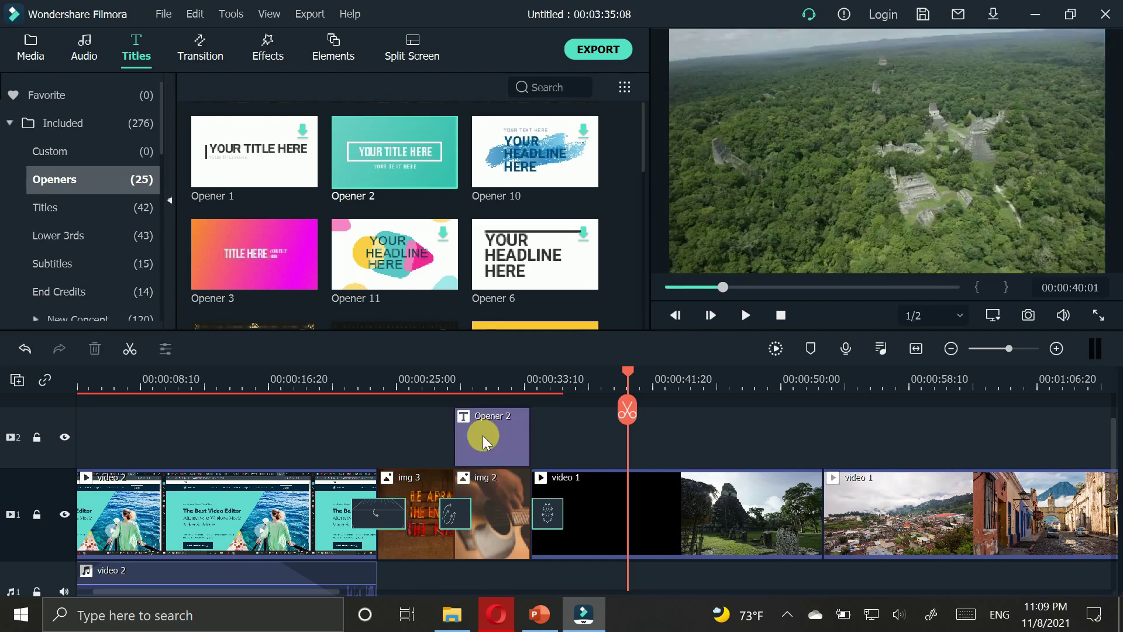
Open the Opener 2 clip above img 2 for editing and replace its main title text with "hi guys".
{"action": "mouse_move", "coordinate": [482, 435]}
{"action": "left_mouse_down"}
{"action": "mouse_move", "coordinate": [368, 440]}
{"action": "mouse_move", "coordinate": [509, 434]}
{"action": "mouse_move", "coordinate": [490, 433]}
{"action": "left_mouse_up"}
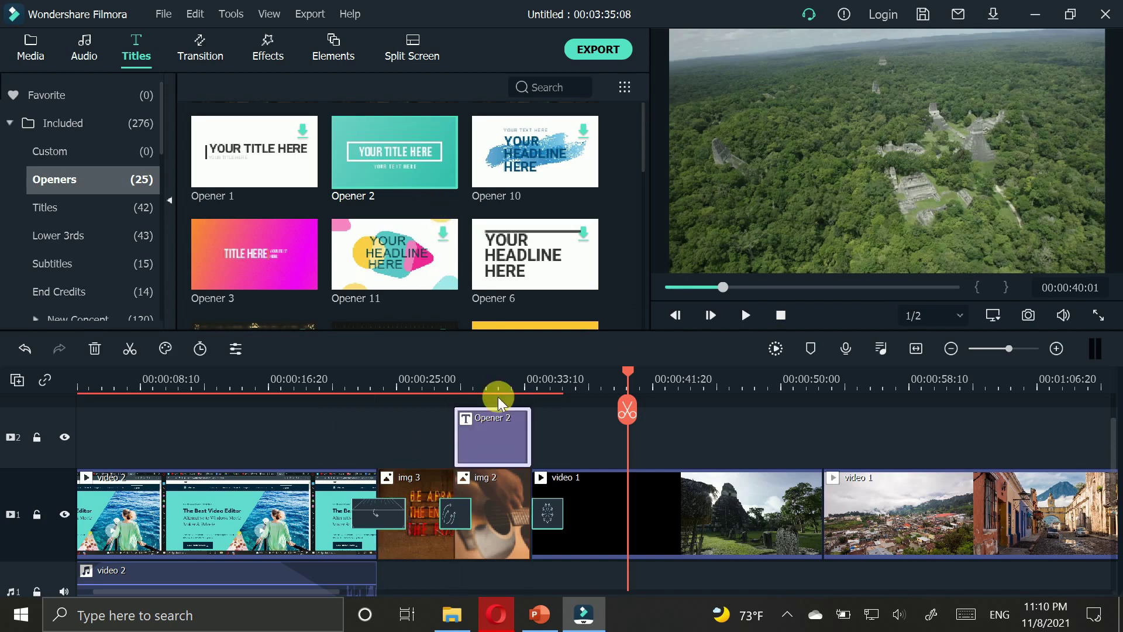
{"action": "left_click", "coordinate": [492, 434]}
{"action": "double_click", "coordinate": [483, 423]}
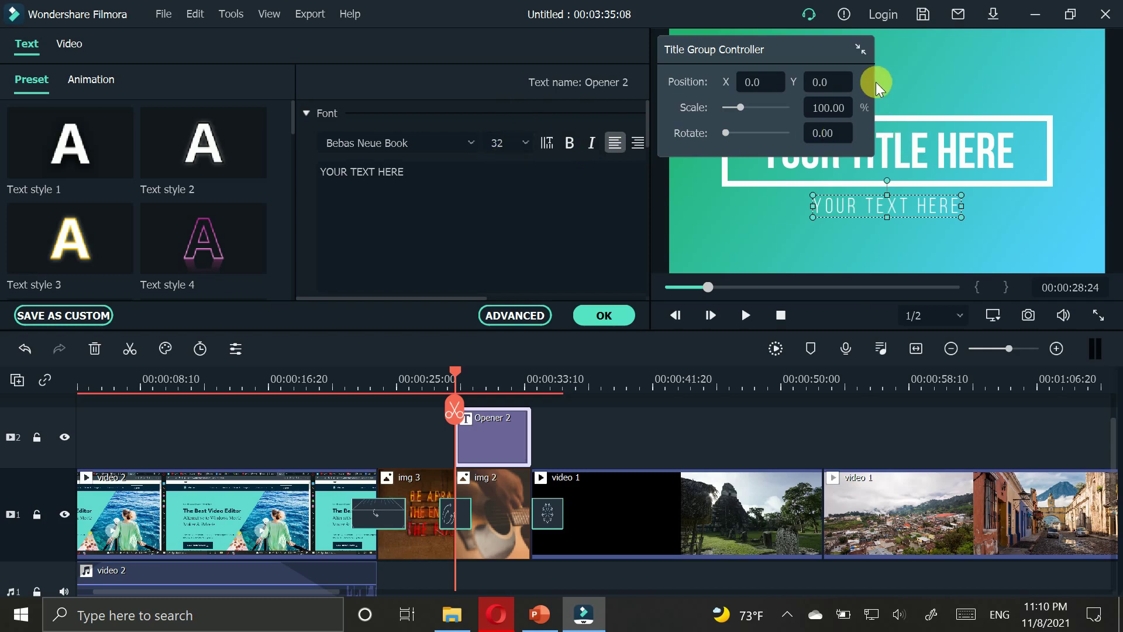
{"action": "left_click_drag", "start_coordinate": [795, 47], "coordinate": [597, 17]}
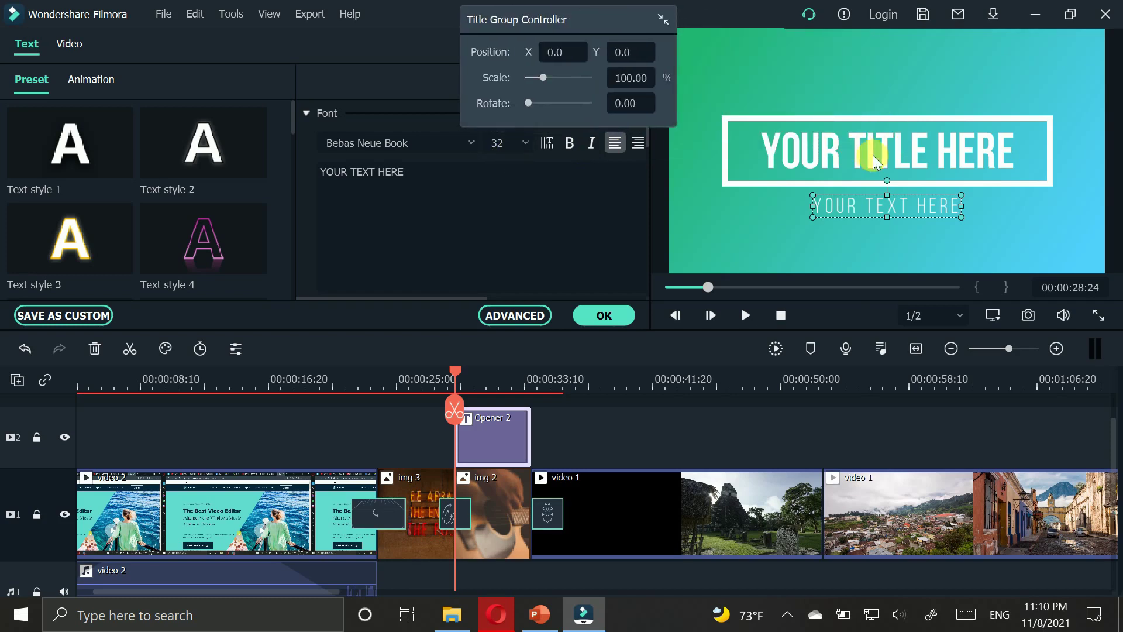
{"action": "left_click", "coordinate": [844, 160]}
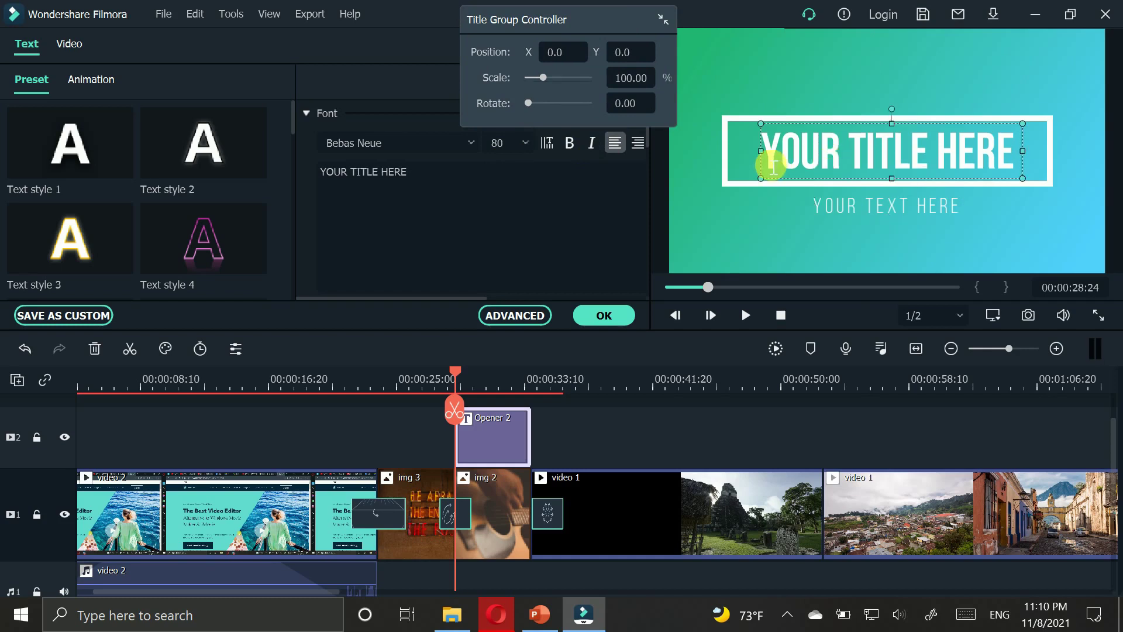
{"action": "left_click", "coordinate": [431, 183]}
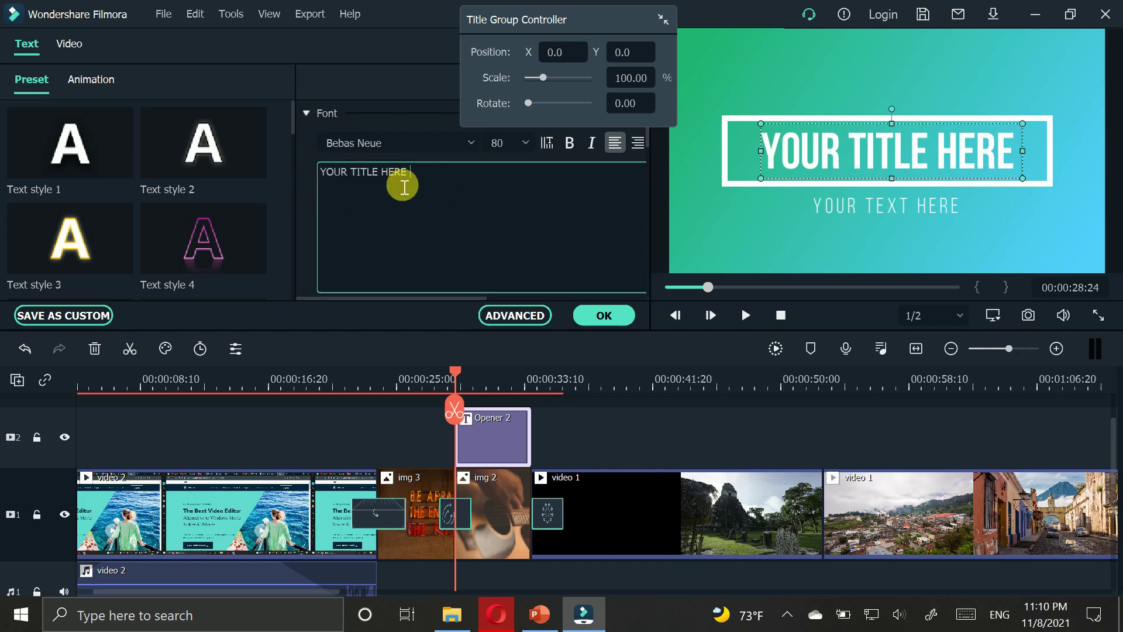
{"action": "key", "text": "BackSpace"}
{"action": "key", "text": "BackSpace"}
{"action": "key", "text": "BackSpace"}
{"action": "key", "text": "BackSpace"}
{"action": "key", "text": "BackSpace"}
{"action": "key", "text": "BackSpace"}
{"action": "key", "text": "BackSpace"}
{"action": "key", "text": "BackSpace"}
{"action": "key", "text": "BackSpace"}
{"action": "key", "text": "BackSpace"}
{"action": "key", "text": "BackSpace"}
{"action": "key", "text": "BackSpace"}
{"action": "key", "text": "BackSpace"}
{"action": "key", "text": "BackSpace"}
{"action": "key", "text": "BackSpace"}
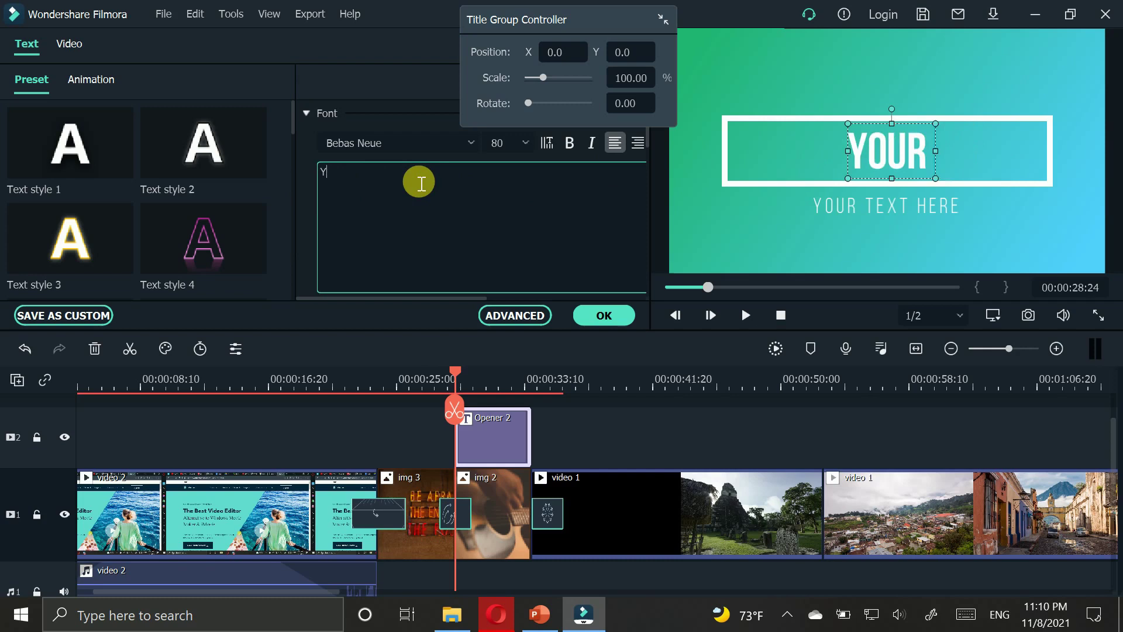
{"action": "type", "text": "hi "}
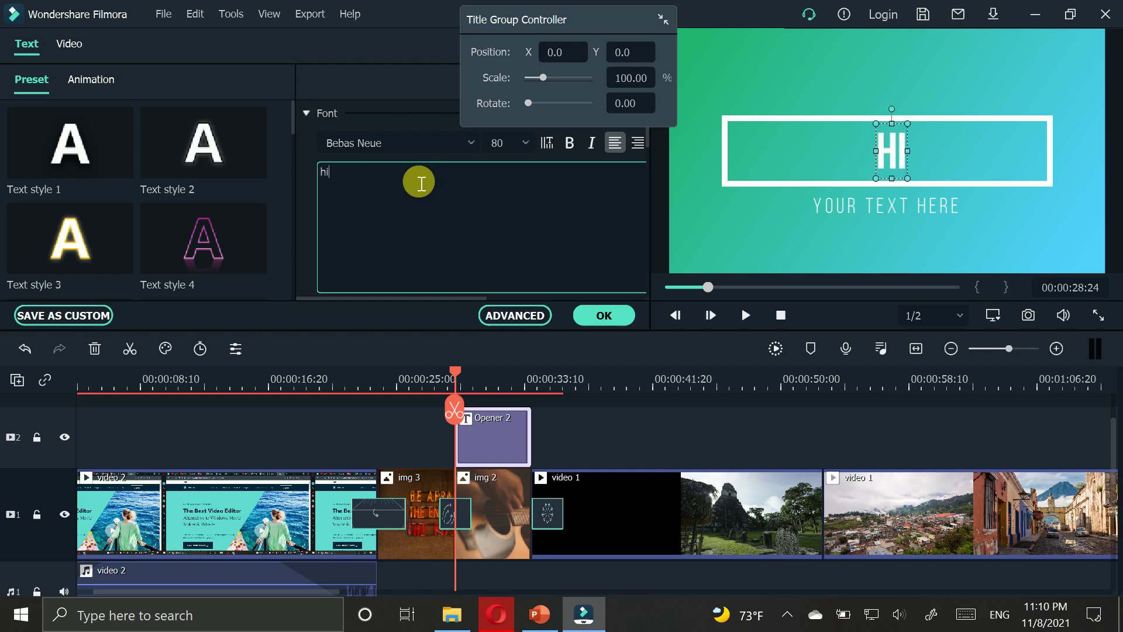
{"action": "type", "text": "gu"}
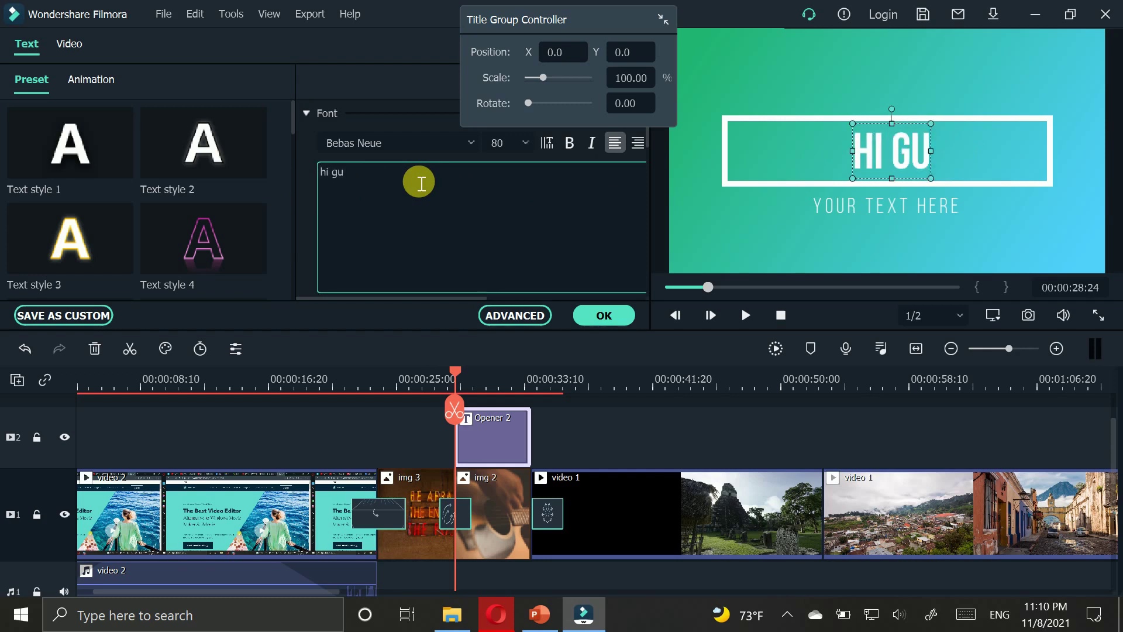
{"action": "type", "text": "yd"}
{"action": "key", "text": "BackSpace"}
{"action": "type", "text": "s"}
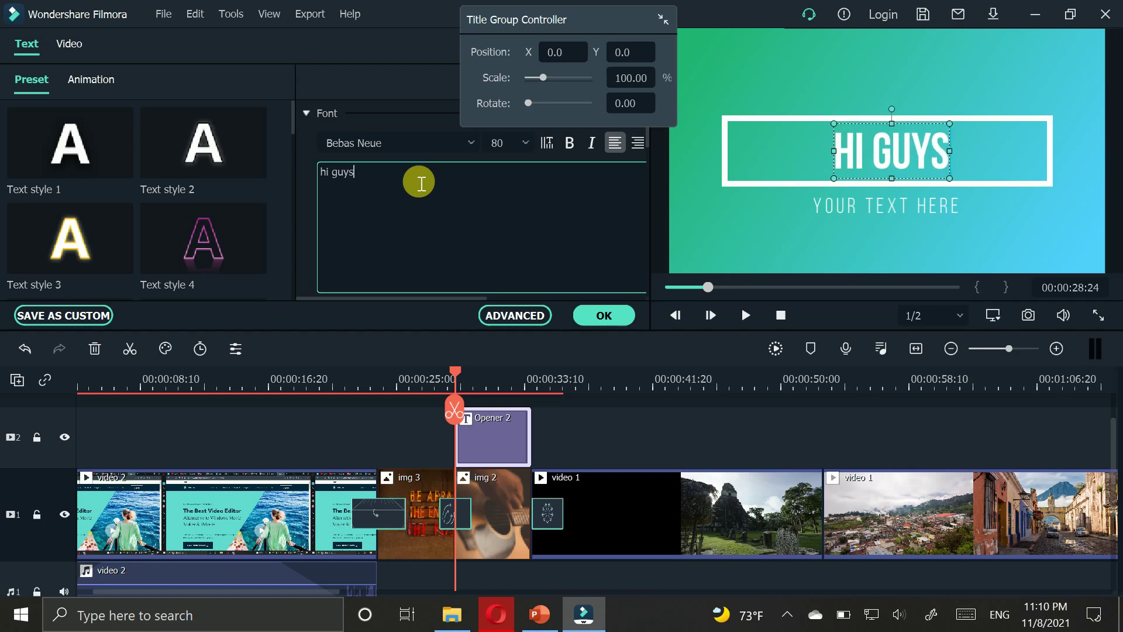
Replace the opener's subtitle text below the frame with "zeri tube!!".
{"action": "left_click", "coordinate": [872, 206]}
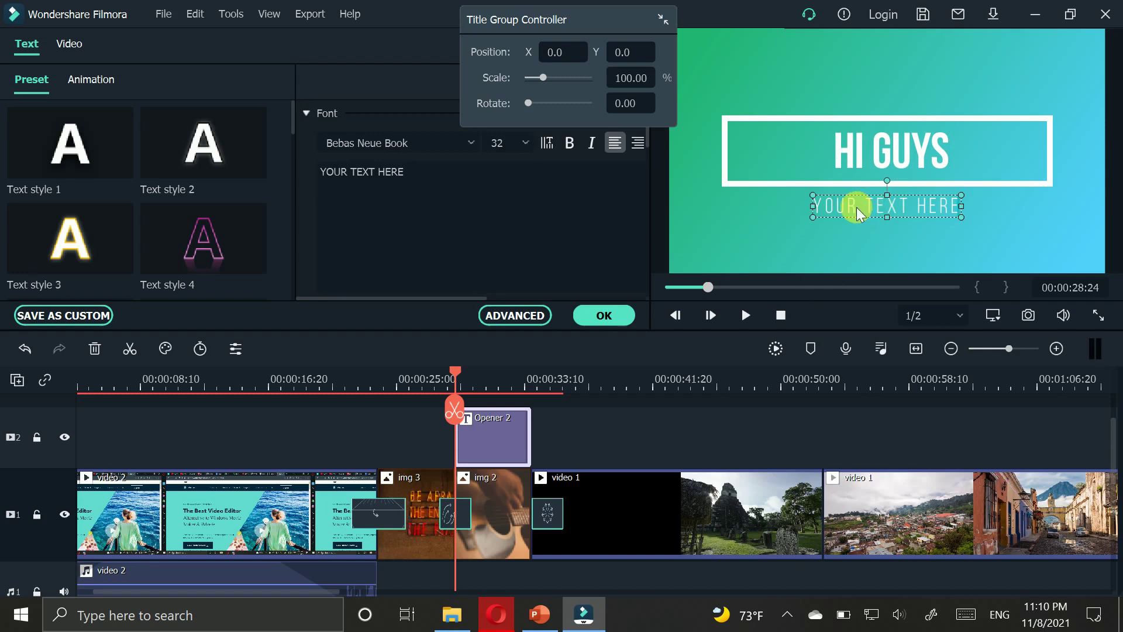
{"action": "left_click_drag", "start_coordinate": [419, 175], "coordinate": [296, 181]}
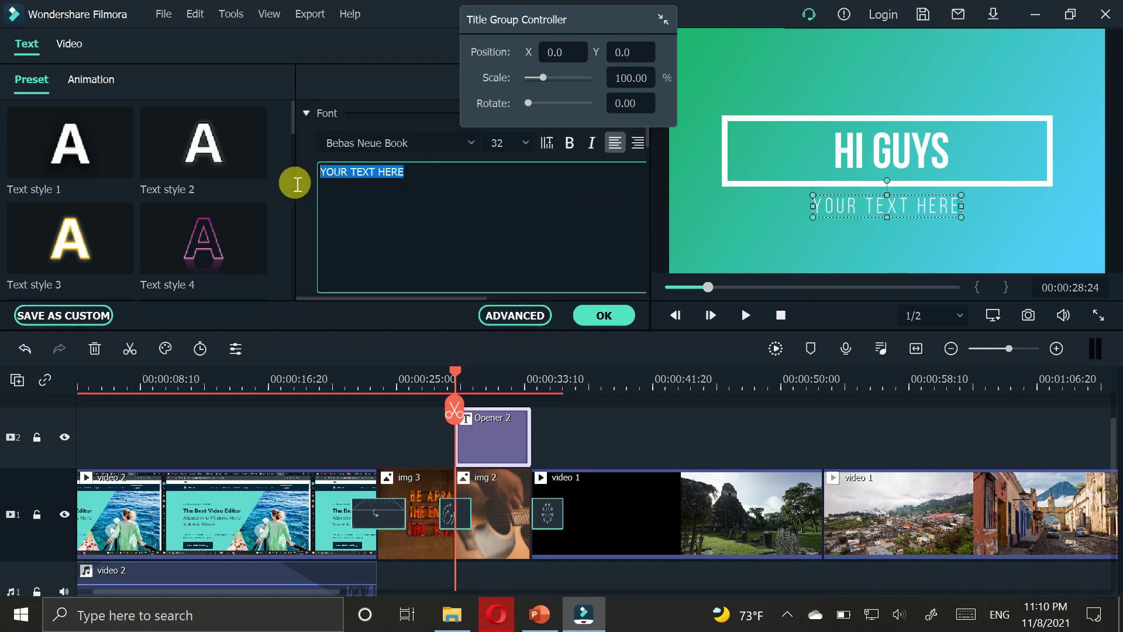
{"action": "key", "text": "BackSpace"}
{"action": "type", "text": "zeri t"}
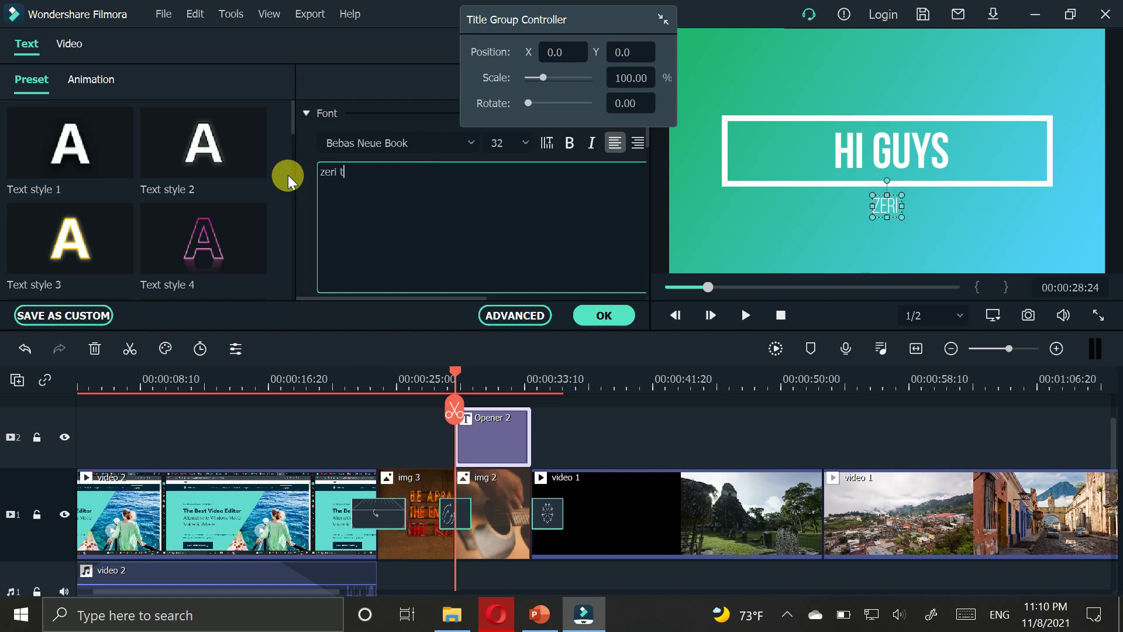
{"action": "type", "text": "ube!!"}
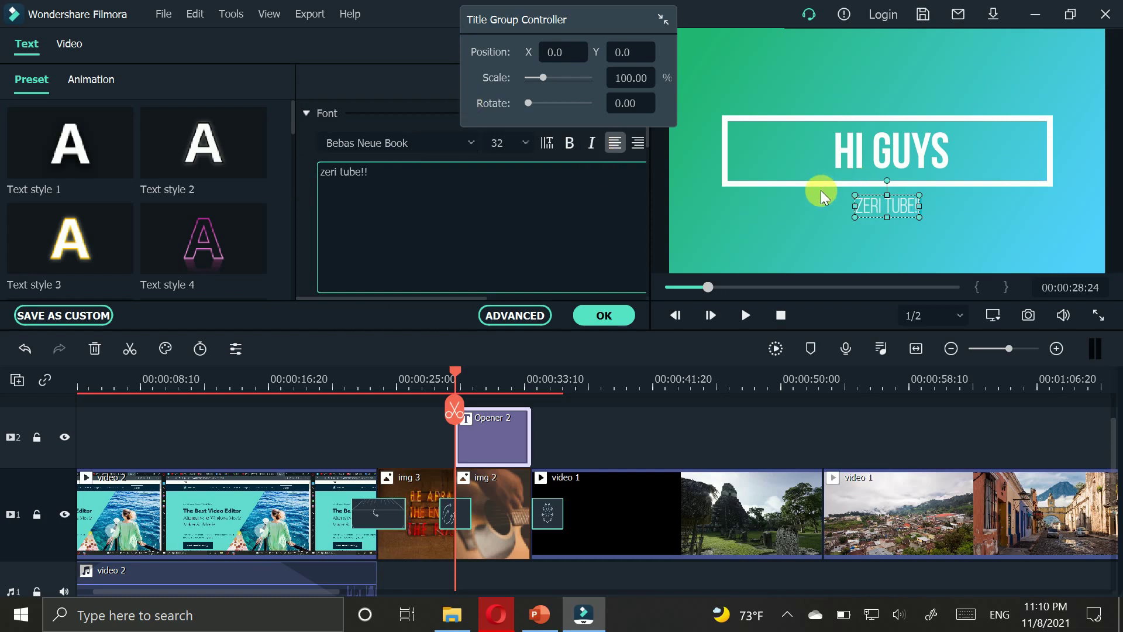
{"action": "left_click", "coordinate": [887, 208]}
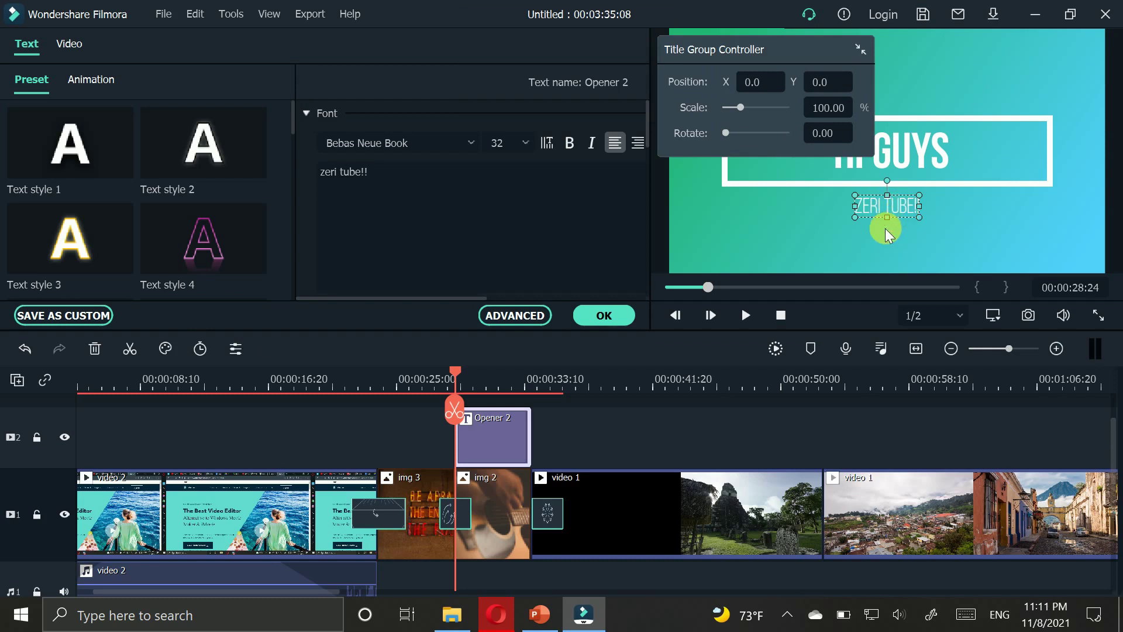
{"action": "left_click", "coordinate": [886, 233]}
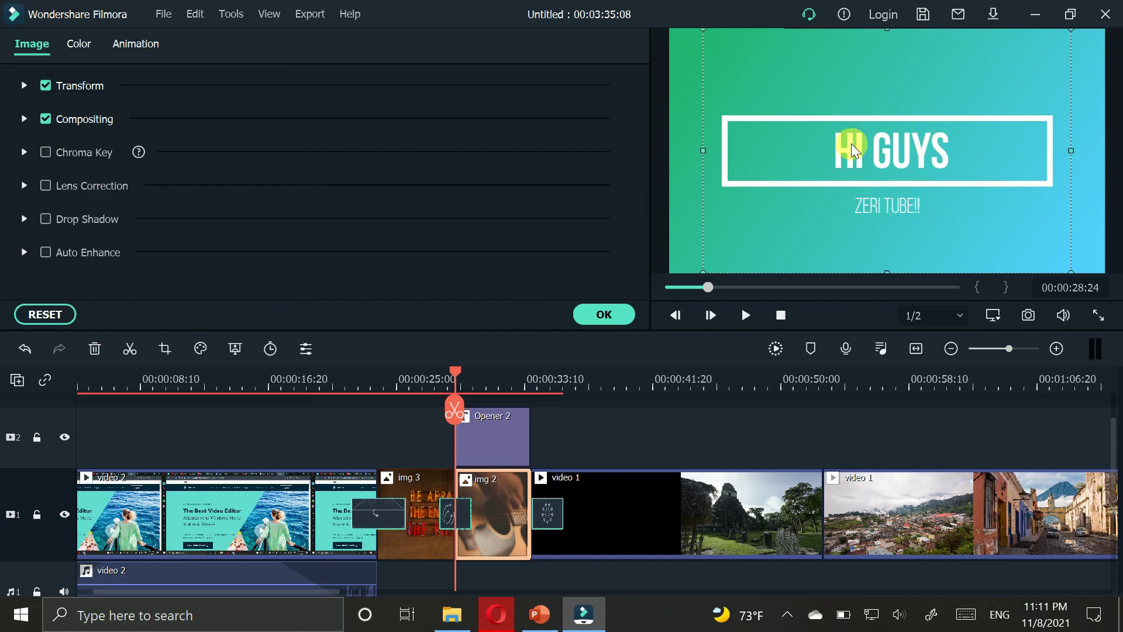
Apply the Text style 4 preset to the opener's "hi guys" text, browse further presets and make the text bold.
{"action": "left_click", "coordinate": [865, 149]}
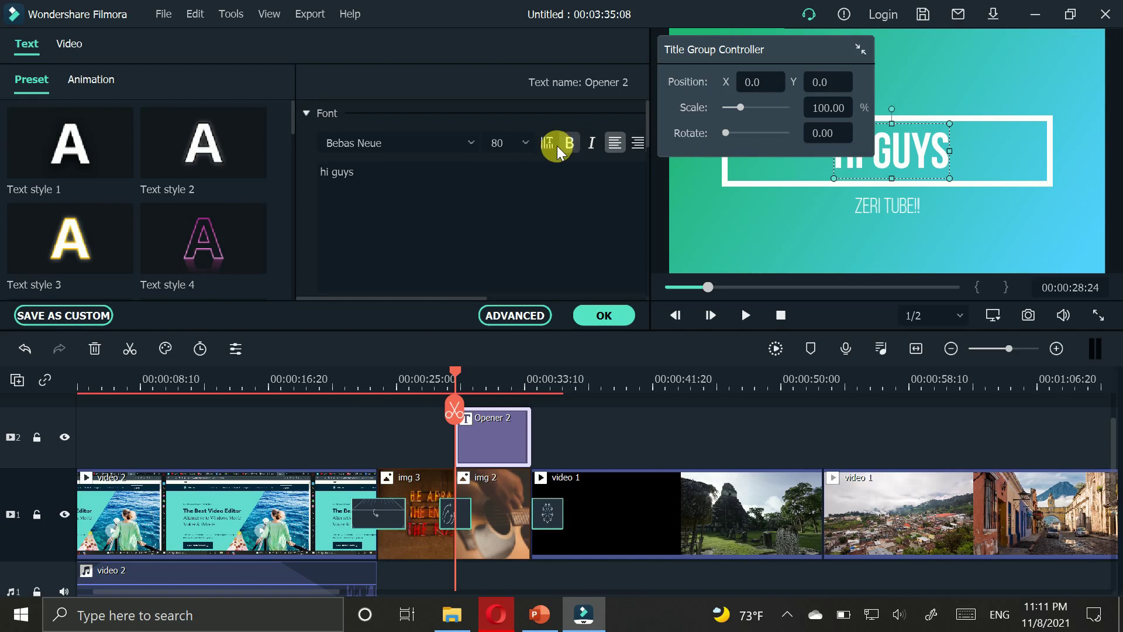
{"action": "left_click", "coordinate": [200, 239]}
{"action": "left_click", "coordinate": [213, 156]}
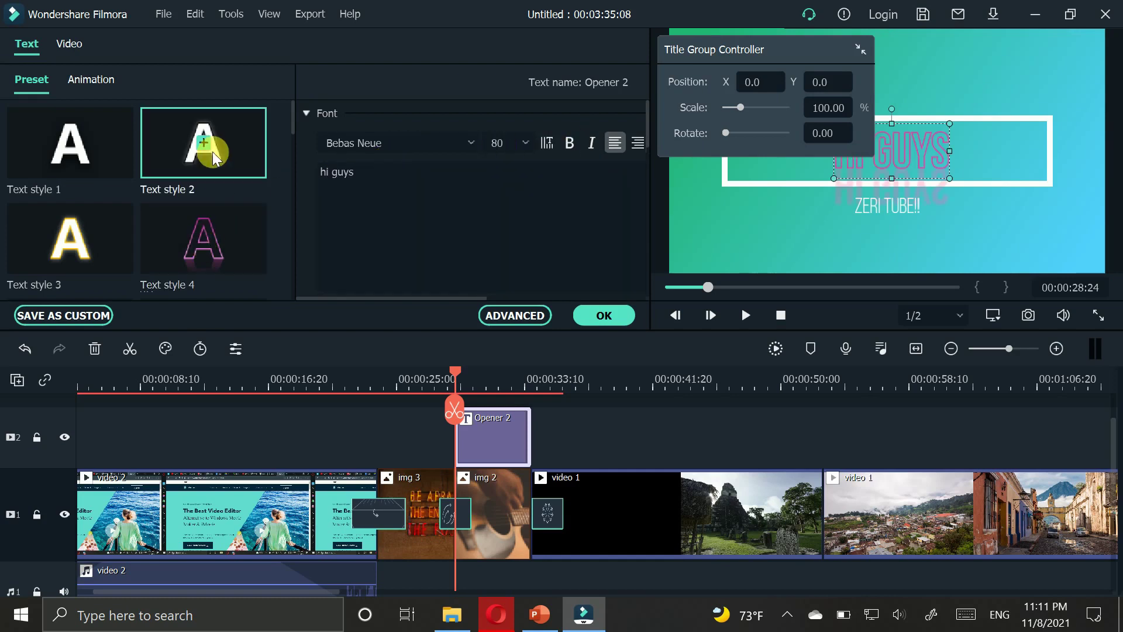
{"action": "left_click_drag", "start_coordinate": [294, 130], "coordinate": [293, 208]}
{"action": "left_click", "coordinate": [160, 202]}
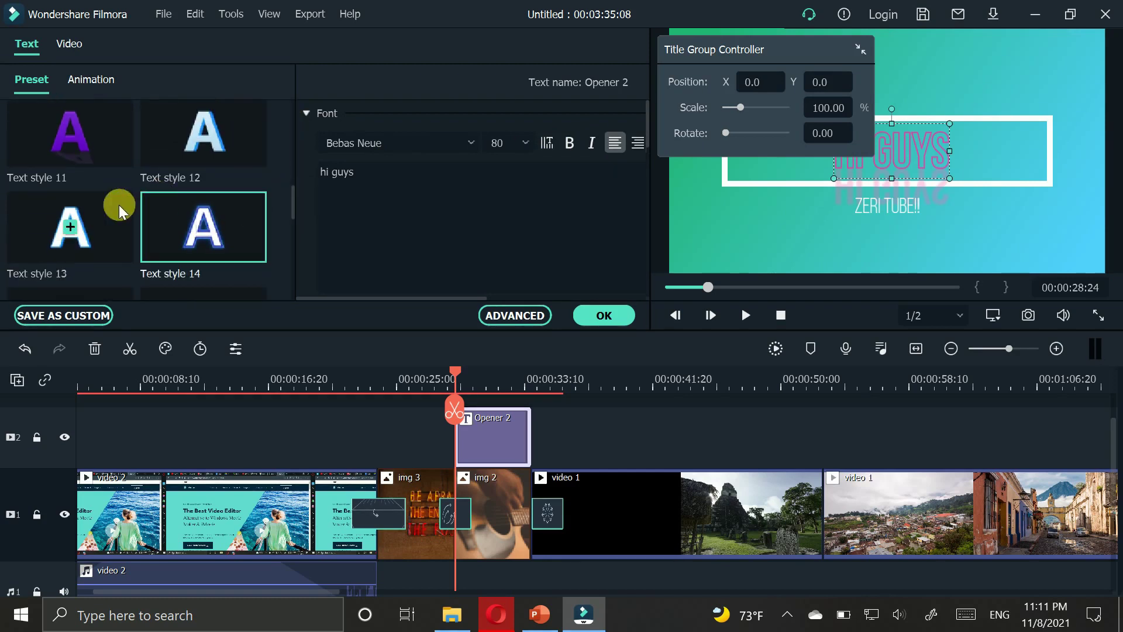
{"action": "left_click", "coordinate": [83, 219]}
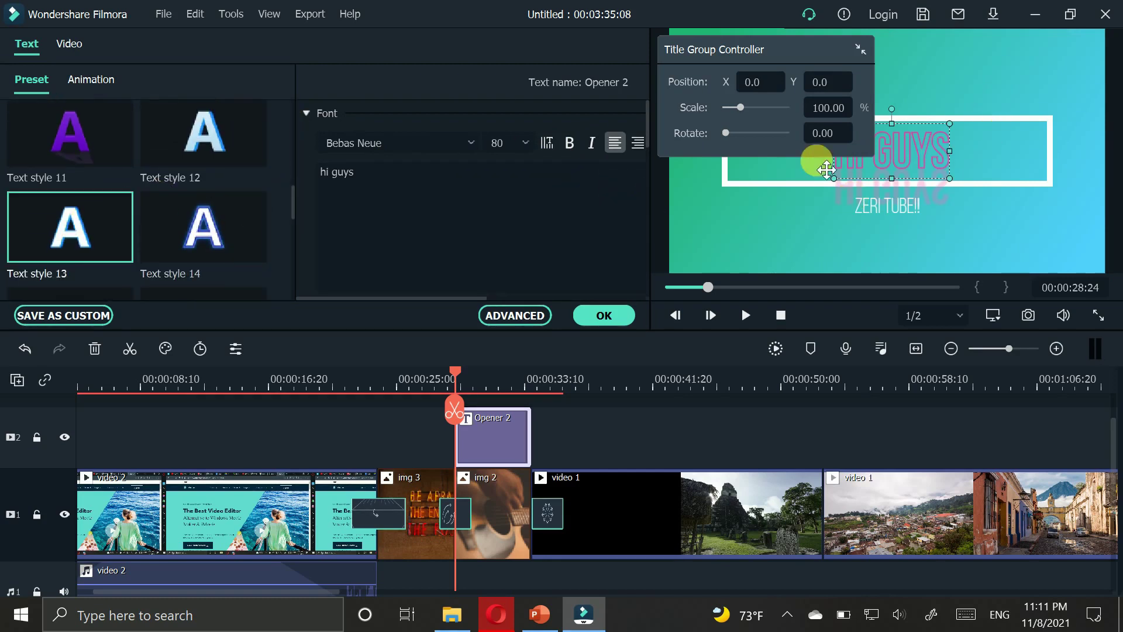
{"action": "left_click", "coordinate": [567, 144]}
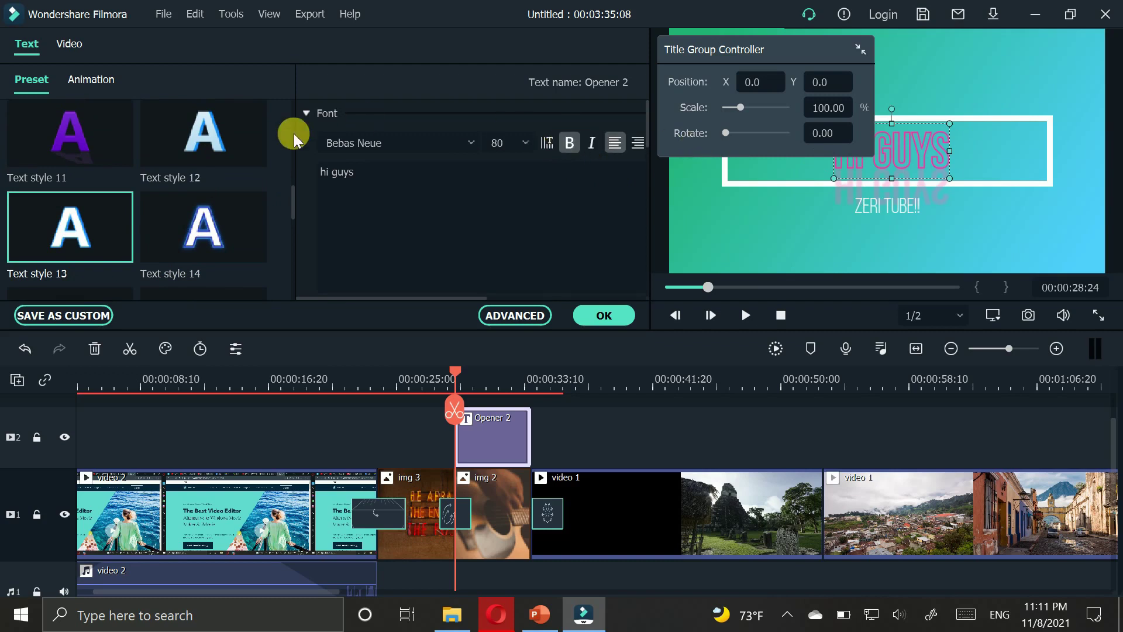
Choose the Wavy style text animation for the "hi guys" text and confirm the title edits.
{"action": "left_click", "coordinate": [74, 81]}
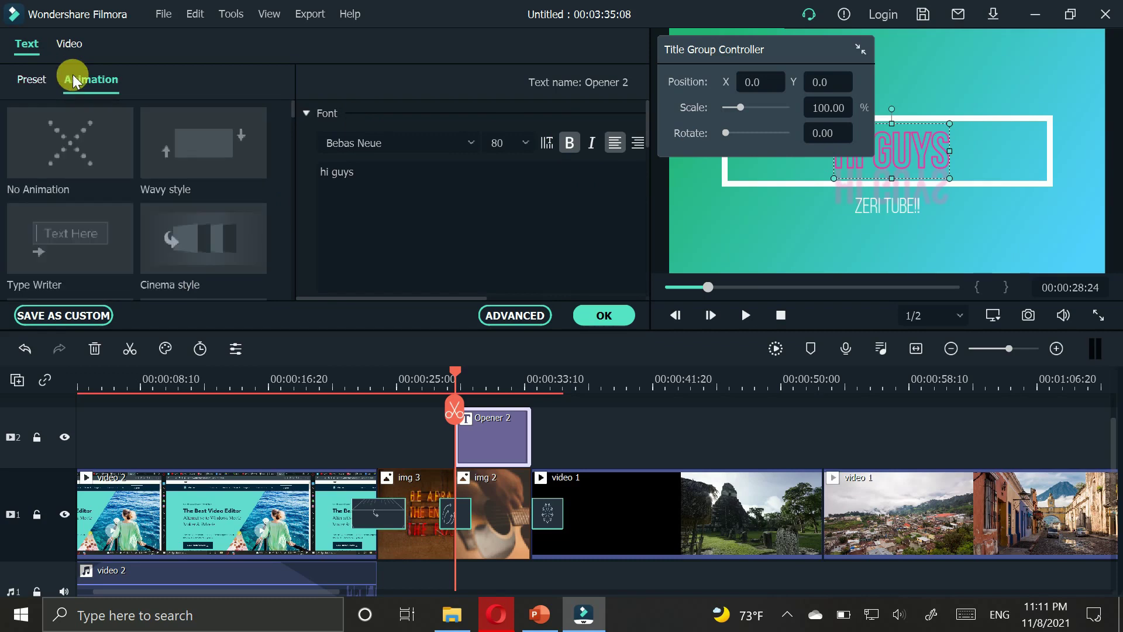
{"action": "left_click_drag", "start_coordinate": [746, 51], "coordinate": [562, 38]}
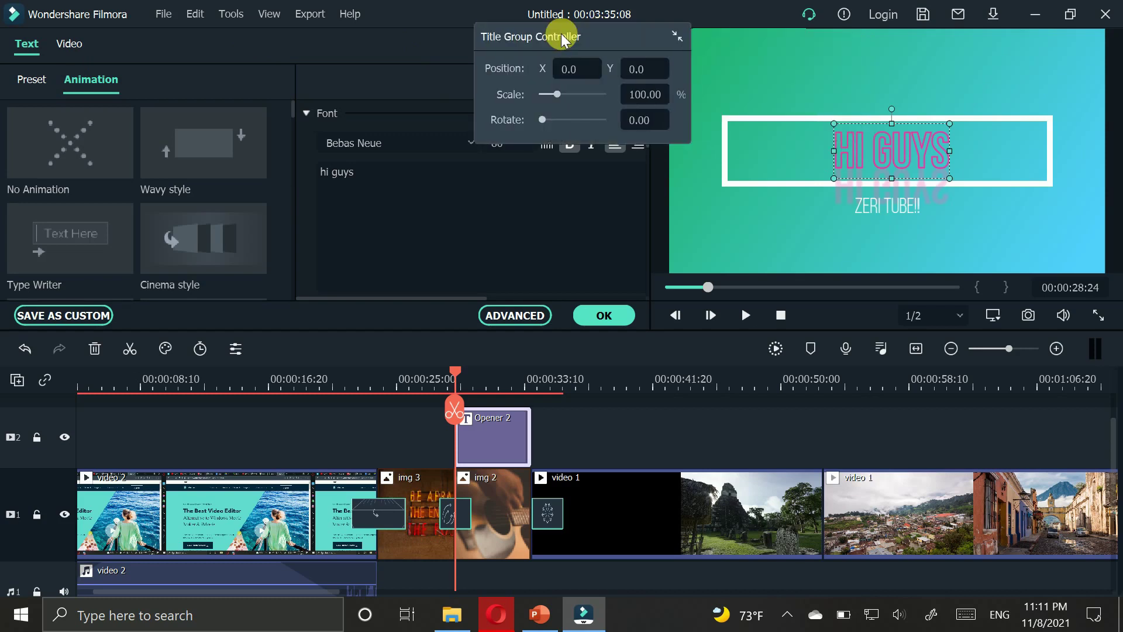
{"action": "left_click", "coordinate": [216, 158]}
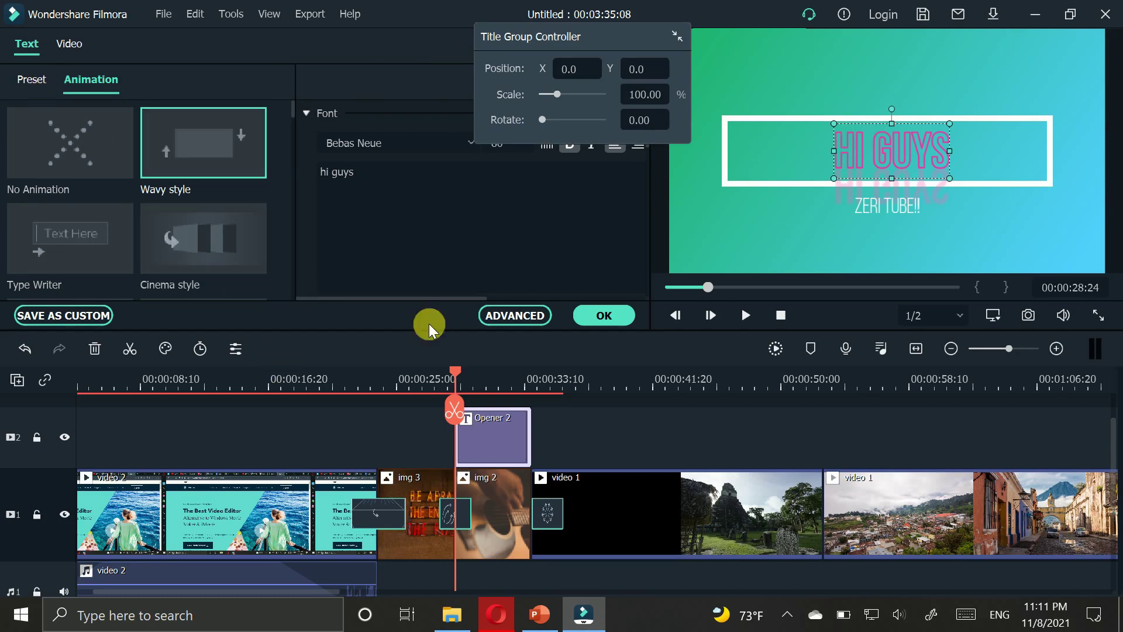
{"action": "left_click", "coordinate": [603, 317]}
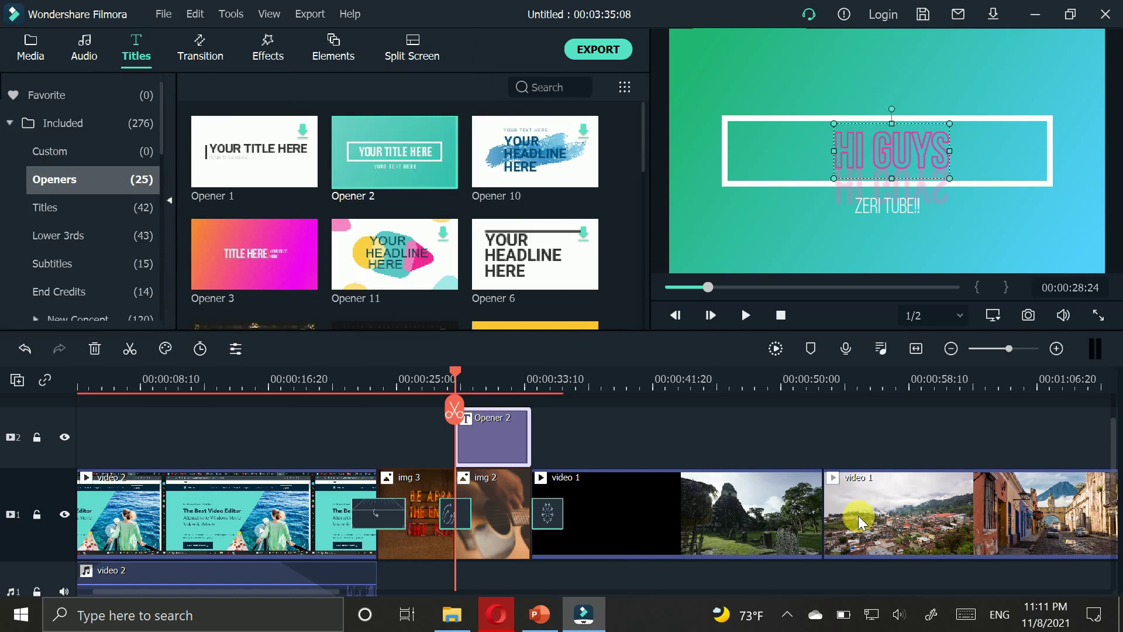
Browse the title and subtitle templates and insert Subtitle 2 between the two video 1 clips.
{"action": "left_click_drag", "start_coordinate": [642, 142], "coordinate": [652, 251]}
{"action": "left_click", "coordinate": [56, 219]}
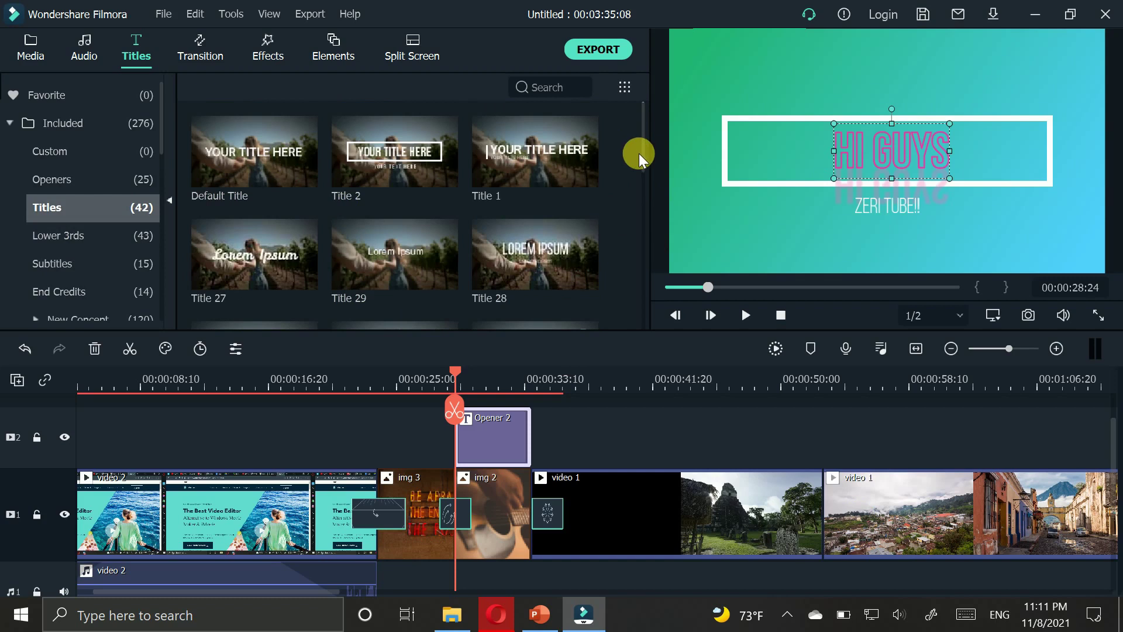
{"action": "left_click", "coordinate": [76, 265]}
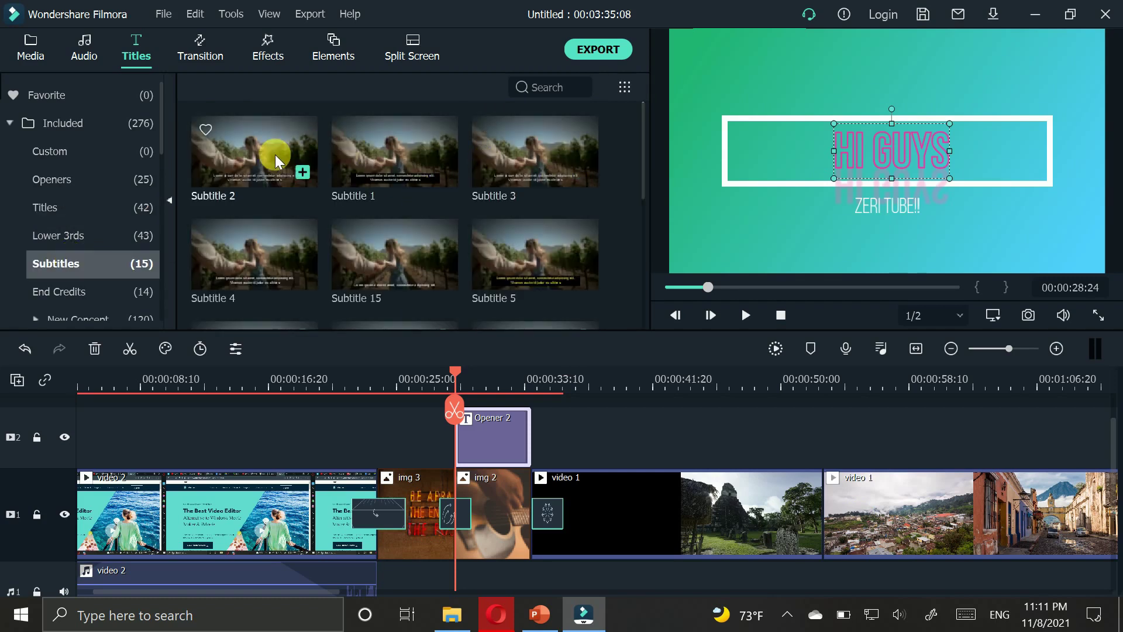
{"action": "mouse_move", "coordinate": [234, 153]}
{"action": "left_mouse_down"}
{"action": "mouse_move", "coordinate": [572, 353]}
{"action": "mouse_move", "coordinate": [895, 451]}
{"action": "mouse_move", "coordinate": [826, 509]}
{"action": "mouse_move", "coordinate": [866, 431]}
{"action": "mouse_move", "coordinate": [880, 427]}
{"action": "mouse_move", "coordinate": [833, 429]}
{"action": "mouse_move", "coordinate": [823, 394]}
{"action": "mouse_move", "coordinate": [820, 532]}
{"action": "left_mouse_up"}
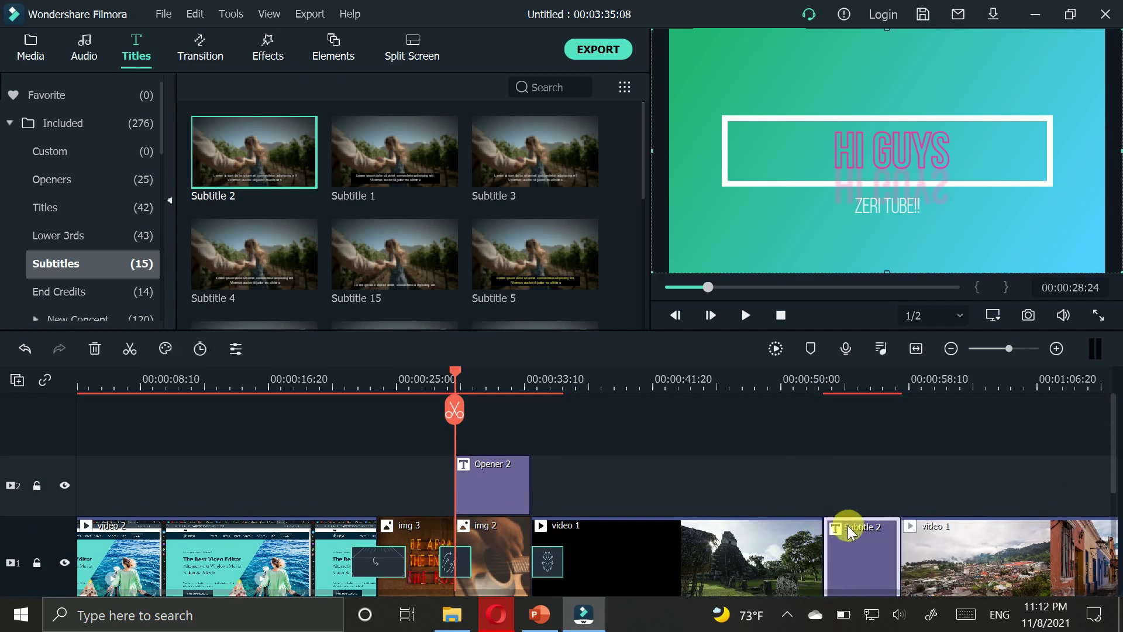
Open the Subtitle 2 clip for editing and replace its lower text line with "gggggggggggggjjjjjjjjjj".
{"action": "double_click", "coordinate": [857, 565]}
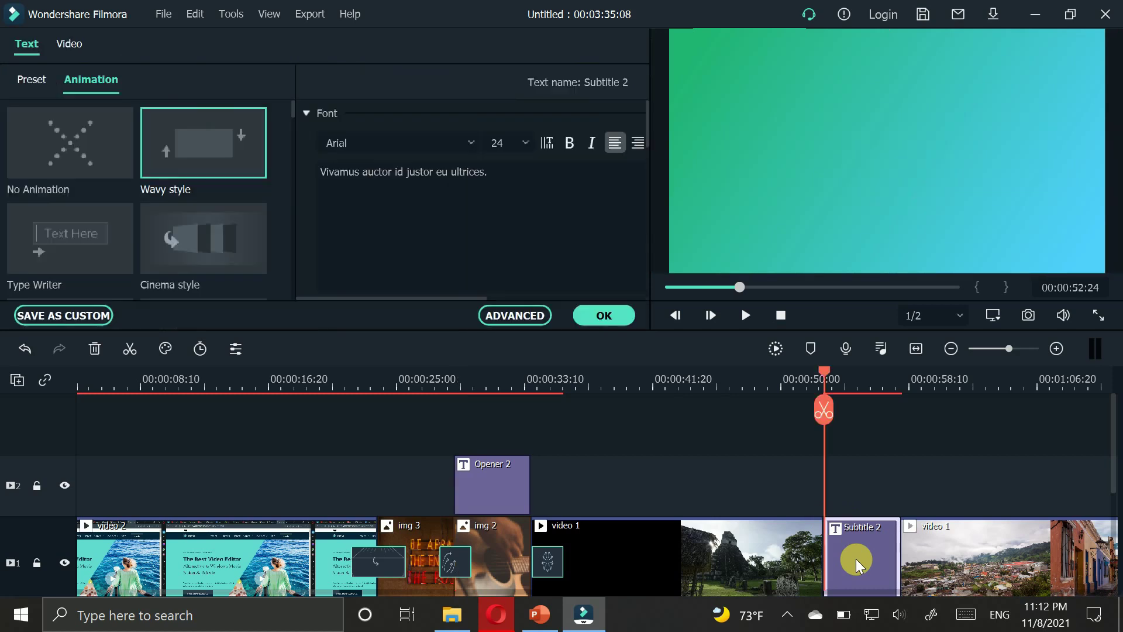
{"action": "left_click_drag", "start_coordinate": [794, 56], "coordinate": [669, 31]}
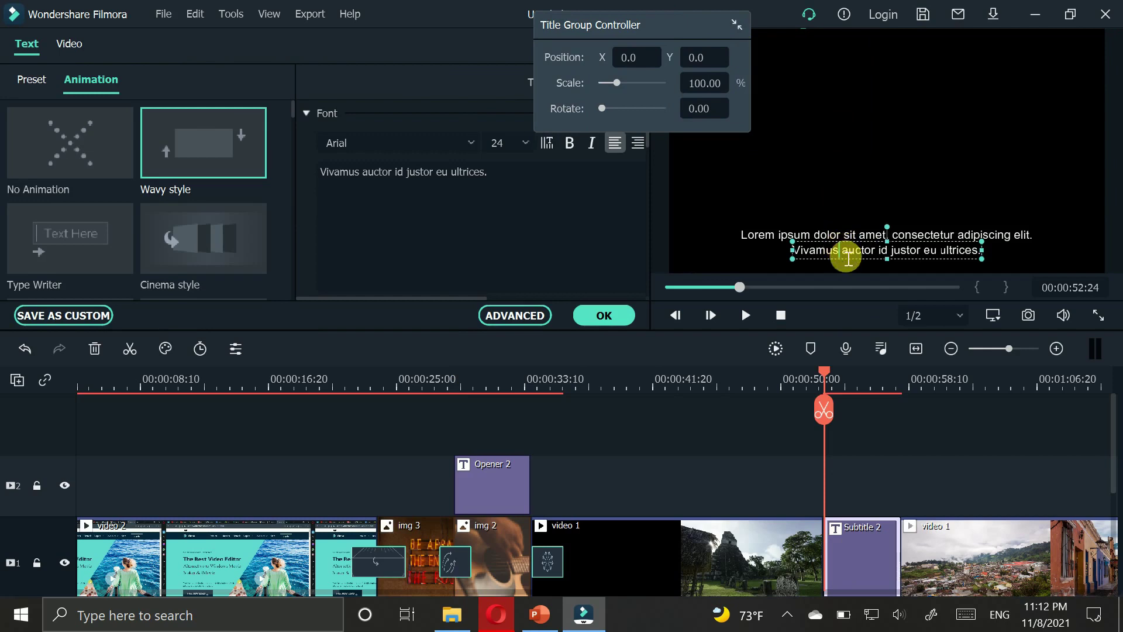
{"action": "left_click_drag", "start_coordinate": [484, 182], "coordinate": [288, 148]}
{"action": "type", "text": "gggggggggggggjjjjjjjjjj"}
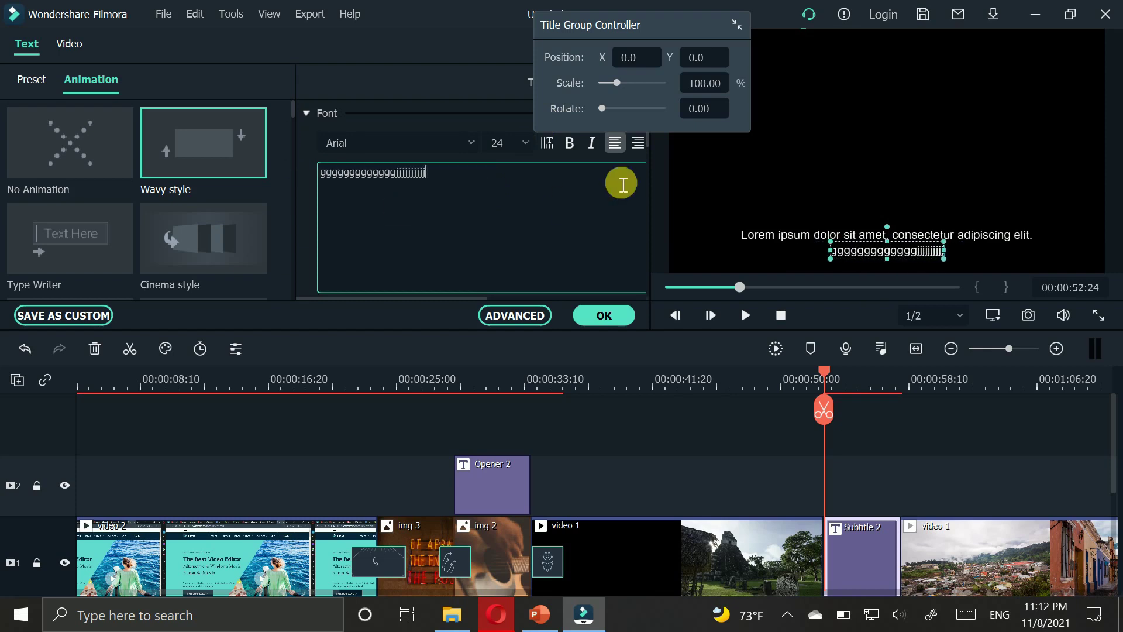
Set the font size of the subtitle's upper "Lorem ipsum" line to 44.
{"action": "left_click", "coordinate": [776, 240]}
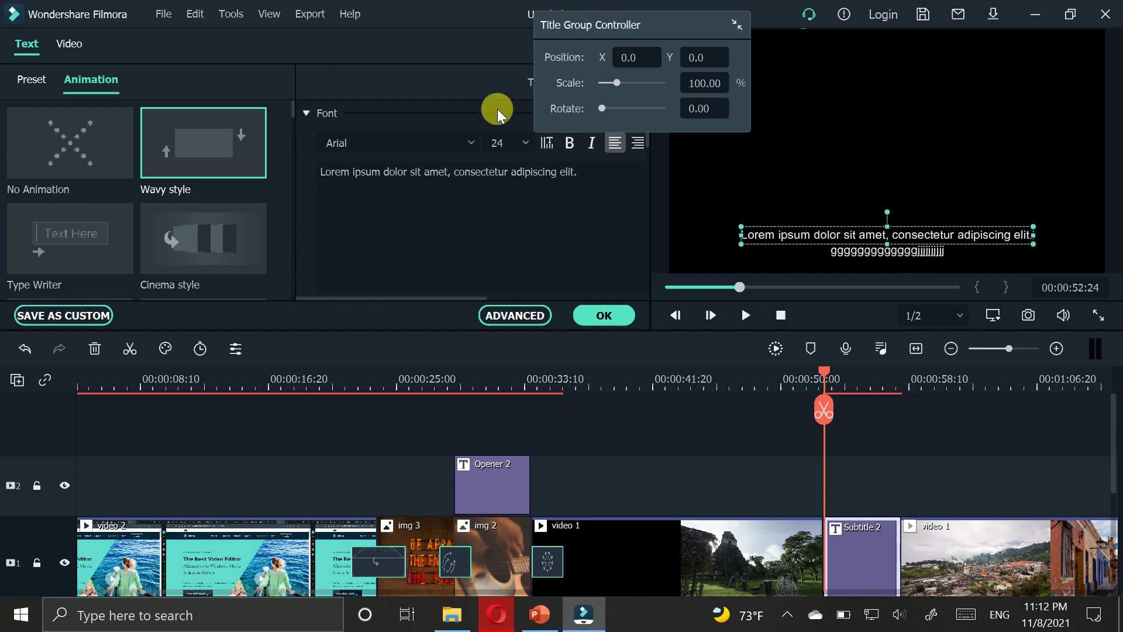
{"action": "left_click", "coordinate": [526, 143]}
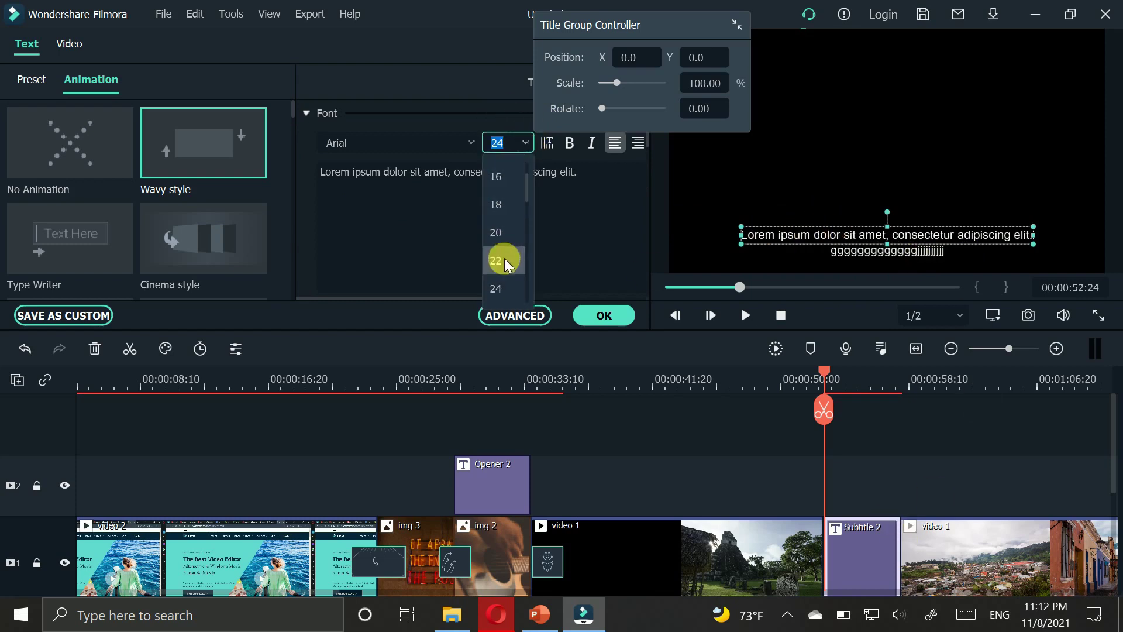
{"action": "scroll", "coordinate": [535, 228], "scroll_direction": "down", "scroll_amount": 3}
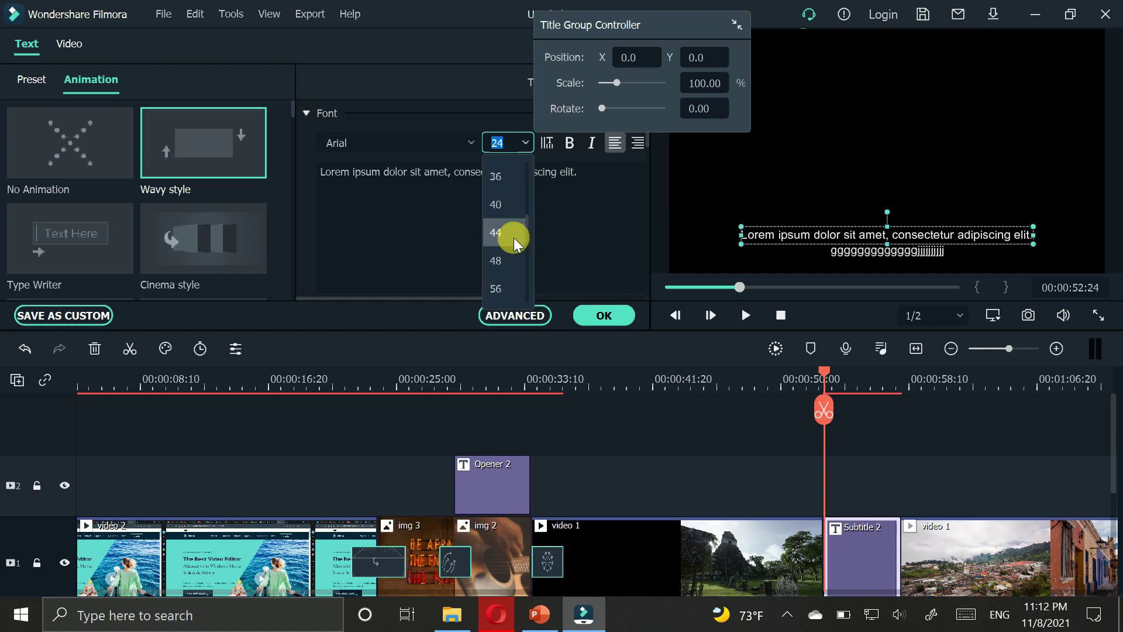
{"action": "left_click", "coordinate": [513, 234]}
{"action": "left_click", "coordinate": [848, 409]}
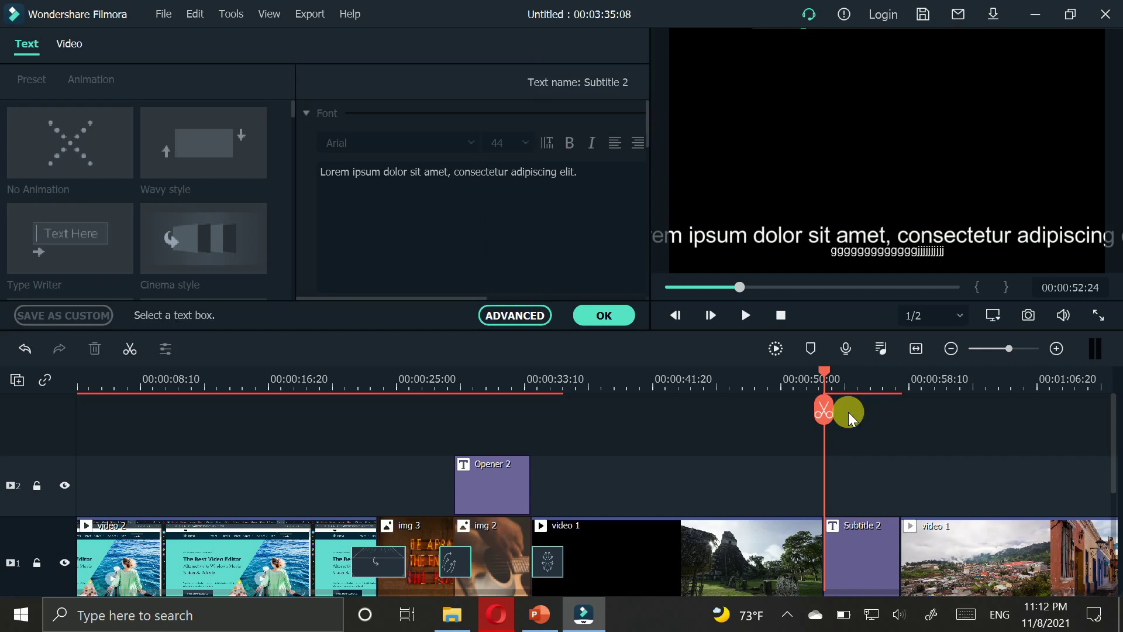
{"action": "left_click", "coordinate": [876, 543]}
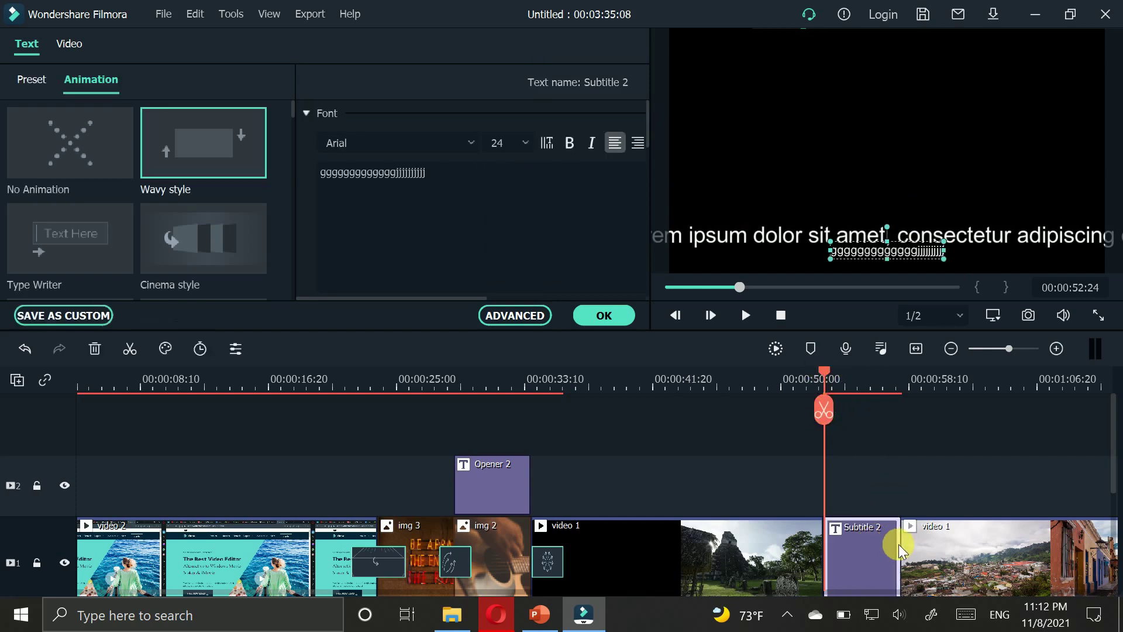
{"action": "mouse_move", "coordinate": [901, 550]}
{"action": "left_mouse_down"}
{"action": "mouse_move", "coordinate": [869, 543]}
{"action": "mouse_move", "coordinate": [894, 540]}
{"action": "left_mouse_up"}
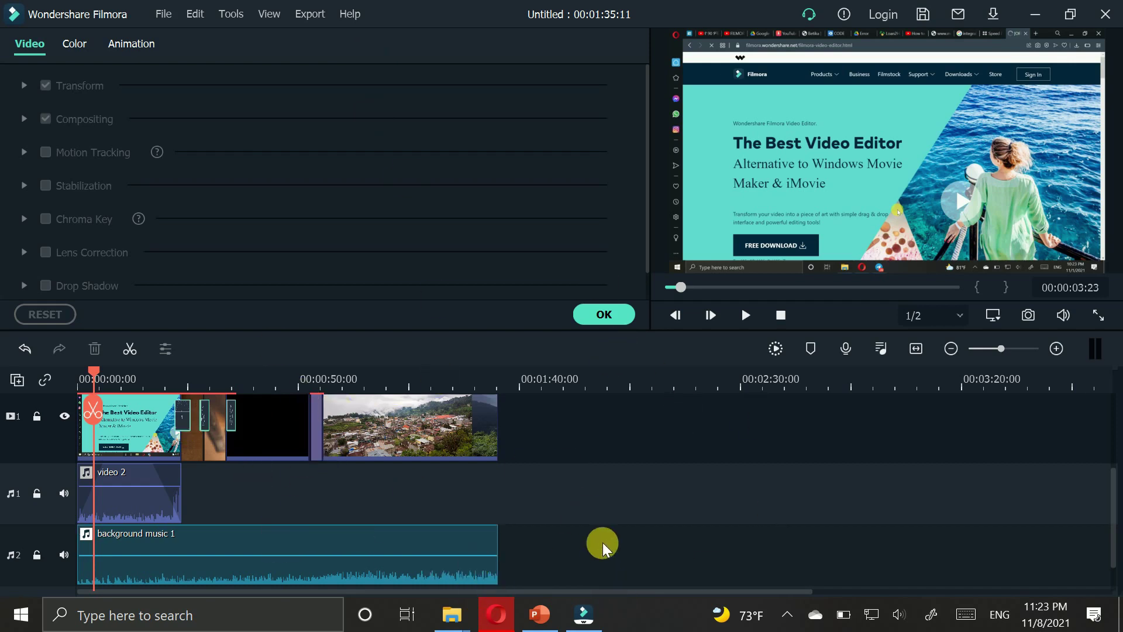
Open the export settings for devices and review the device and YouTube export options.
{"action": "left_click", "coordinate": [308, 21]}
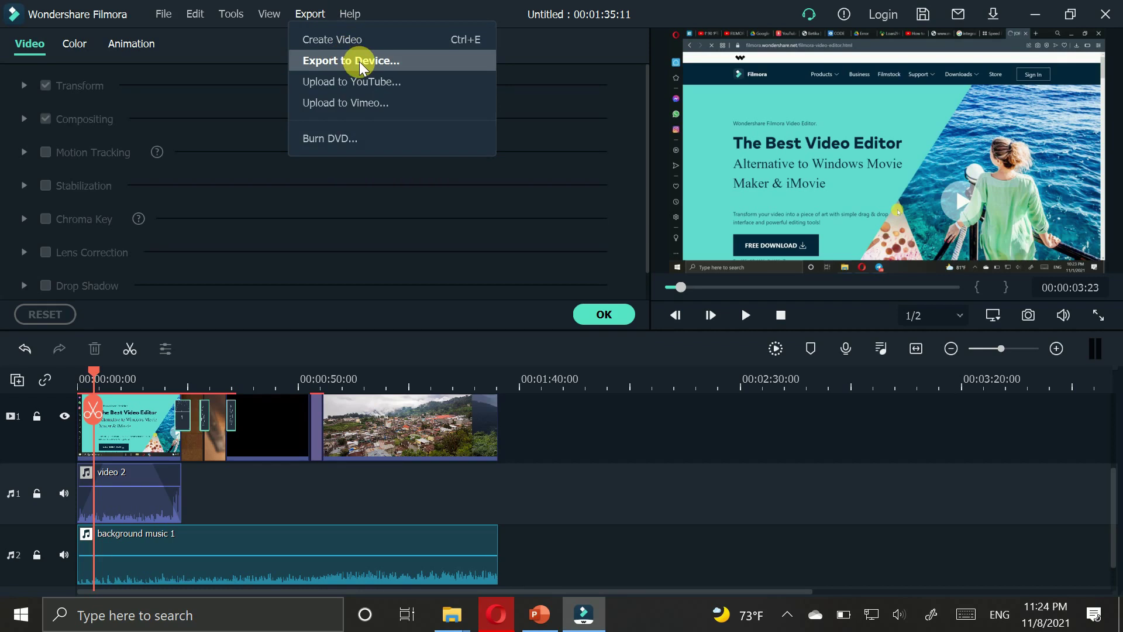
{"action": "left_click", "coordinate": [385, 61]}
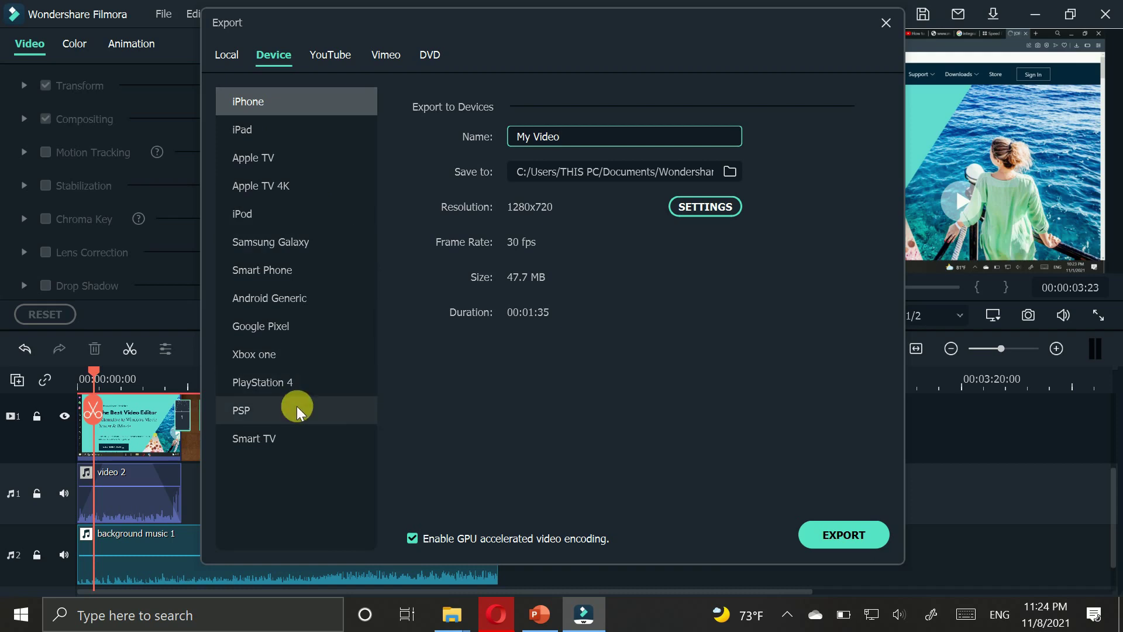
{"action": "left_click", "coordinate": [332, 64]}
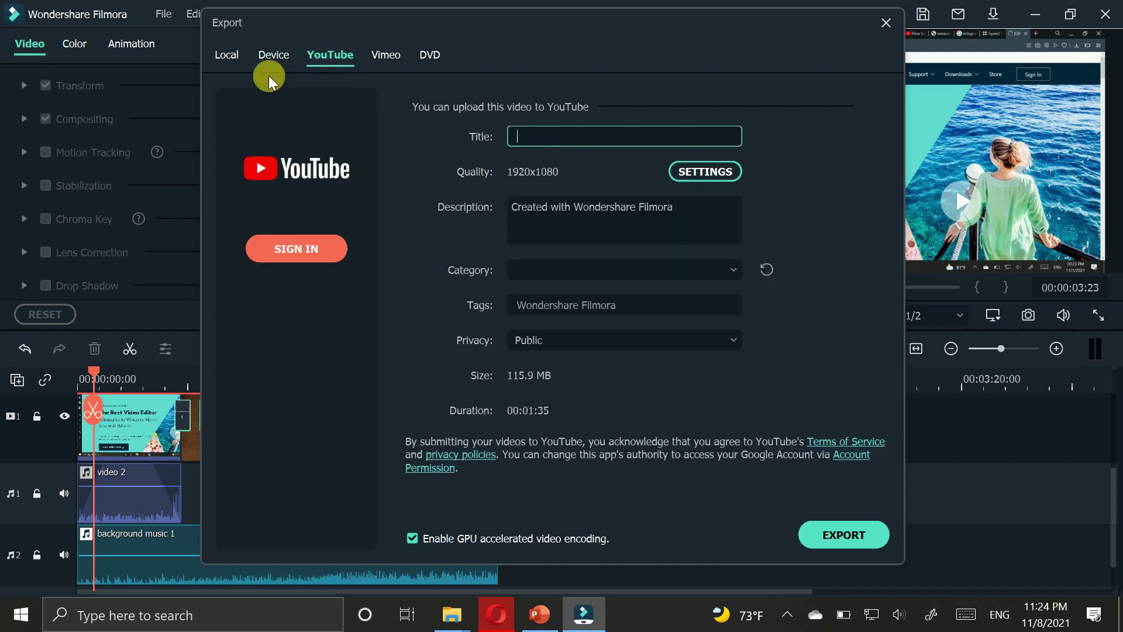
Switch to the local MP4 export settings and name the output file "sample video".
{"action": "left_click", "coordinate": [219, 56]}
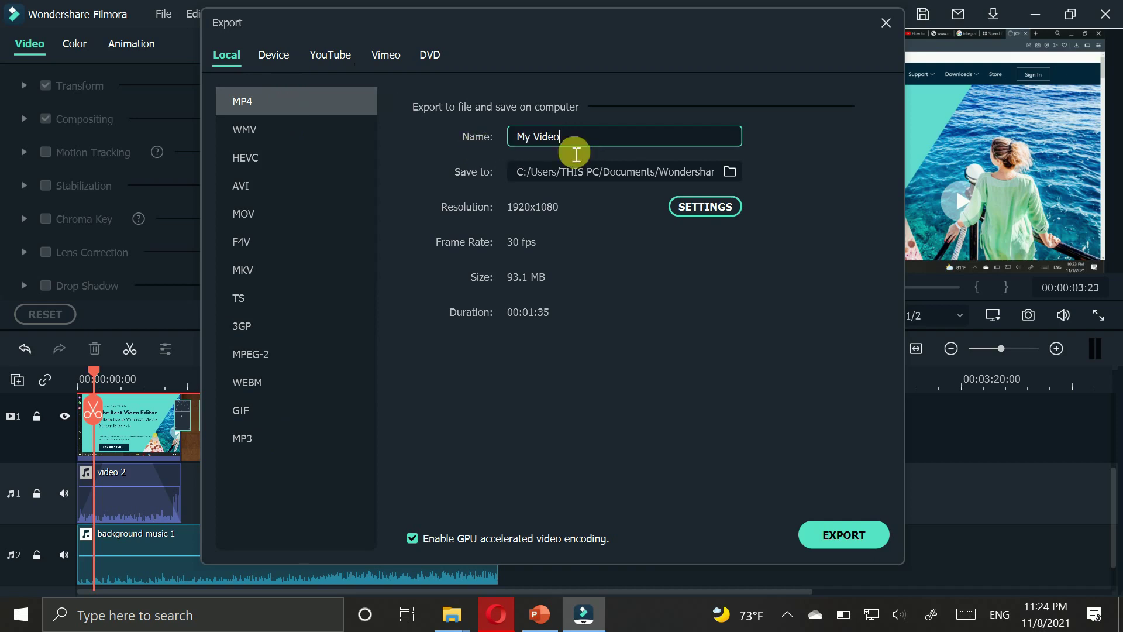
{"action": "left_click_drag", "start_coordinate": [579, 145], "coordinate": [461, 138]}
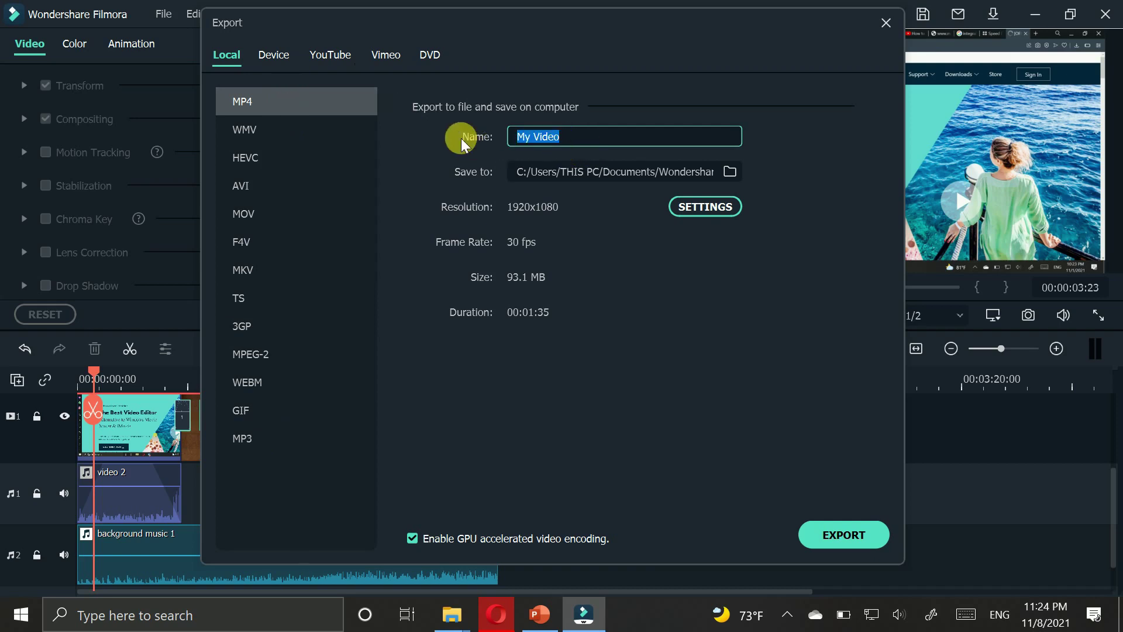
{"action": "type", "text": "sample video"}
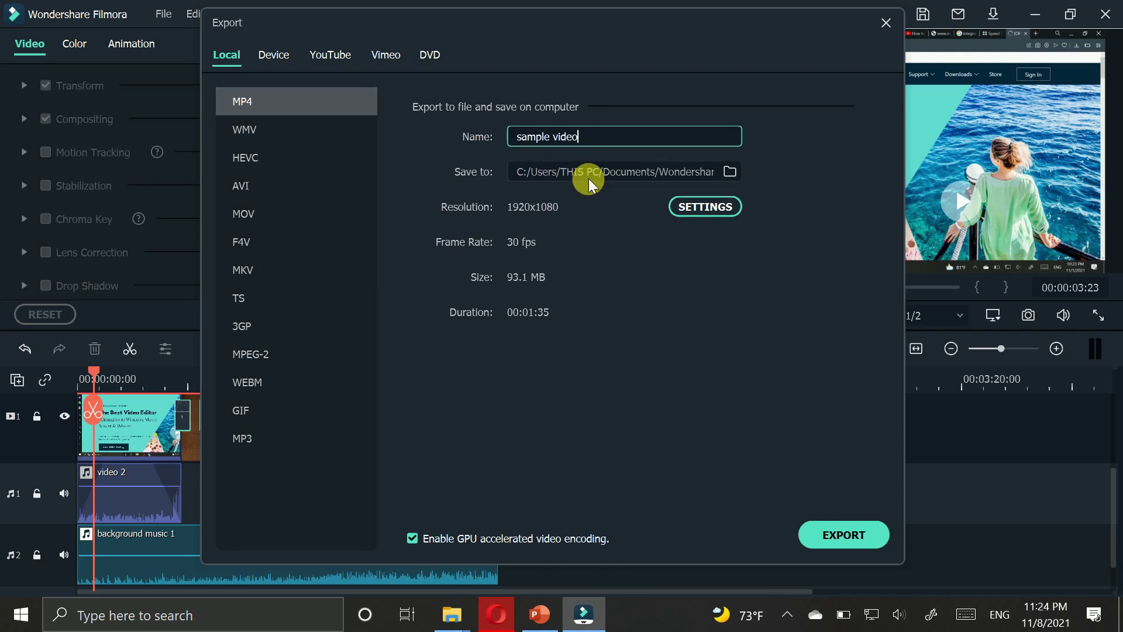
Choose the Desktop folder as the save location for the exported video.
{"action": "left_click", "coordinate": [731, 171]}
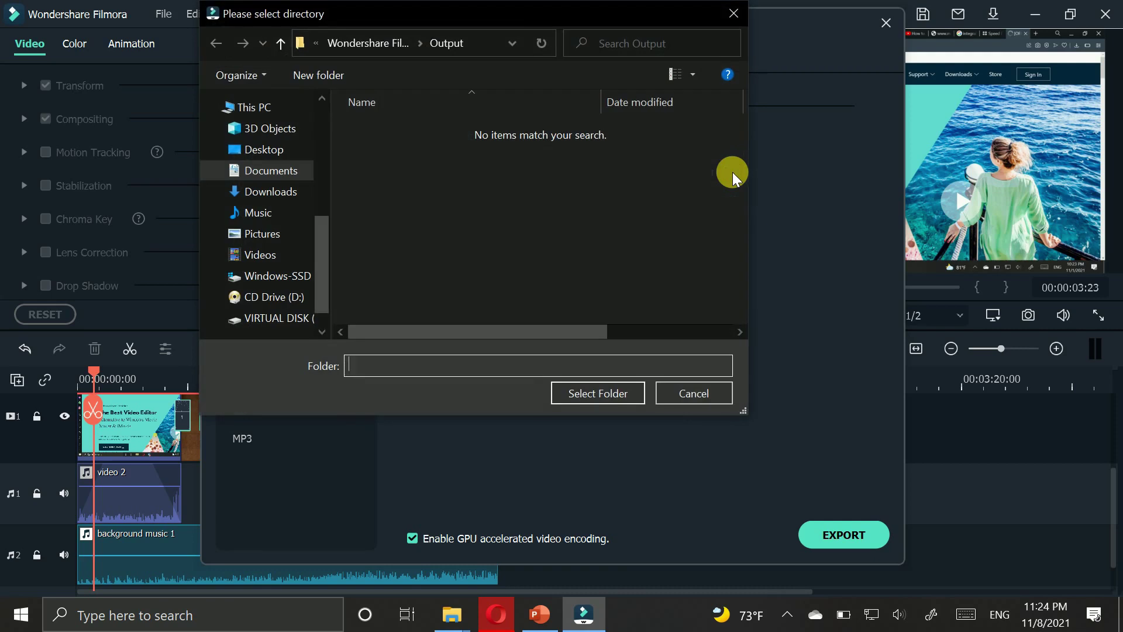
{"action": "left_click", "coordinate": [734, 17]}
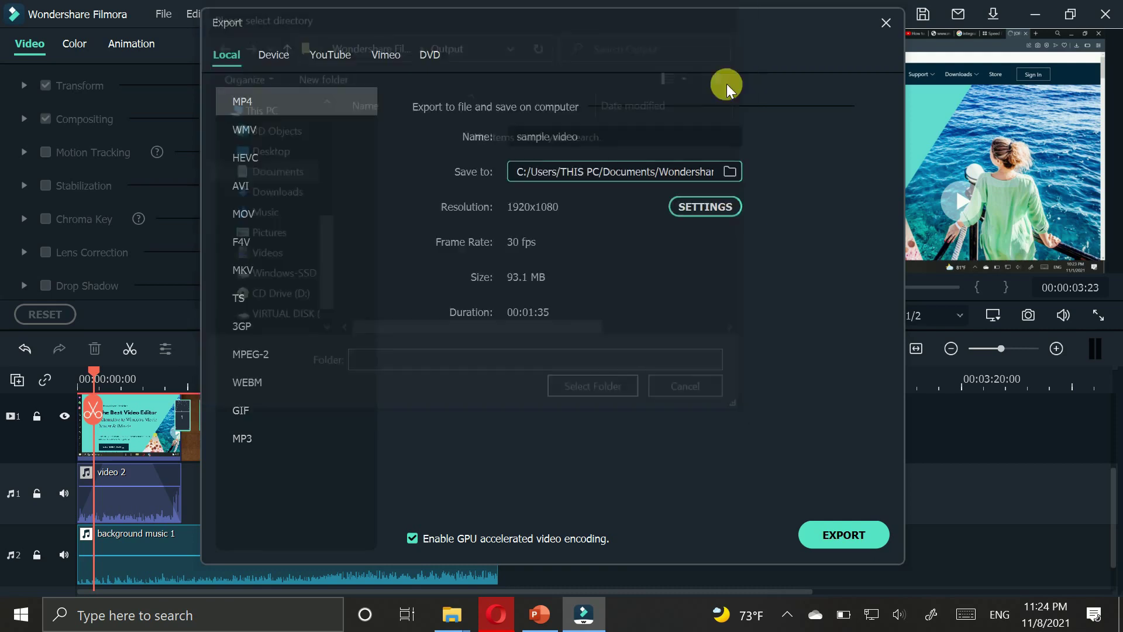
{"action": "left_click", "coordinate": [731, 173]}
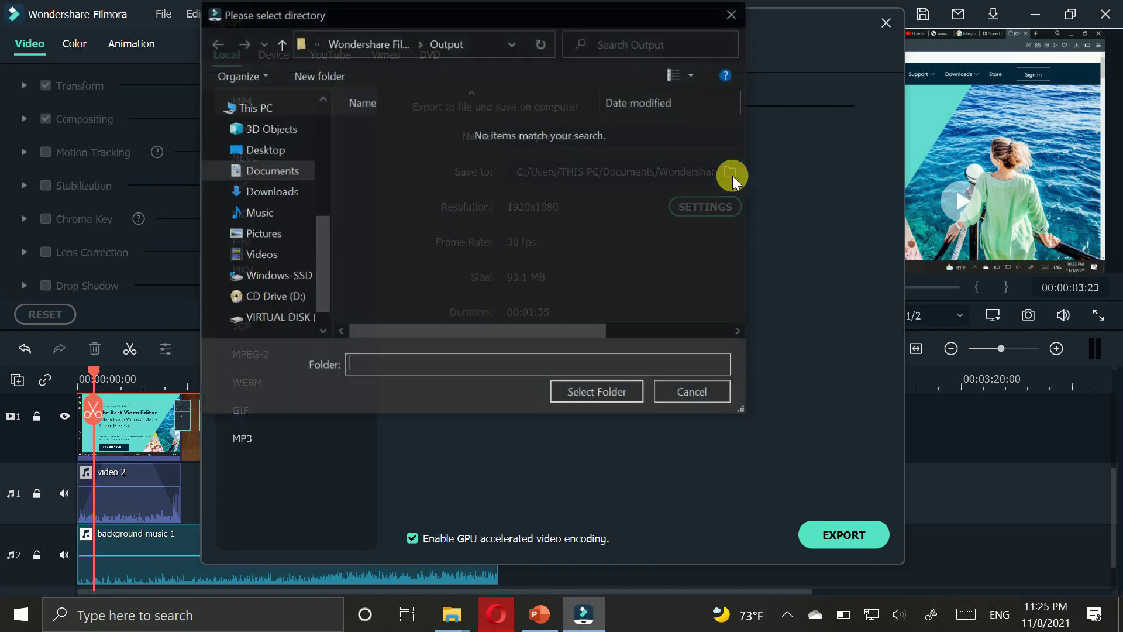
{"action": "left_click", "coordinate": [287, 150]}
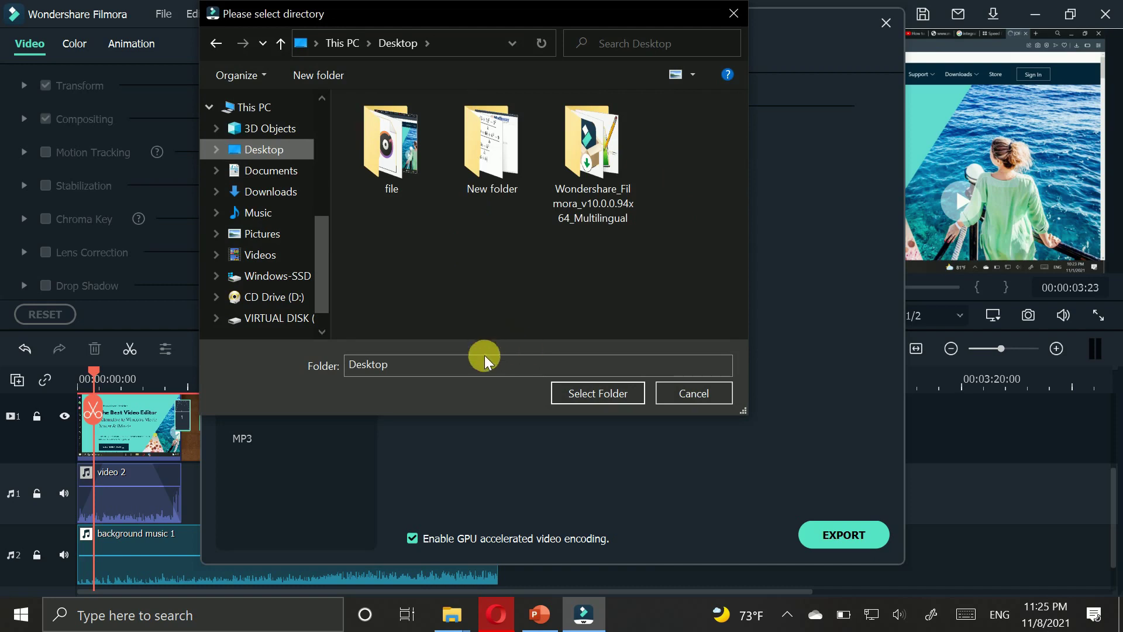
{"action": "left_click", "coordinate": [489, 374]}
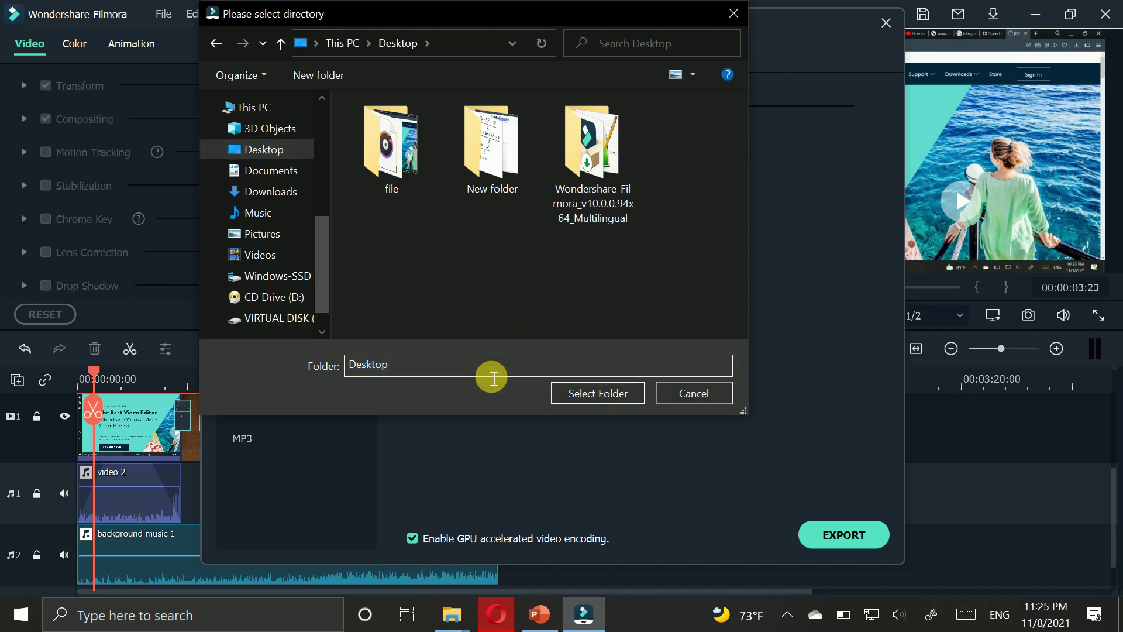
{"action": "left_click", "coordinate": [592, 387]}
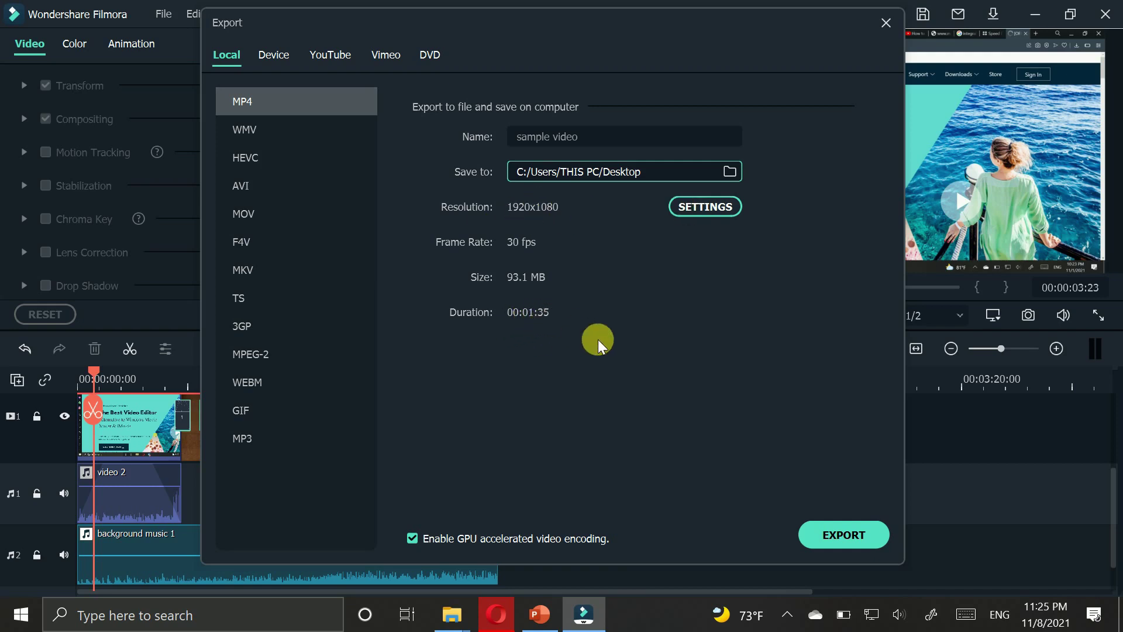
Export the video, check the finished file in its destination folder and close that folder.
{"action": "left_click", "coordinate": [842, 531]}
{"action": "key", "text": "Escape"}
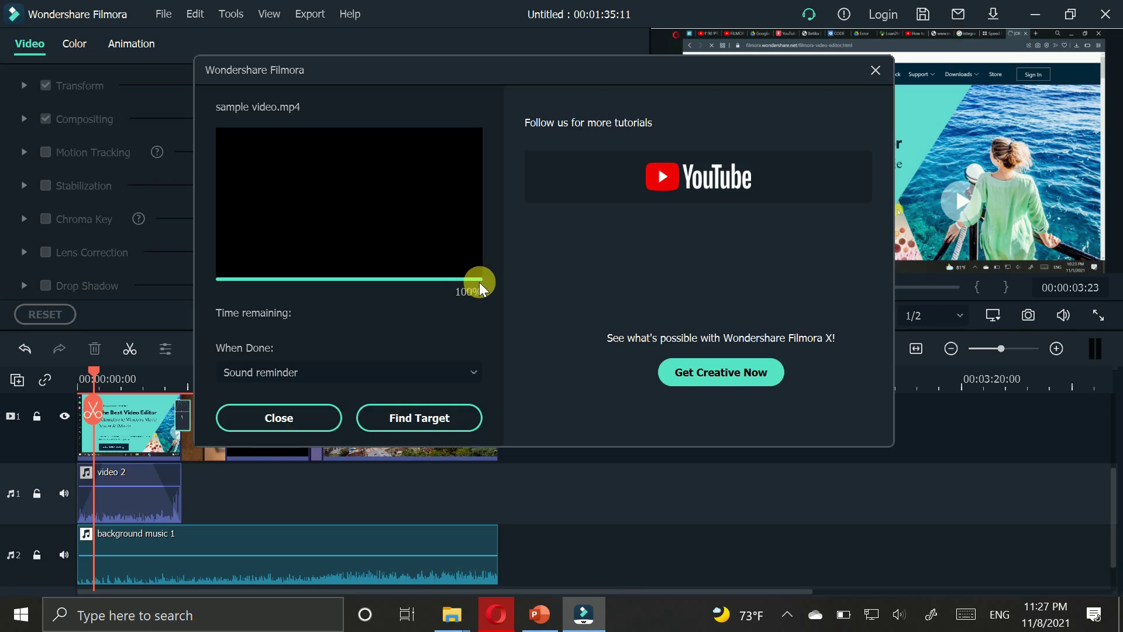
{"action": "left_click", "coordinate": [425, 422]}
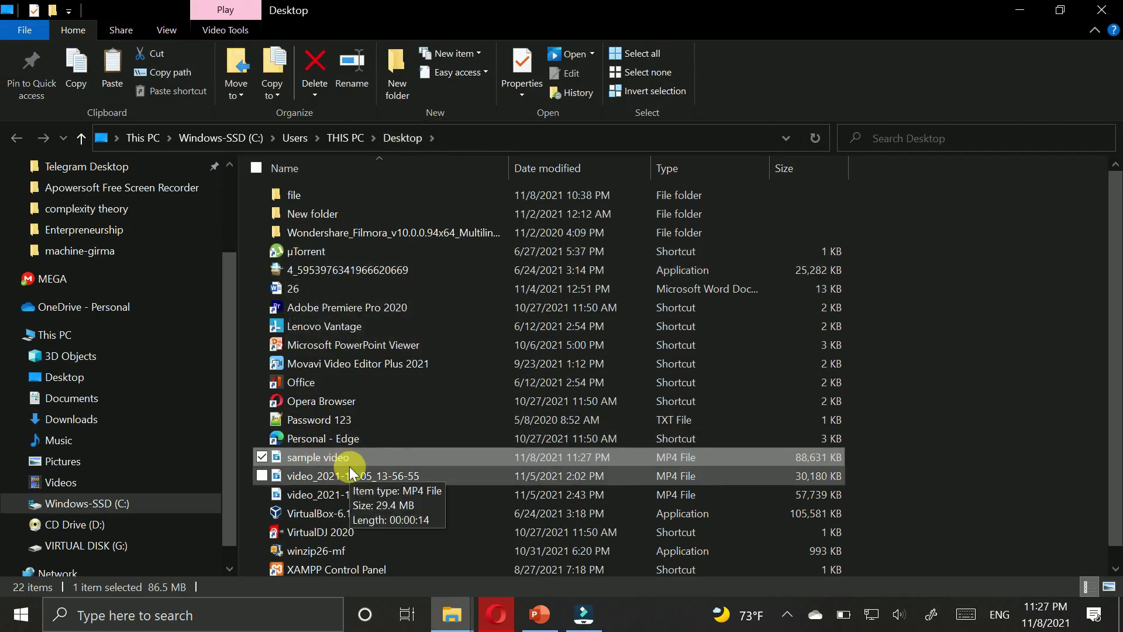
{"action": "left_click", "coordinate": [939, 316]}
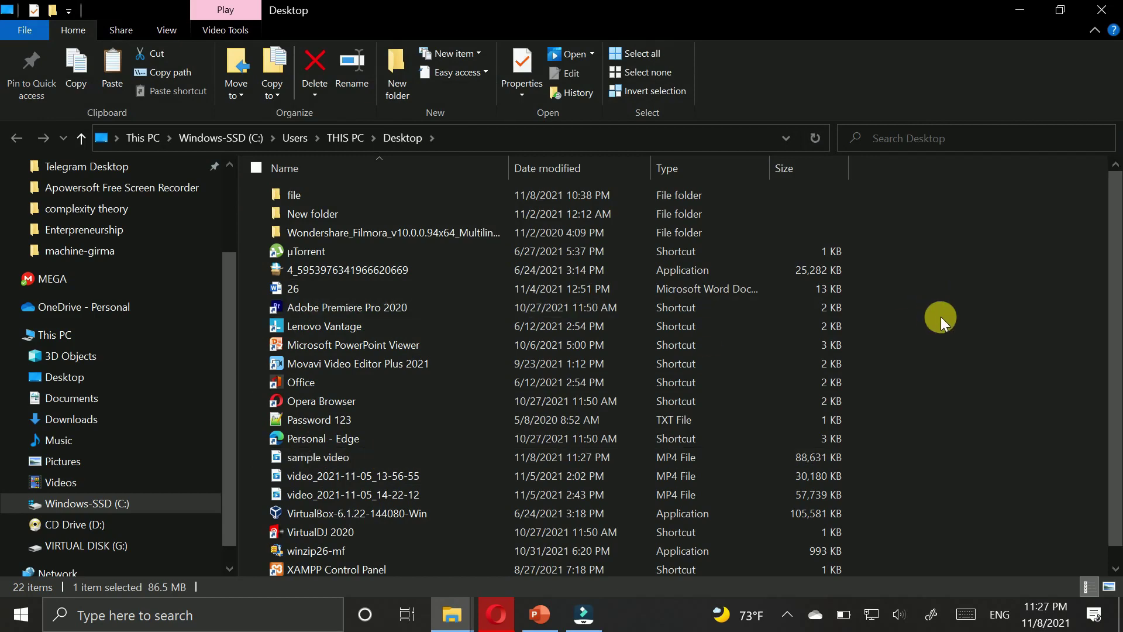
{"action": "left_click", "coordinate": [1096, 8]}
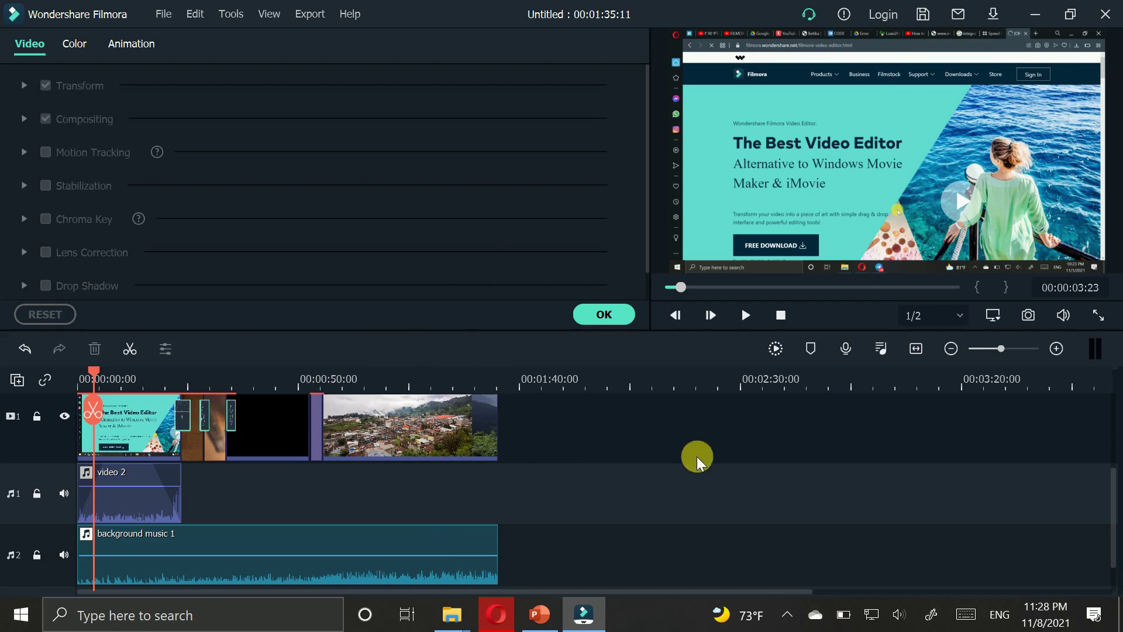
Save the project as "sampl" on the Desktop and minimize the editor window.
{"action": "left_click", "coordinate": [923, 14]}
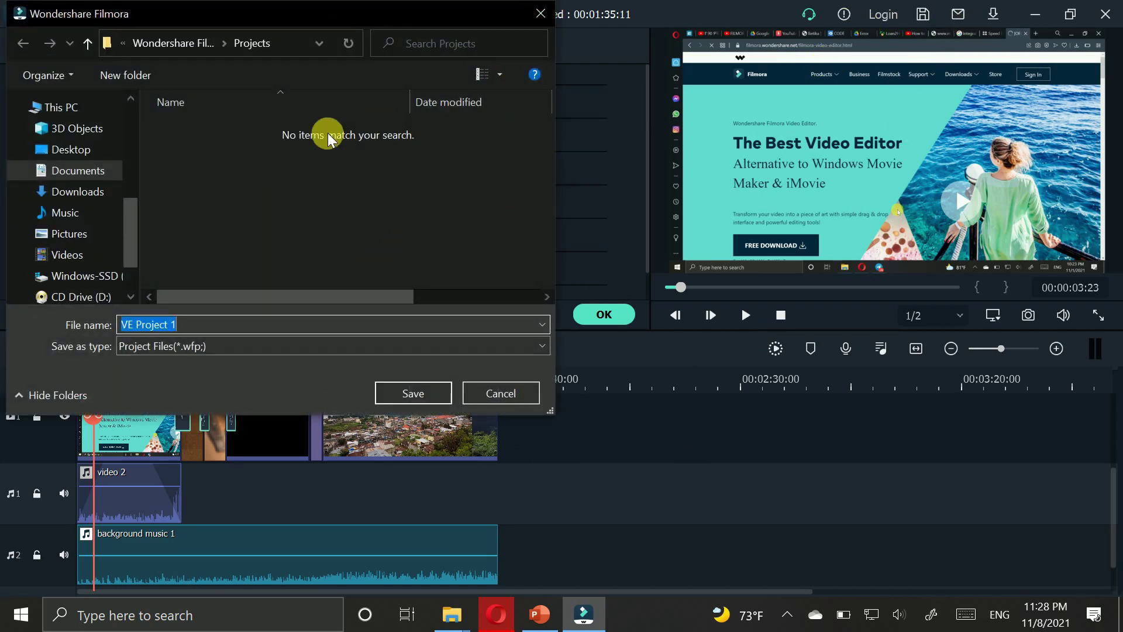
{"action": "left_click", "coordinate": [102, 153]}
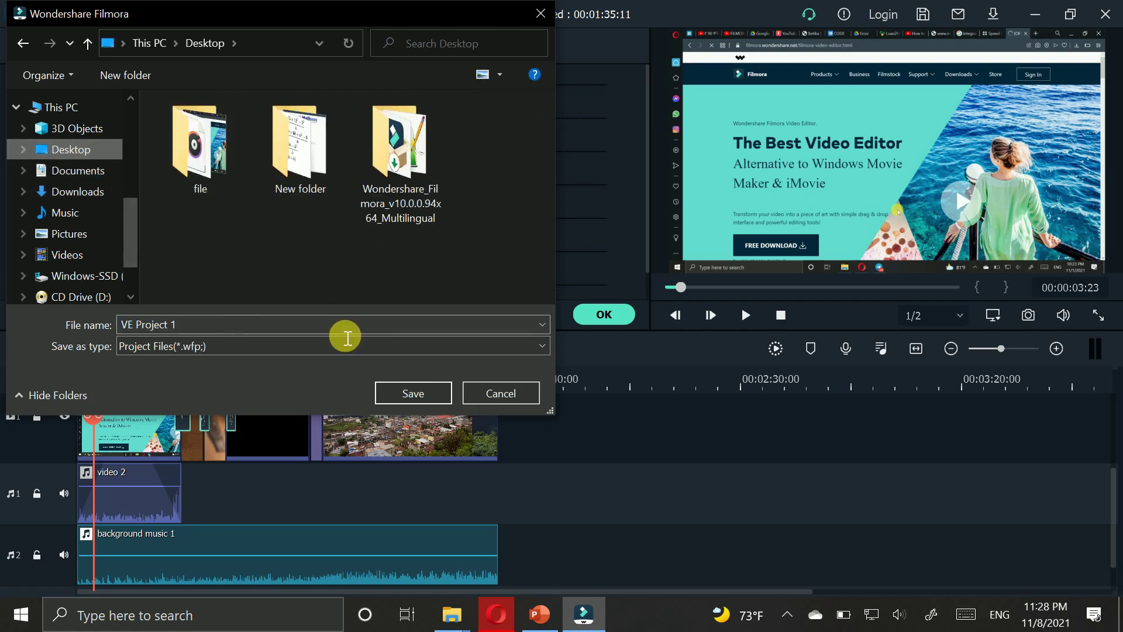
{"action": "left_click", "coordinate": [231, 326]}
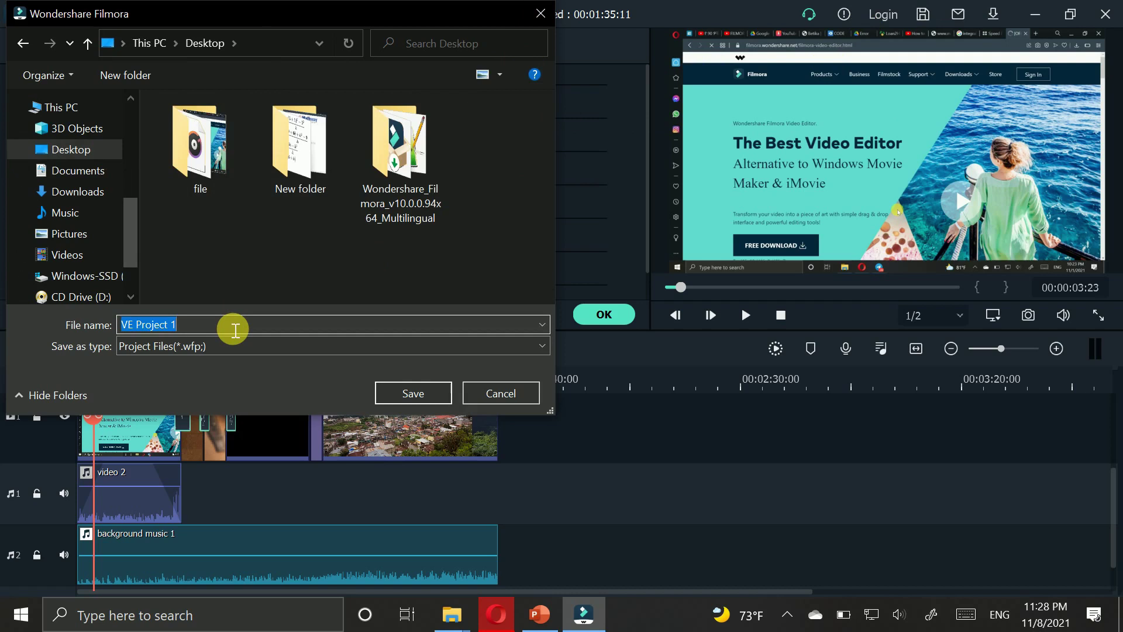
{"action": "type", "text": "sampl"}
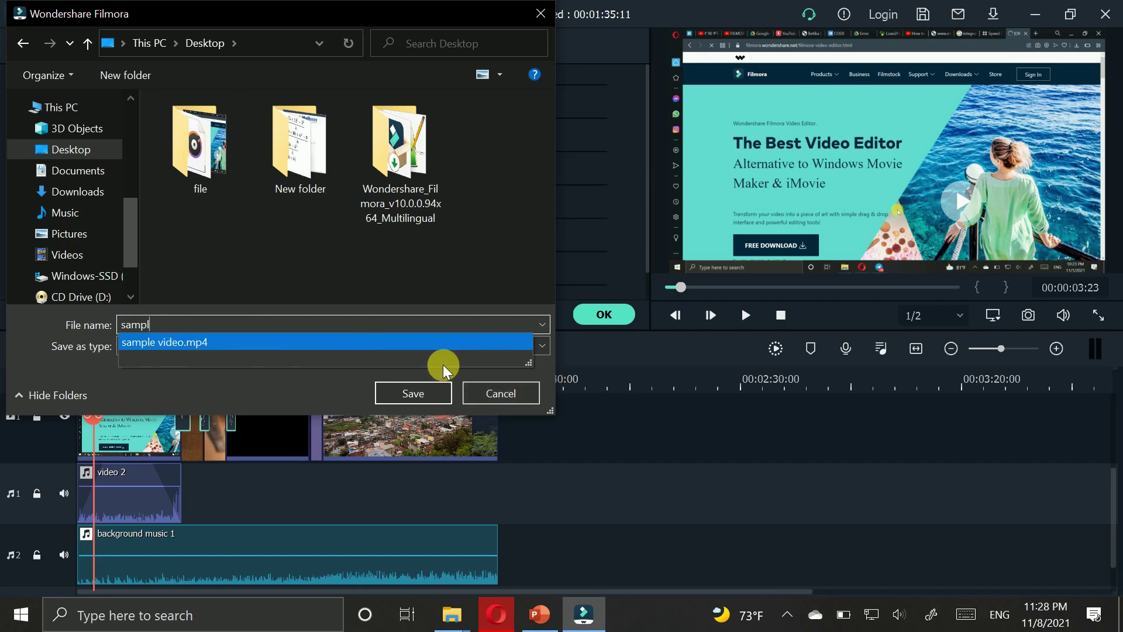
{"action": "left_click", "coordinate": [409, 397]}
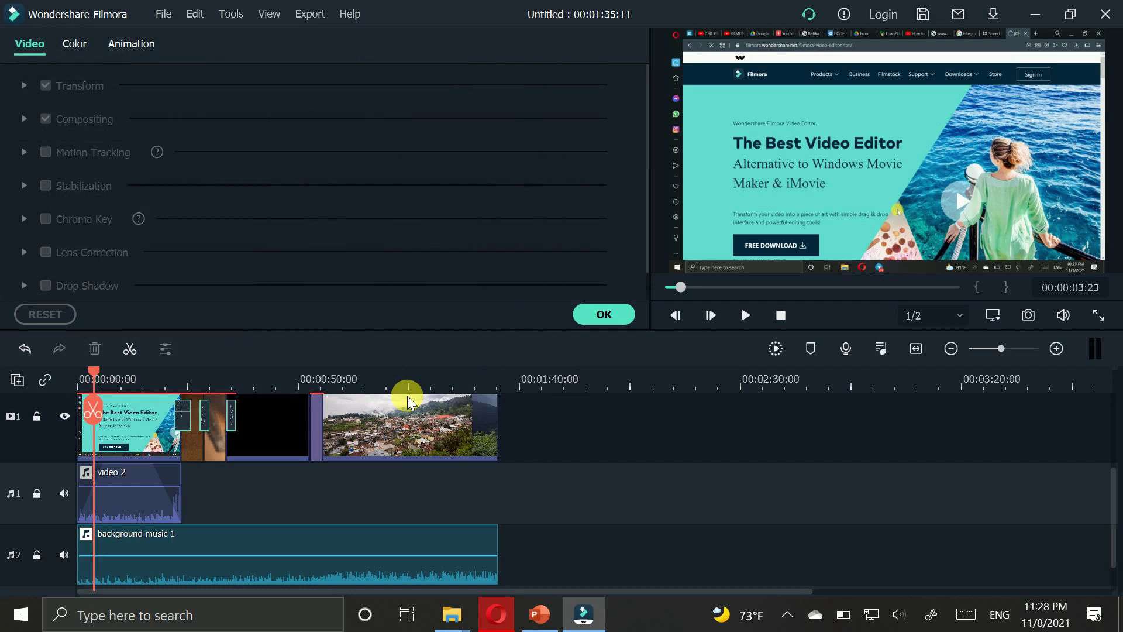
{"action": "left_click", "coordinate": [1106, 15]}
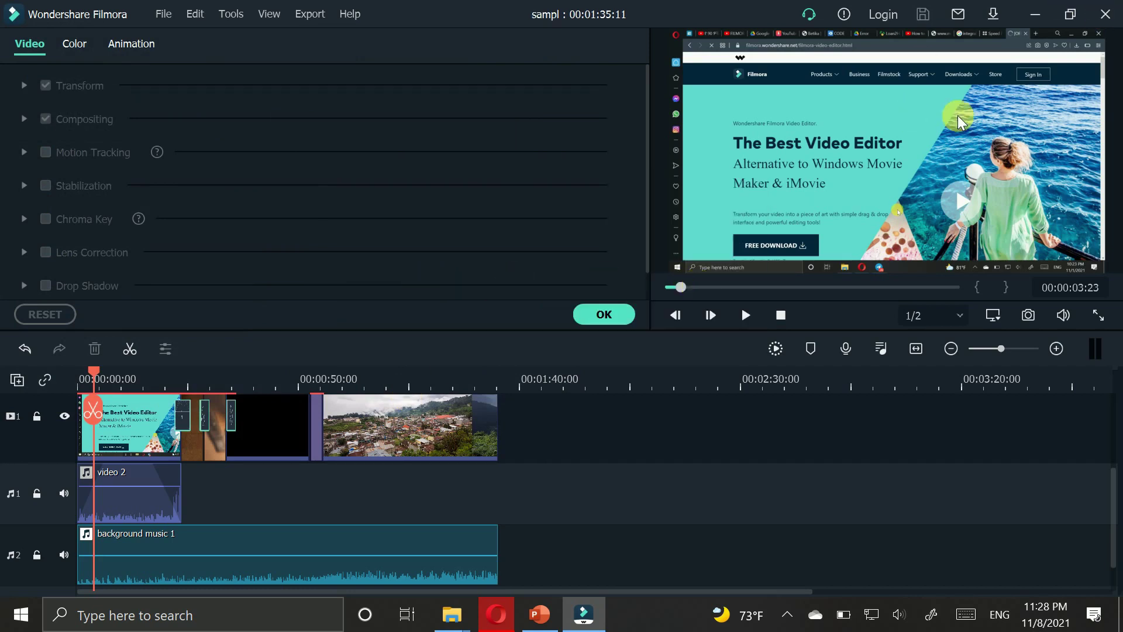
{"action": "left_click", "coordinate": [1044, 15]}
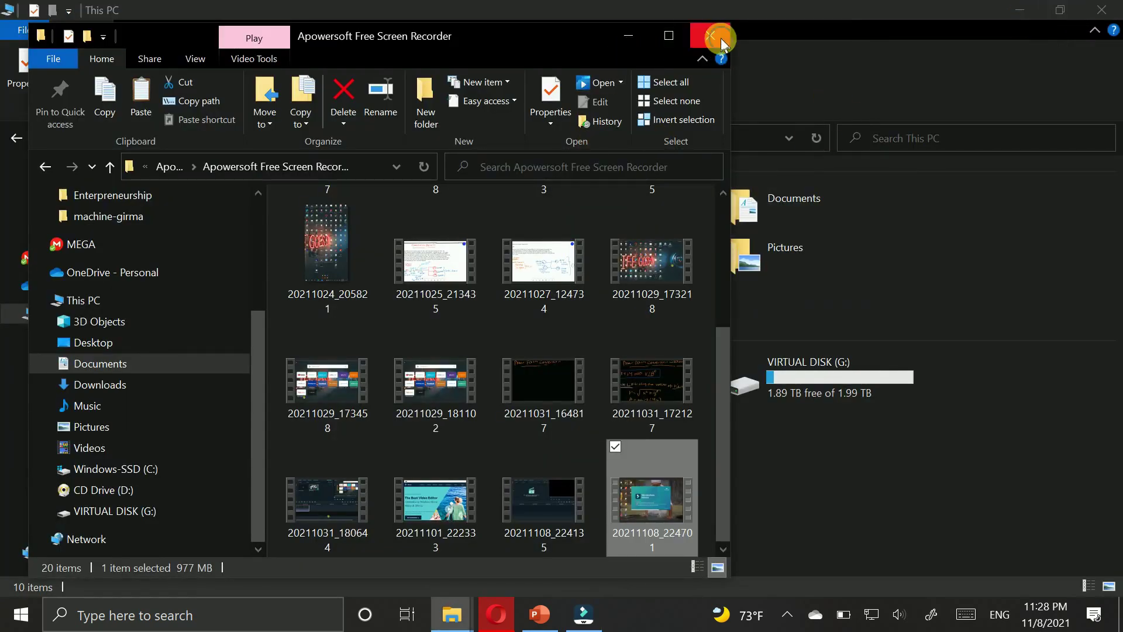
Close both open folder windows and select the saved "sampl" project file on the Desktop.
{"action": "left_click", "coordinate": [720, 36]}
{"action": "left_click", "coordinate": [1111, 8]}
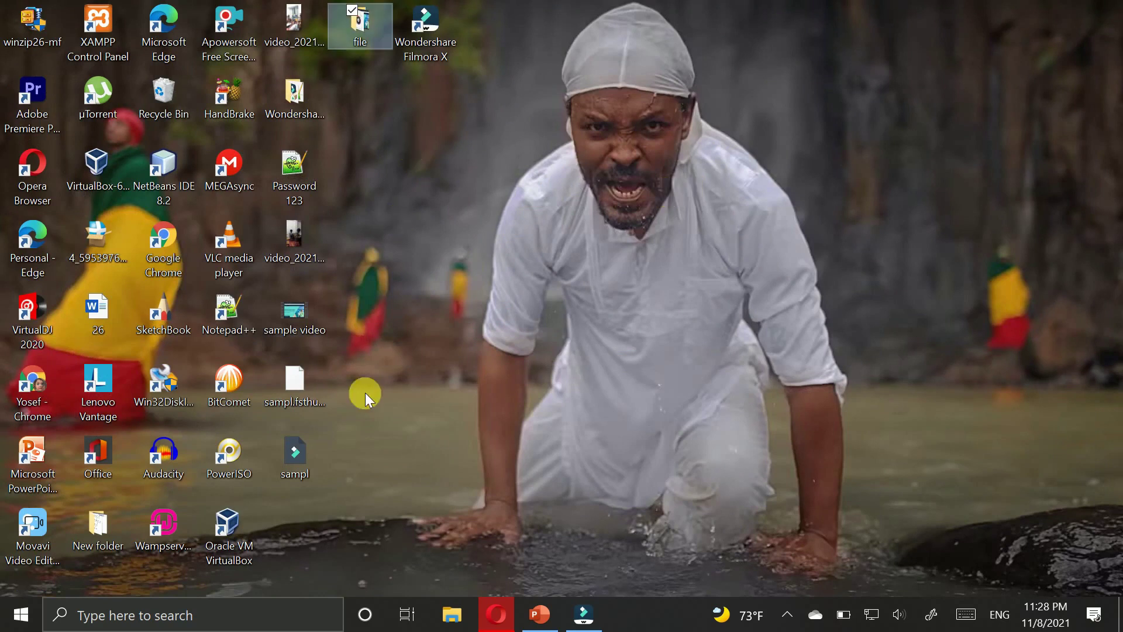
{"action": "left_click", "coordinate": [296, 455]}
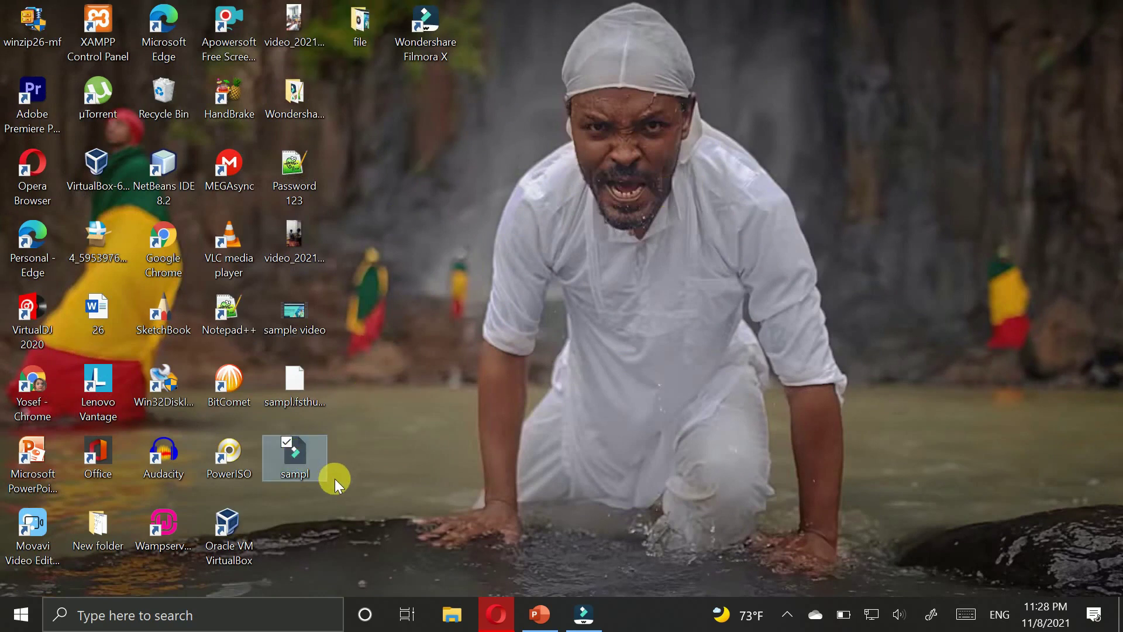
{"action": "left_click_drag", "start_coordinate": [328, 490], "coordinate": [291, 437]}
{"action": "left_click", "coordinate": [303, 472]}
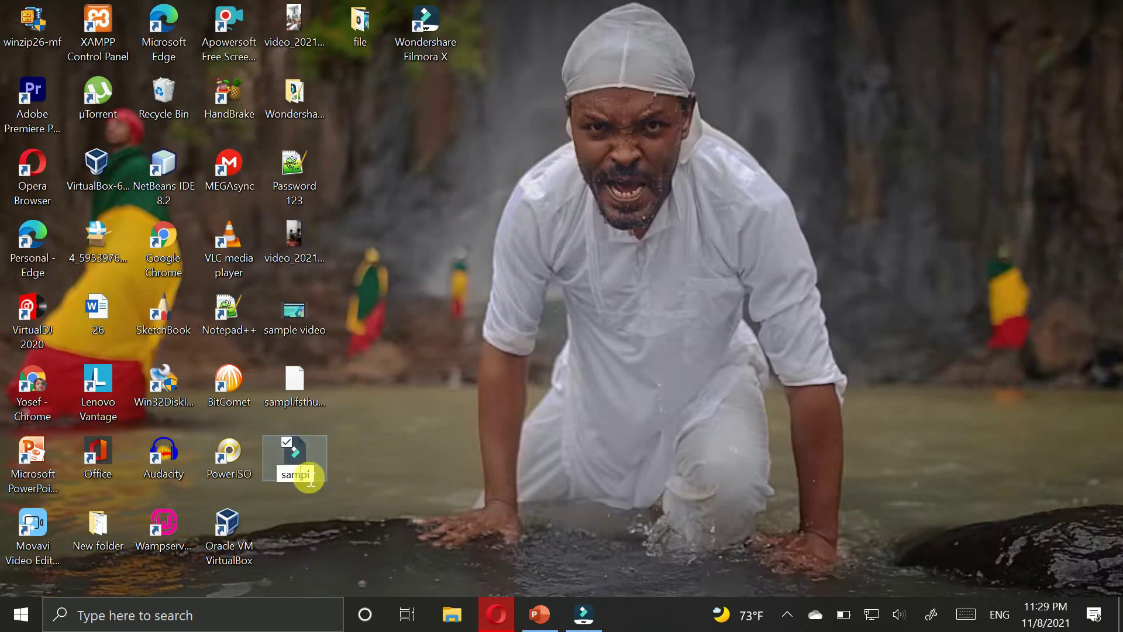
{"action": "key", "text": "Return"}
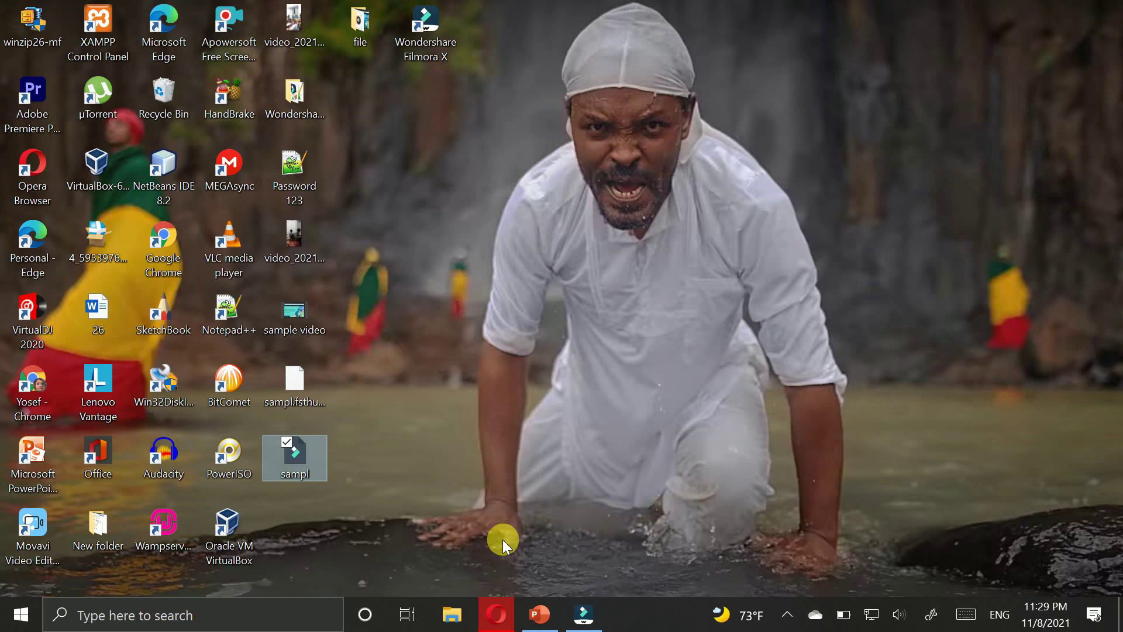
{"action": "key", "text": "Return"}
Play the exported "sample video" from the Desktop and skip ahead through its opening titles.
{"action": "left_click", "coordinate": [308, 328]}
{"action": "double_click", "coordinate": [293, 324]}
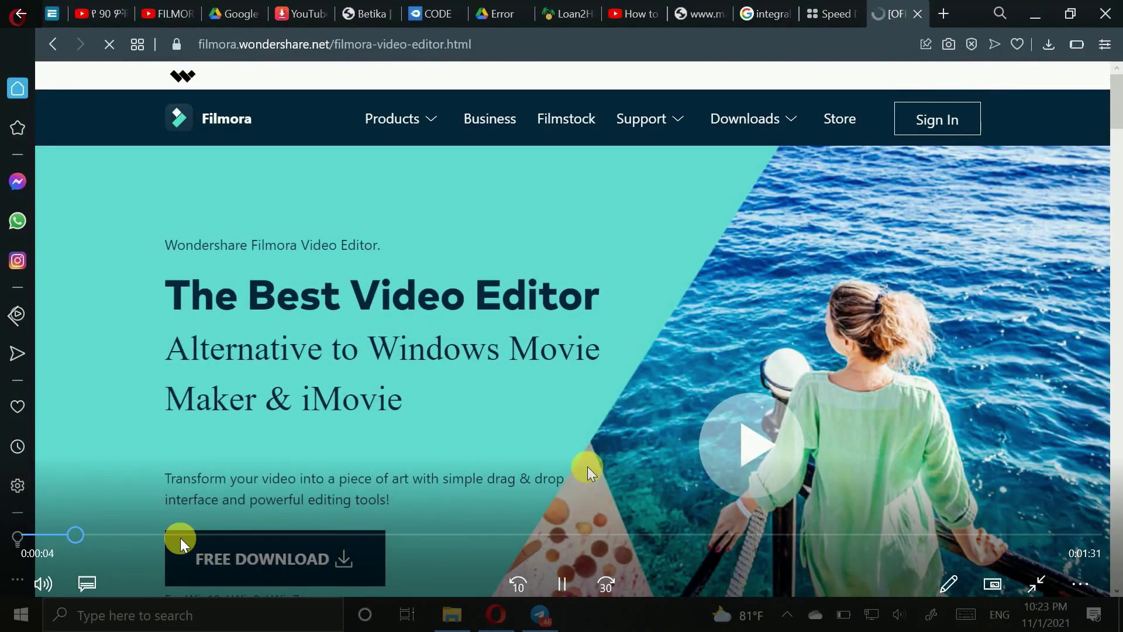
{"action": "left_click", "coordinate": [279, 535]}
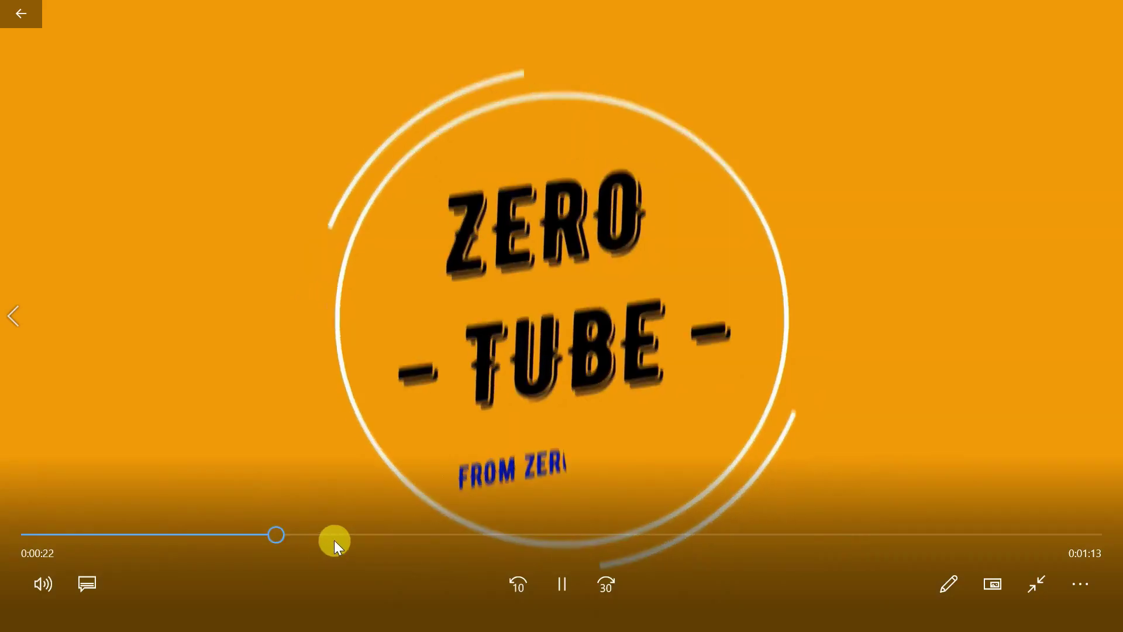
{"action": "left_click", "coordinate": [335, 539]}
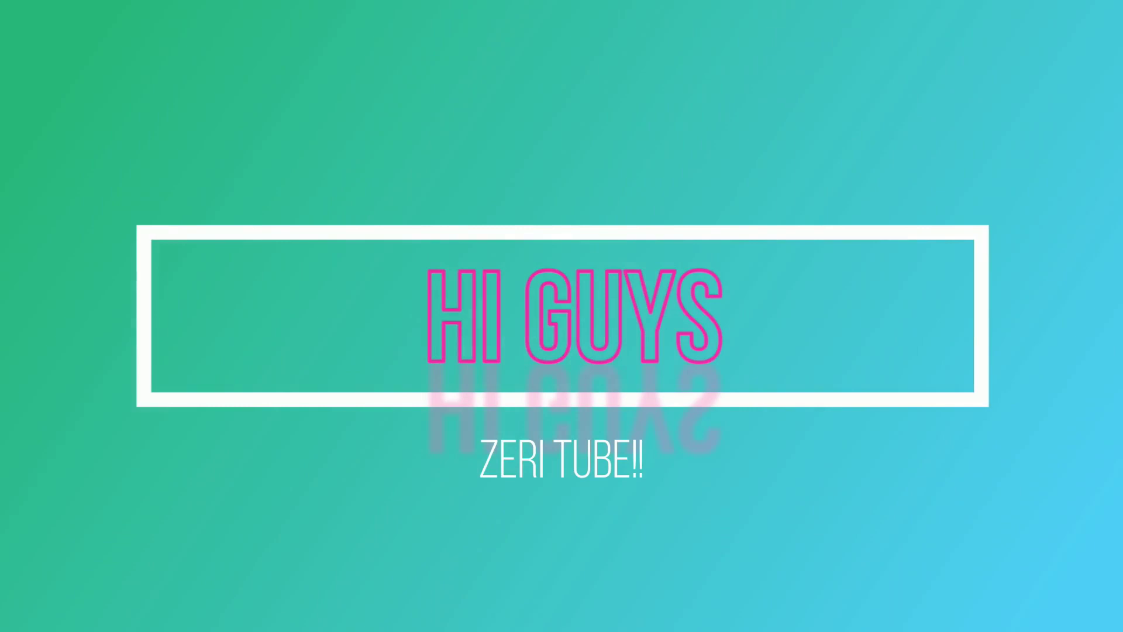
Pause the video at the "HI GUYS" title and scrub forward to the landscape footage with the tree.
{"action": "mouse_move", "coordinate": [426, 539]}
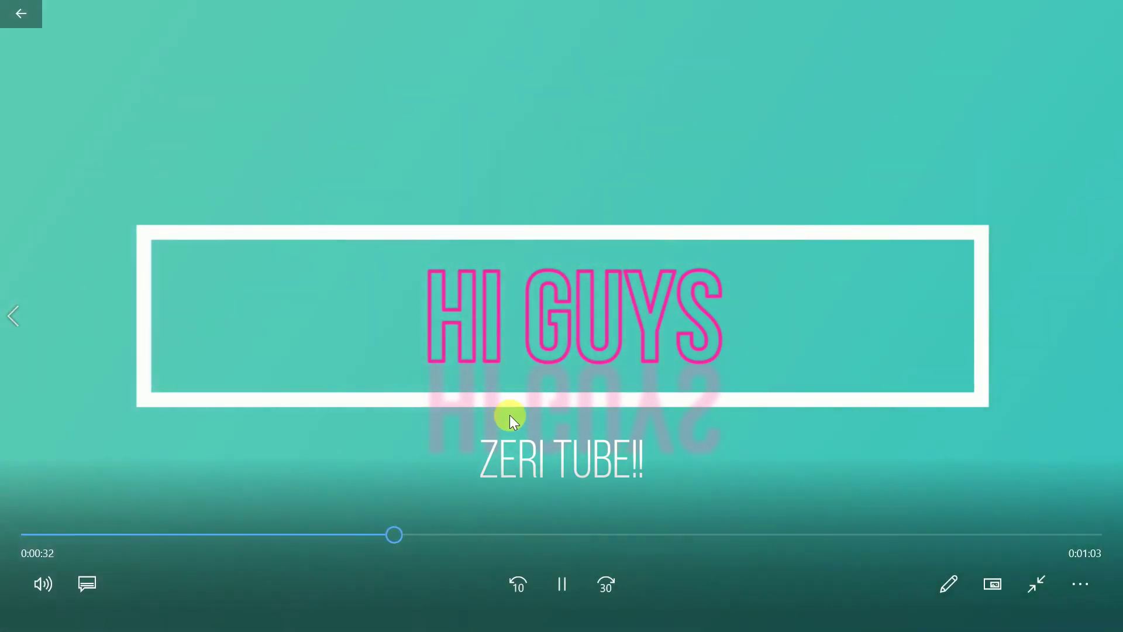
{"action": "left_click", "coordinate": [510, 415]}
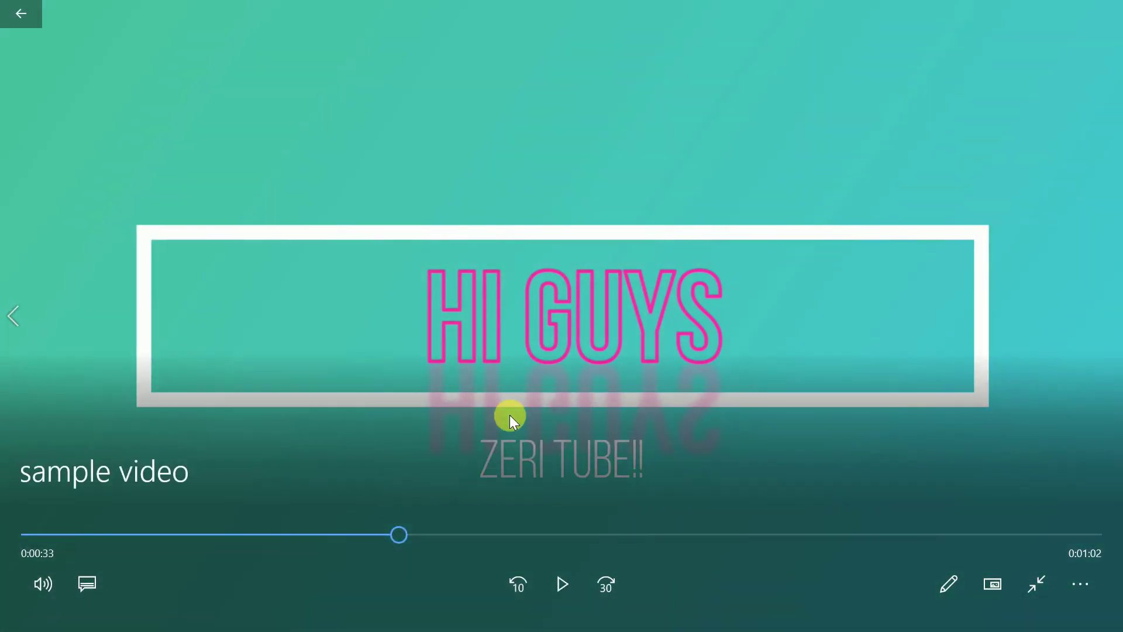
{"action": "left_click", "coordinate": [528, 535]}
{"action": "left_click_drag", "start_coordinate": [574, 541], "coordinate": [826, 532]}
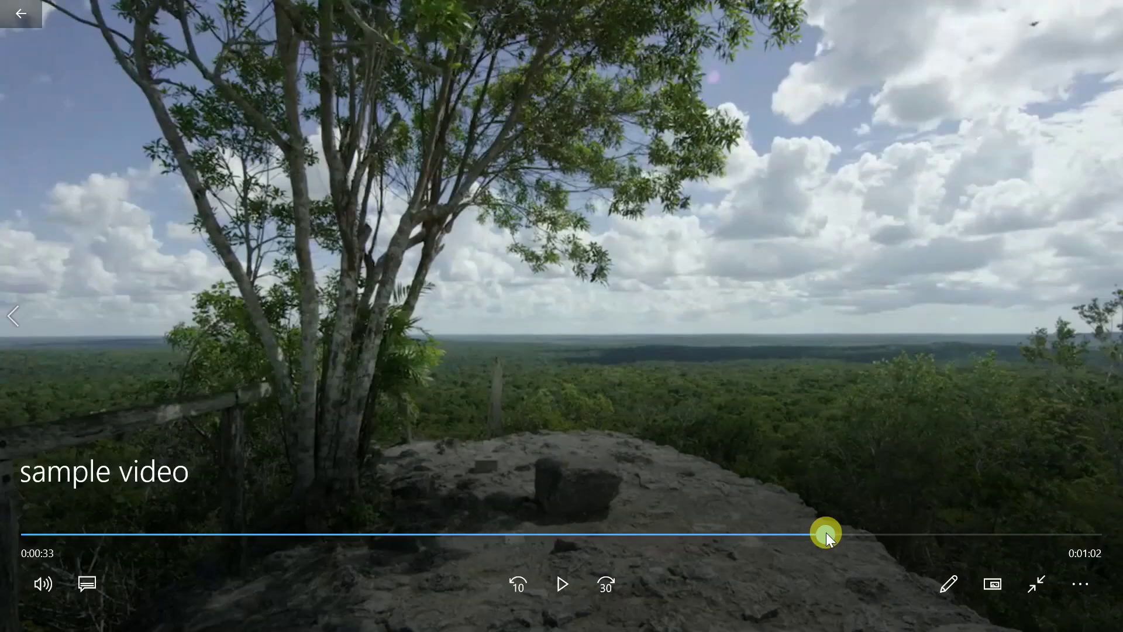